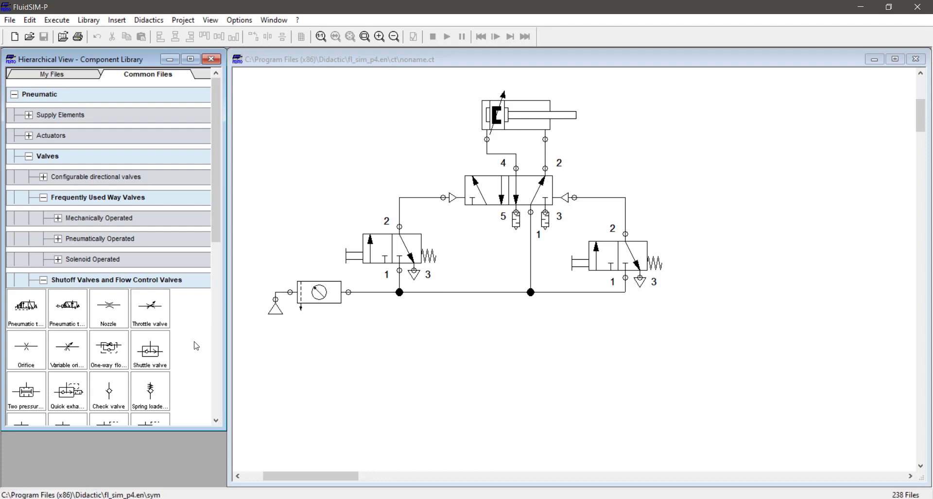
- Place a check valve and a spring loaded check valve side by side below the supply line, and fit the circuit in view
scroll(196, 346, down, 1)
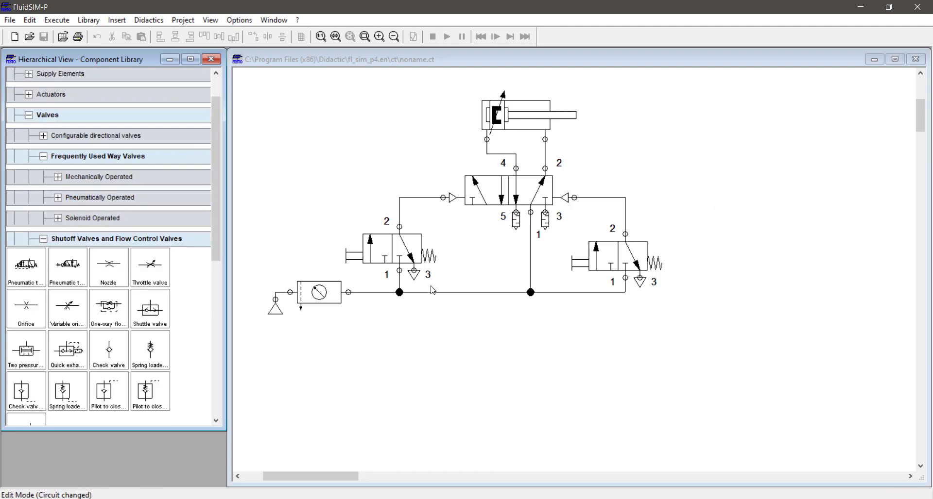
drag(436, 91, 743, 404)
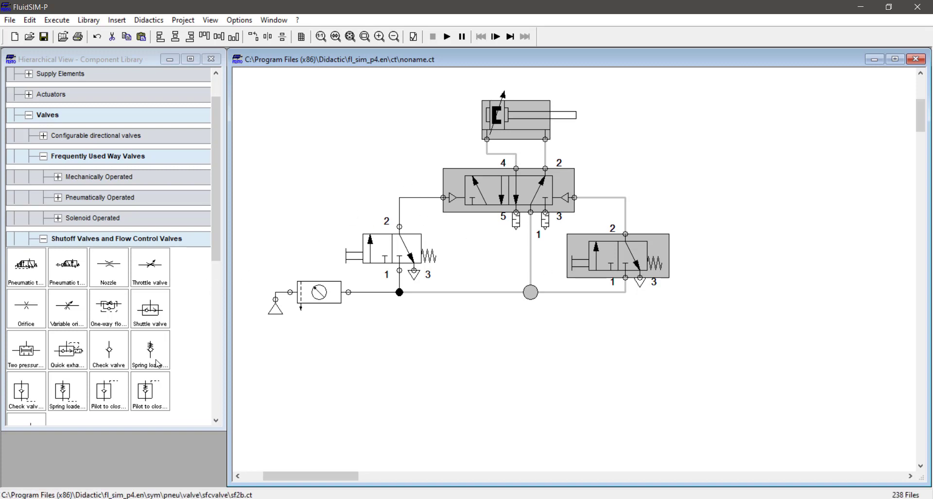
drag(123, 347, 410, 373)
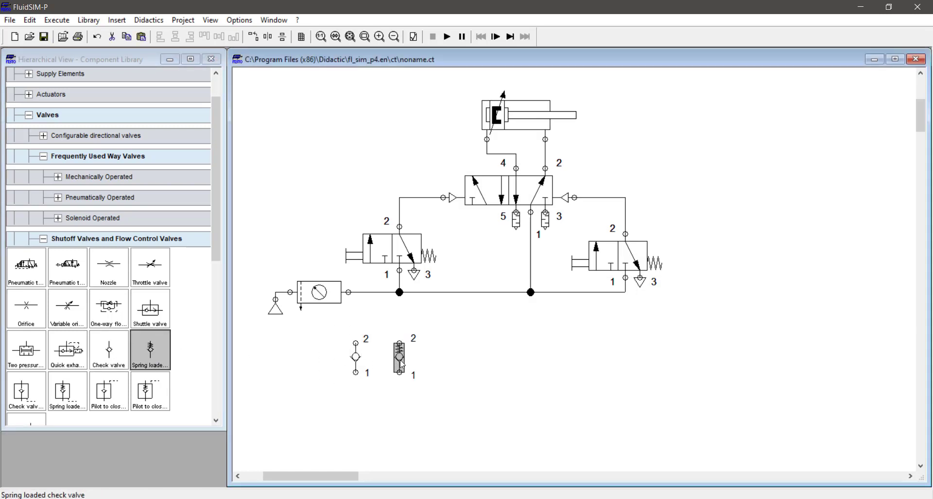
drag(317, 396, 395, 353)
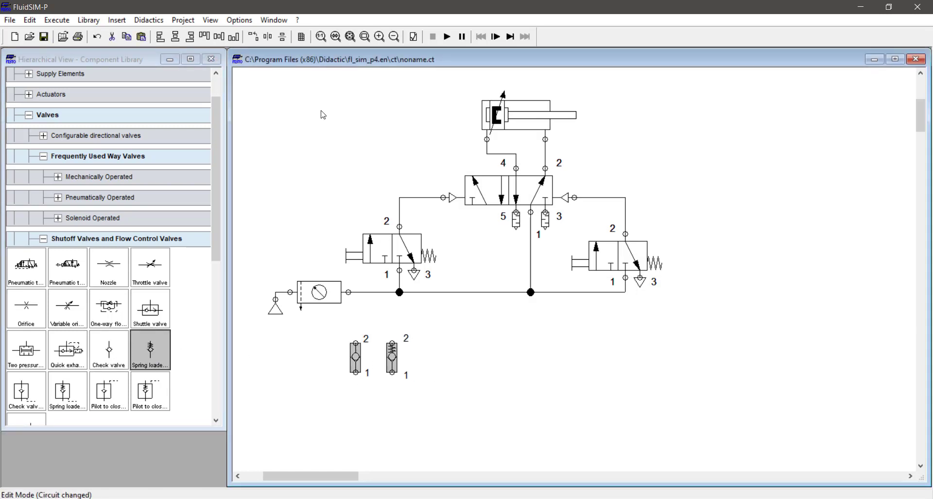
click(349, 37)
click(465, 400)
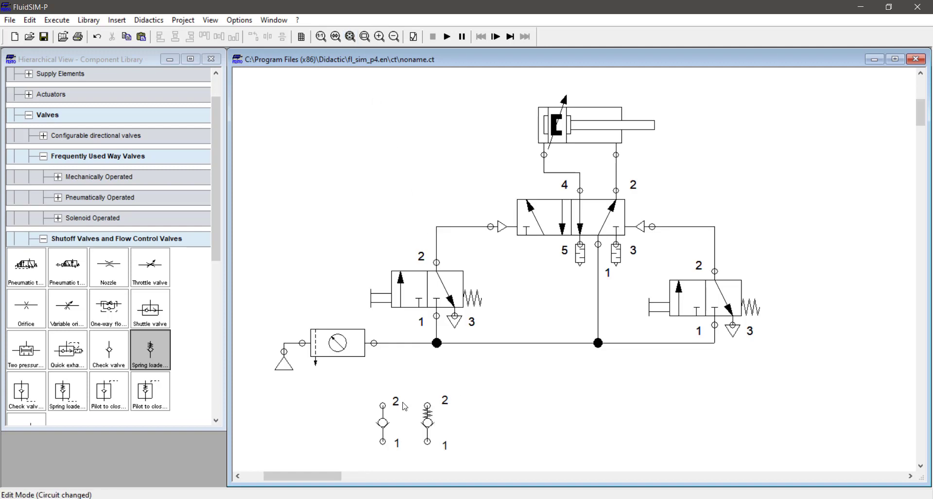
mouse_move(428, 422)
mouse_down()
mouse_move(437, 413)
mouse_move(438, 426)
mouse_up()
click(494, 428)
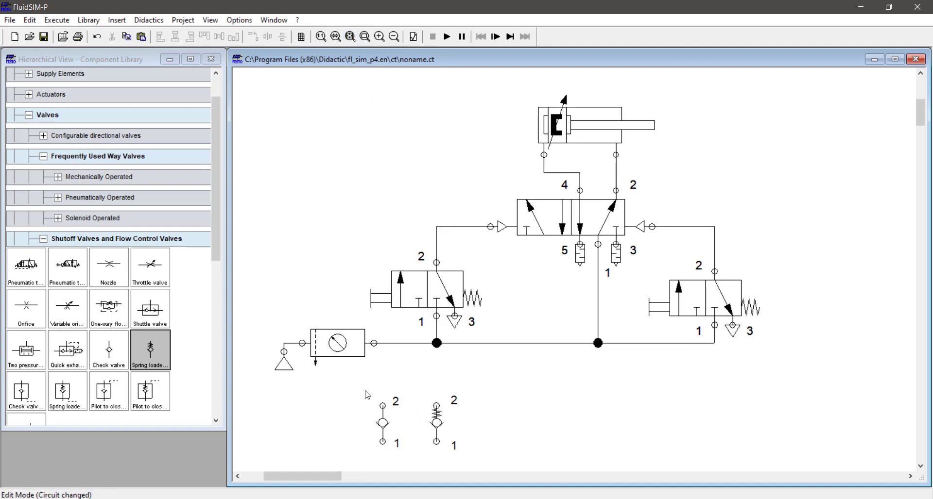
- Delete the check valve and the spring loaded check valve below the circuit
drag(367, 395, 448, 456)
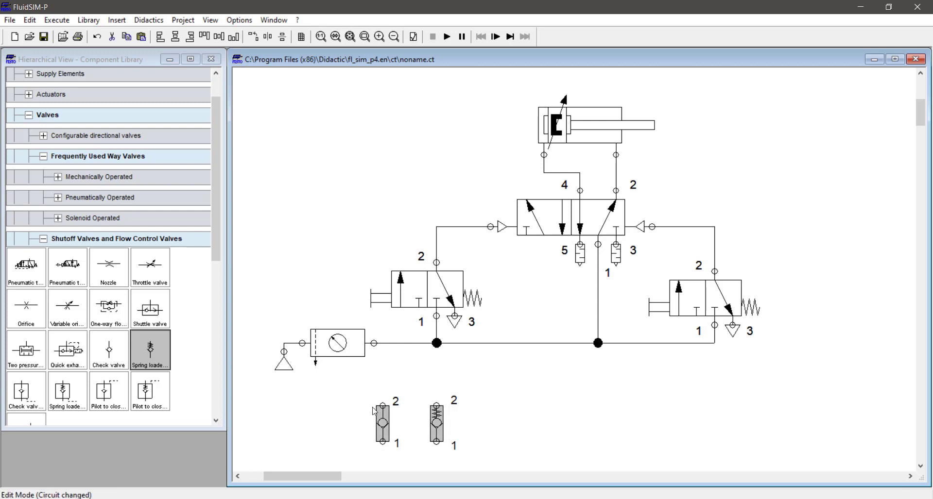
click(372, 426)
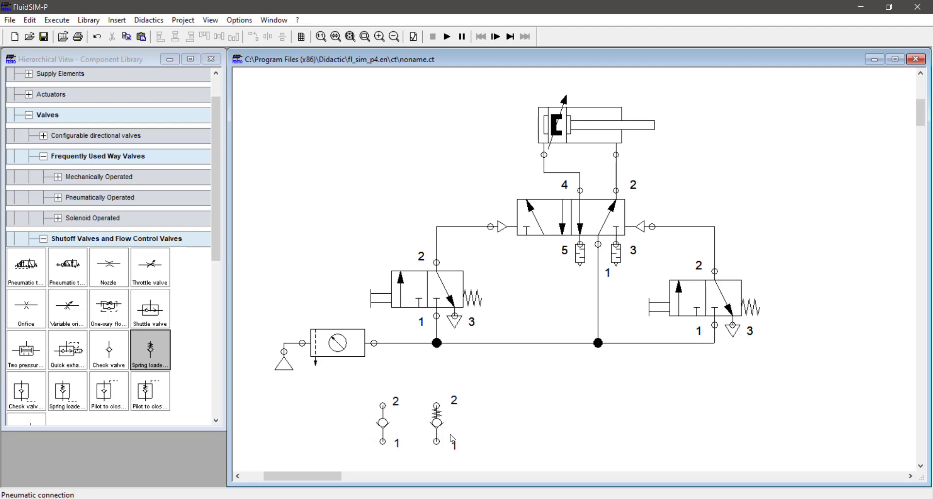
click(440, 422)
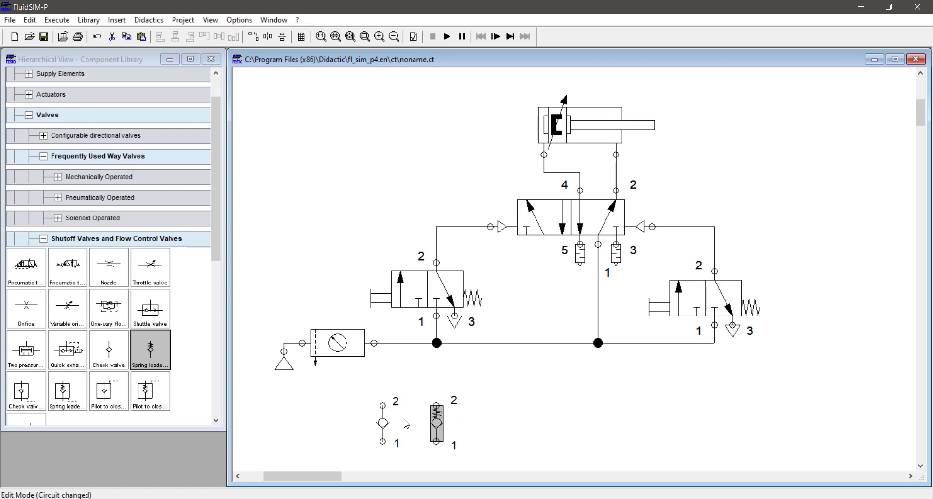
drag(481, 405, 367, 438)
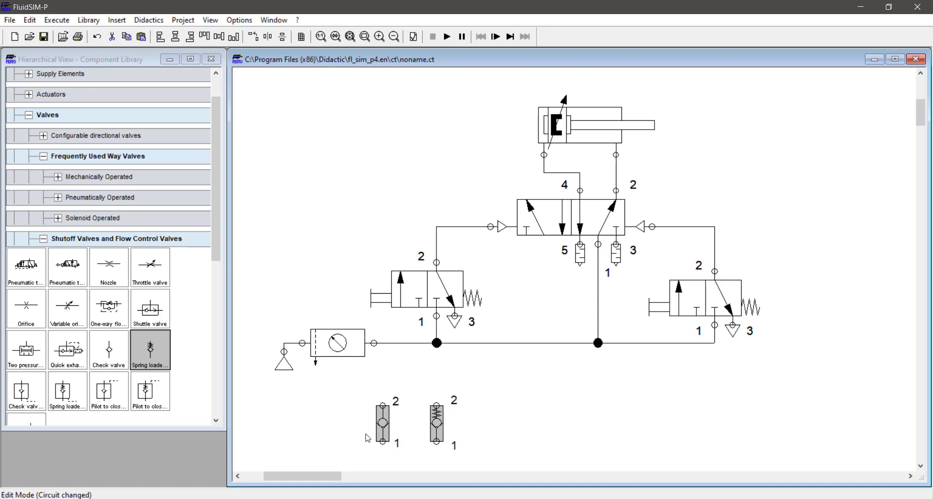
key(Delete)
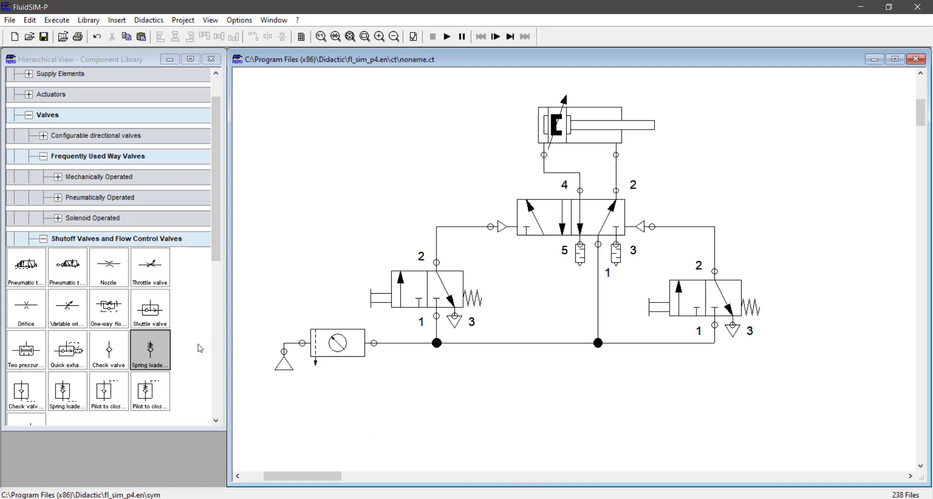
- Place a shuttle valve in the empty area above the left 3/2-way pushbutton valve
scroll(113, 321, down, 1)
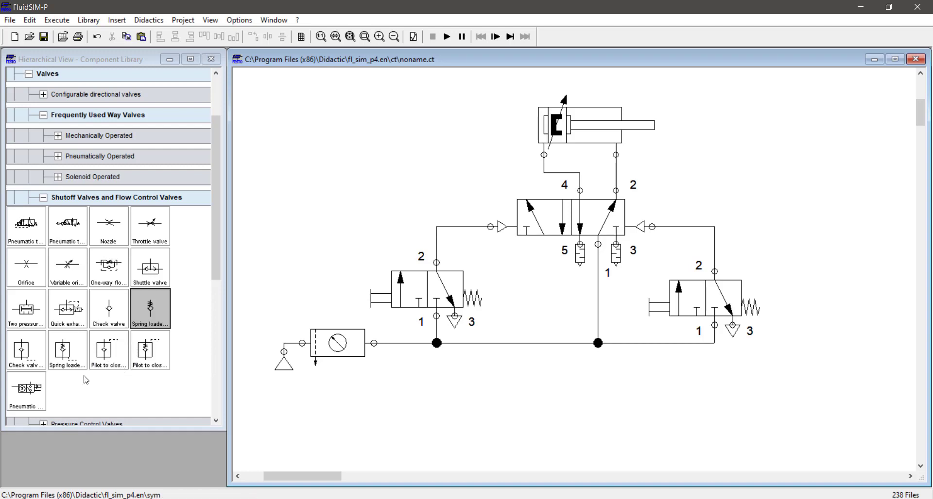
click(154, 275)
drag(154, 275, 367, 160)
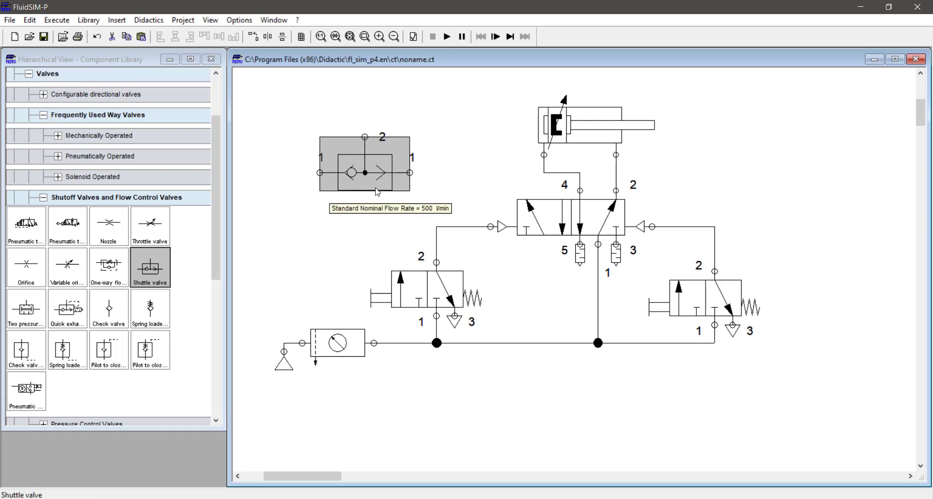
click(356, 219)
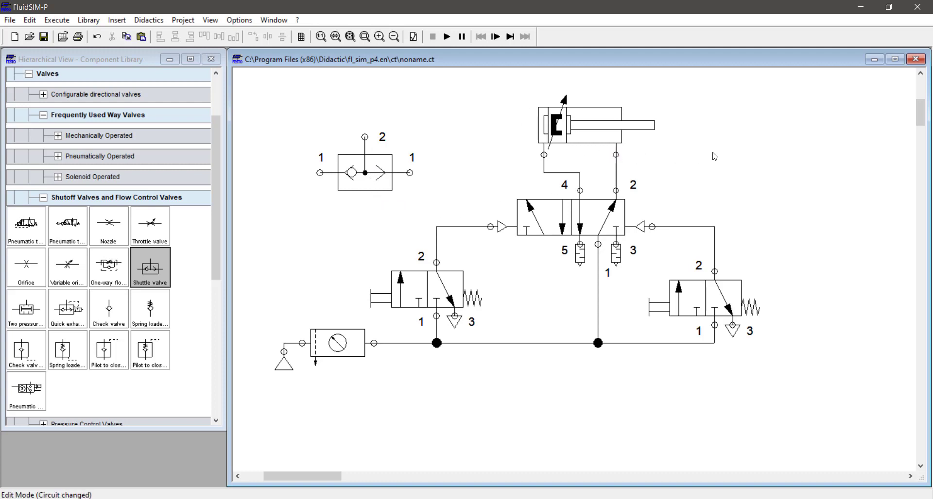
click(369, 182)
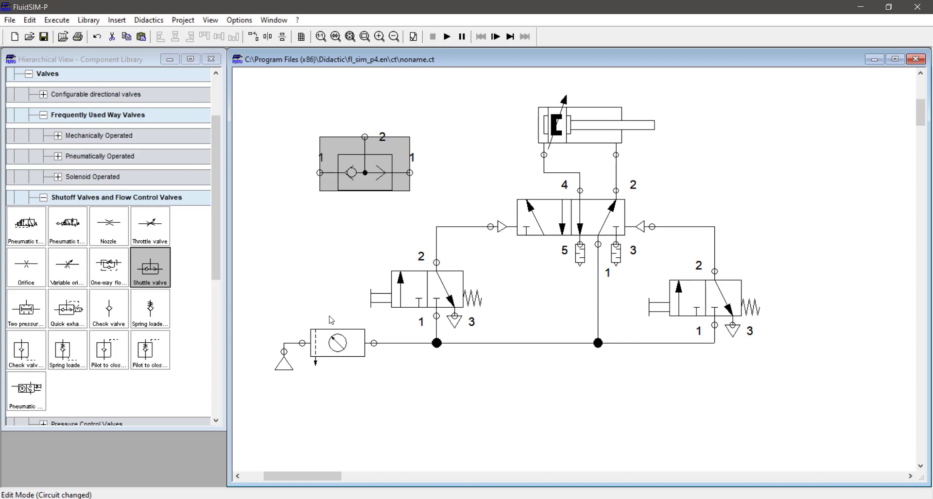
- Shift the cylinder, the 5/2-way impulse valve and the right pushbutton valve with their lines to the right to free space in the middle
drag(771, 97, 561, 371)
key(Right)
key(Right)
key(Right)
key(Right)
key(Right)
key(Right)
key(Right)
key(Right)
key(Right)
key(Right)
key(Right)
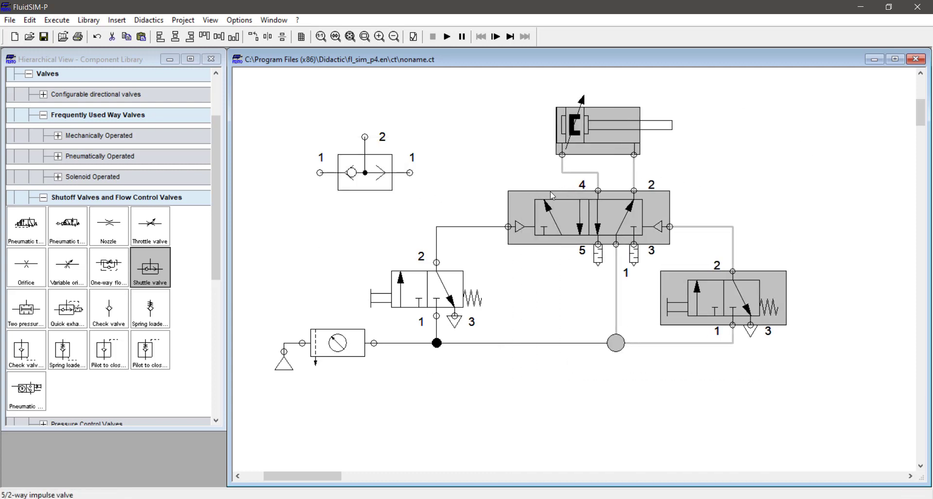
- Add a second 3/2-way pushbutton valve fed from the middle of the supply line, and delete the impulse valve's left pilot line
drag(575, 173, 580, 344)
key(Delete)
- Move the shuttle valve between the two left pushbutton valves, connecting its inputs to their outputs and its output to the impulse valve's left pilot port
drag(377, 179, 512, 250)
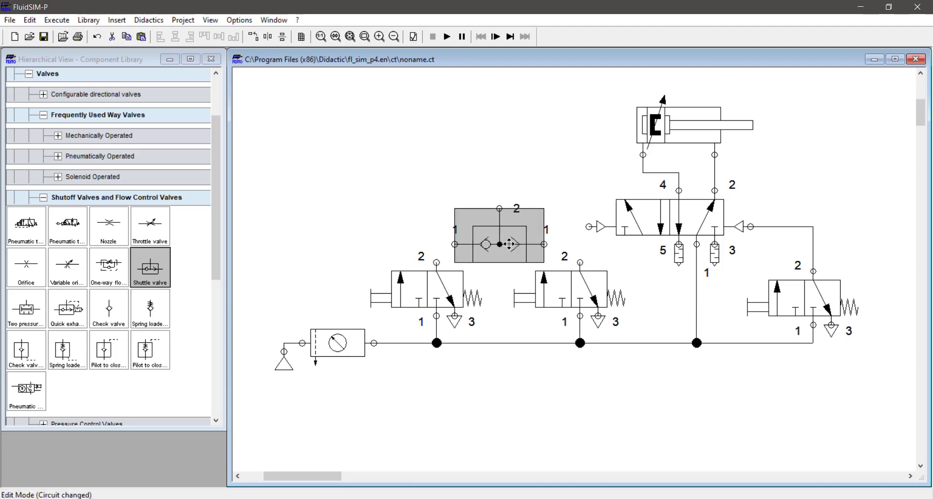
drag(454, 244, 436, 263)
drag(543, 245, 580, 262)
drag(592, 194, 540, 190)
click(539, 175)
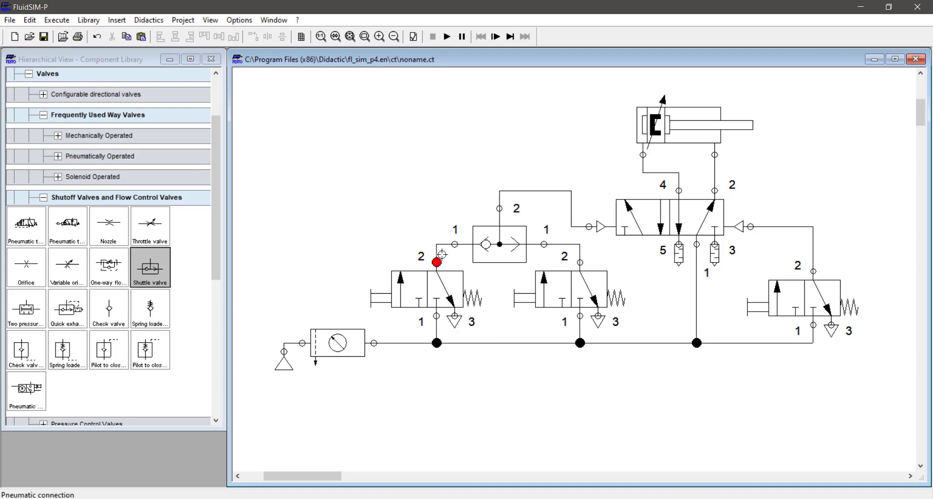
- Disconnect the shuttle valve from all its lines and move it aside above the left pushbutton valve
click(493, 234)
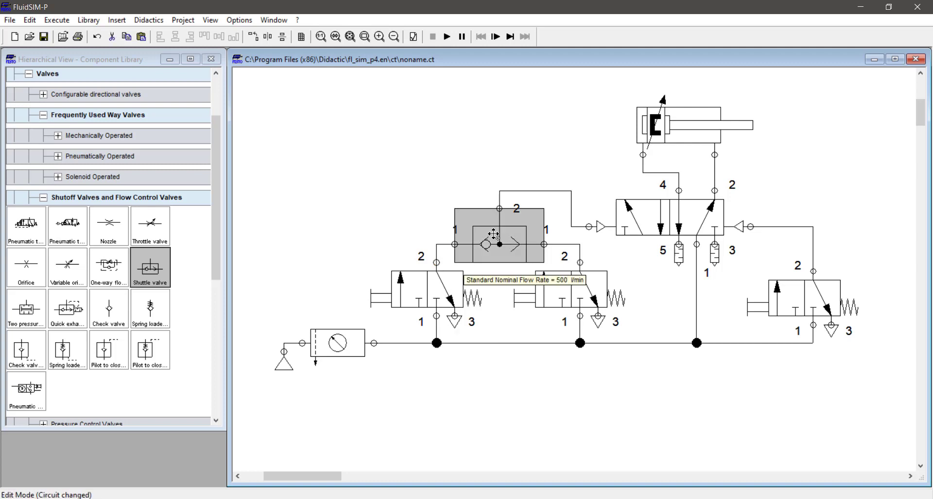
shift+drag(494, 234, 409, 190)
click(504, 233)
key(Delete)
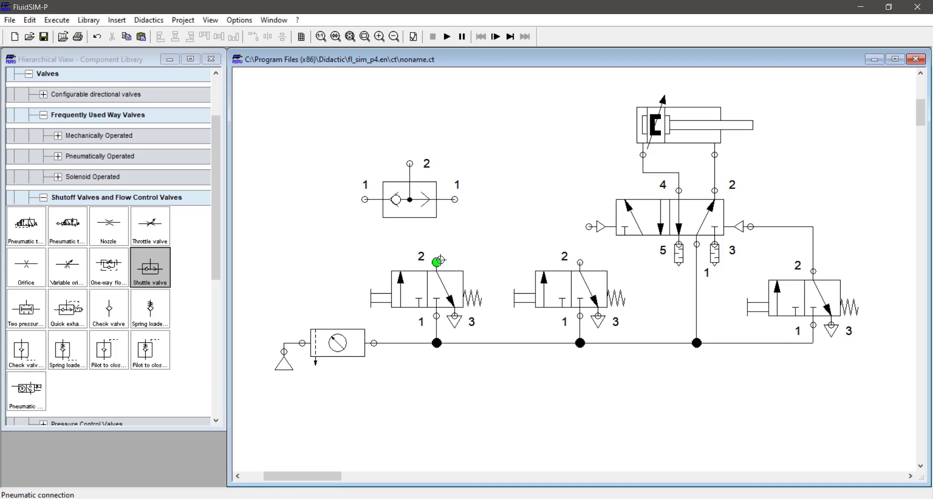
- Join the outputs of the two left pushbutton valves directly to the impulse valve's left pilot port through a T-junction, and delete that connection
drag(438, 261, 580, 263)
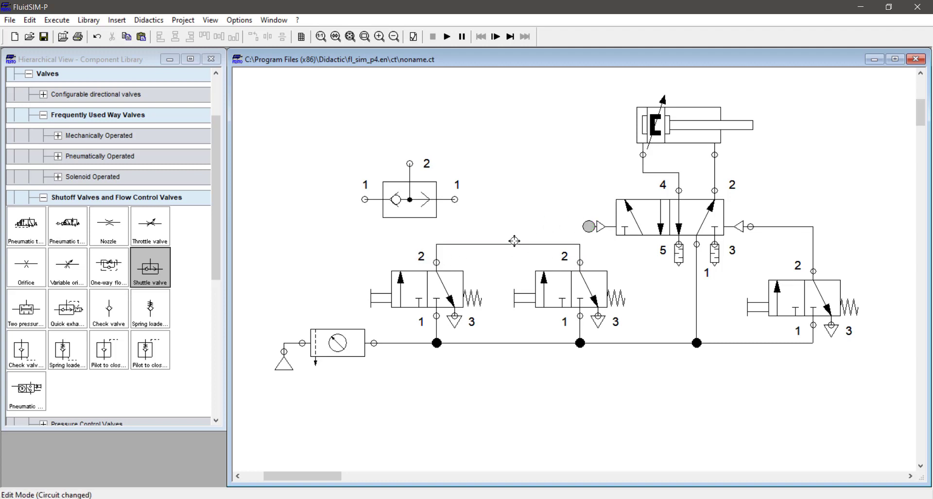
mouse_move(588, 227)
mouse_down()
mouse_move(515, 243)
mouse_move(530, 253)
mouse_up()
key(Left)
click(529, 198)
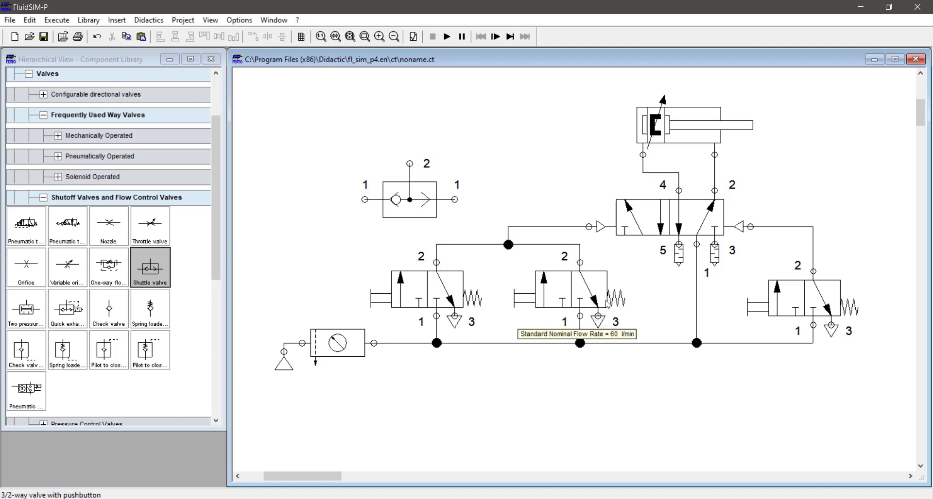
click(508, 244)
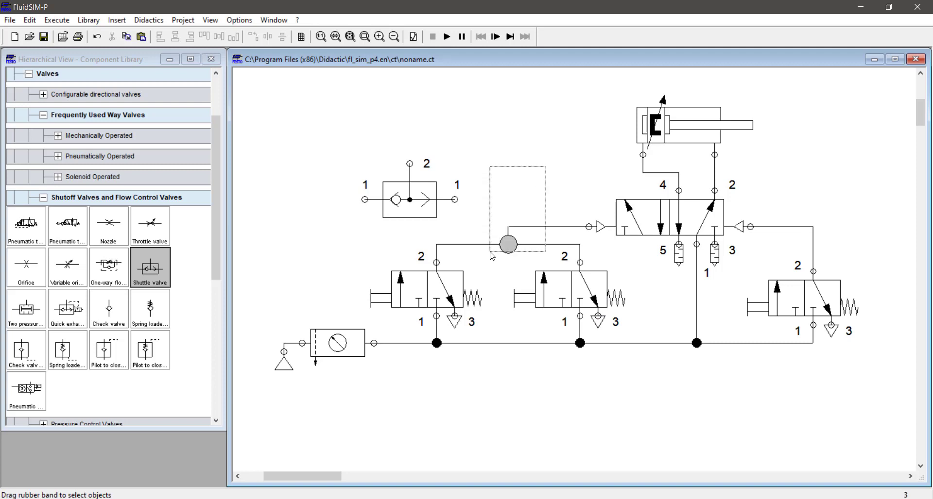
key(Delete)
- Put the shuttle valve back between the two left pushbutton valves, wire both inputs and its output, and raise the pilot line above it
drag(432, 201, 437, 262)
drag(544, 253, 579, 262)
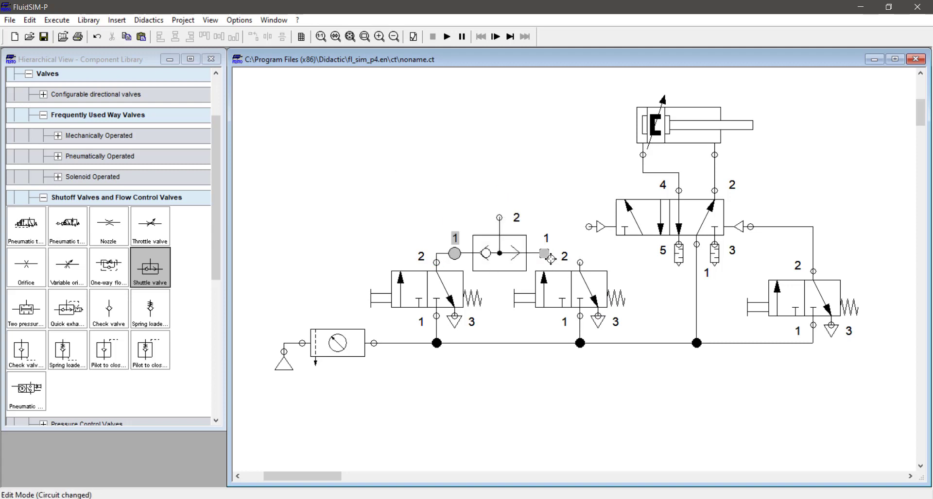
drag(499, 218, 589, 227)
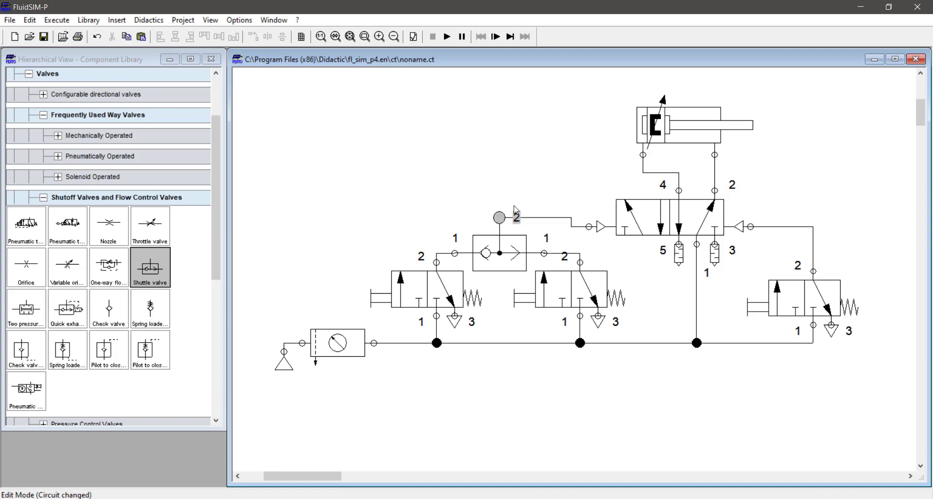
drag(531, 219, 531, 190)
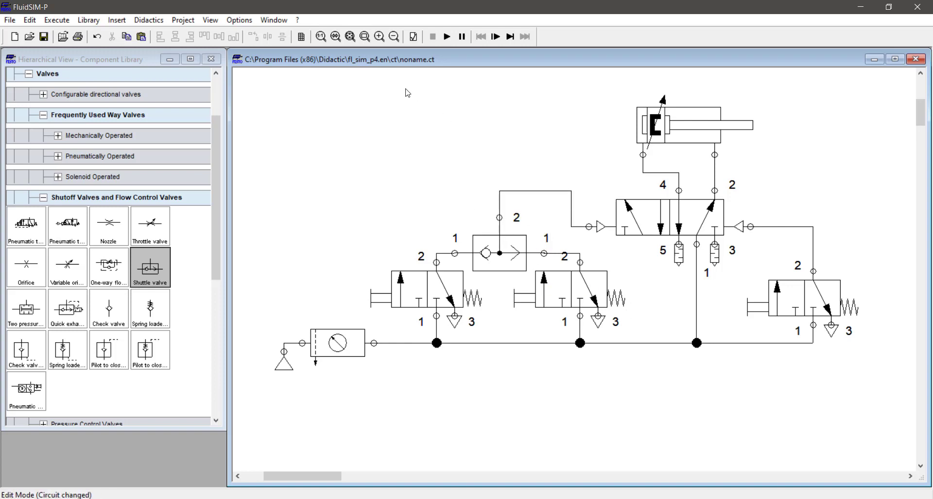
- Simulate the circuit, actuate each of the two pushbutton valves feeding the shuttle valve, and stop the simulation
click(447, 37)
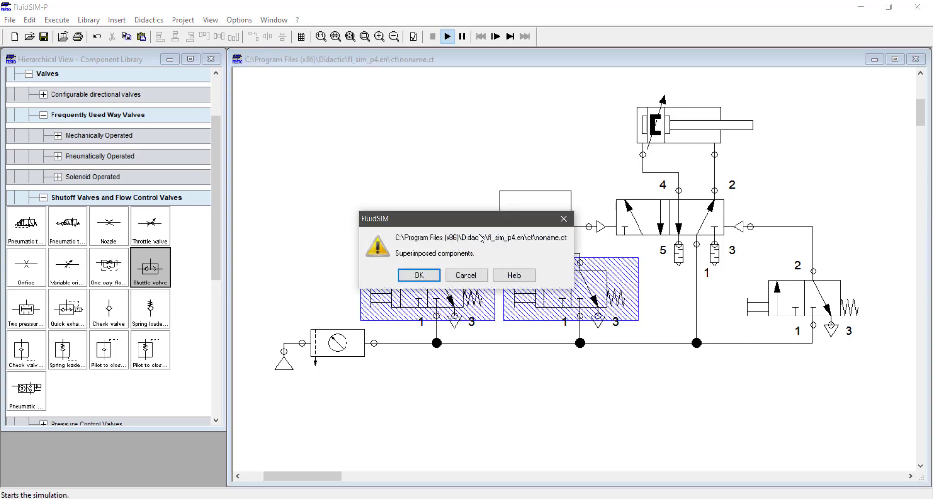
click(419, 275)
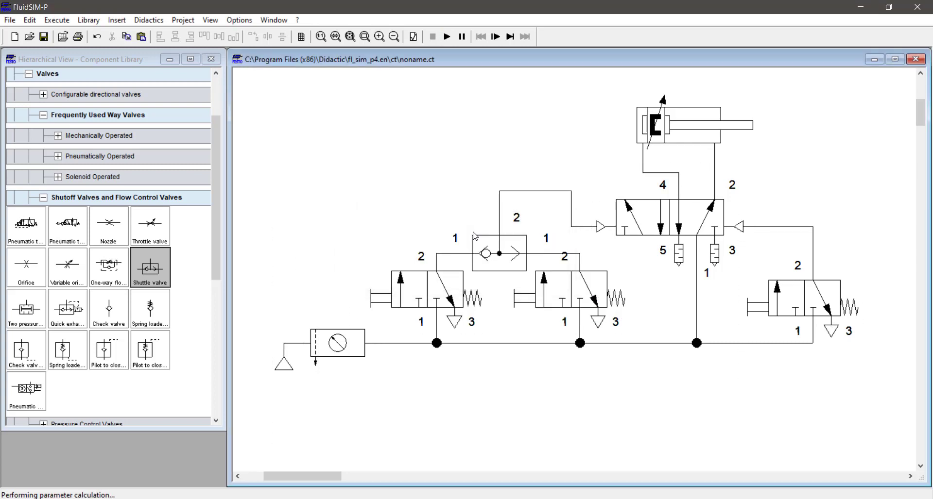
click(417, 285)
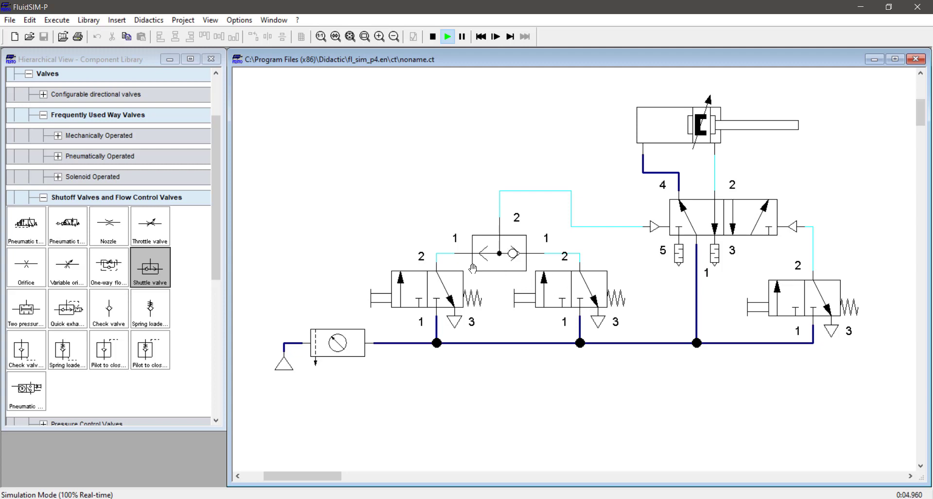
click(570, 302)
click(420, 299)
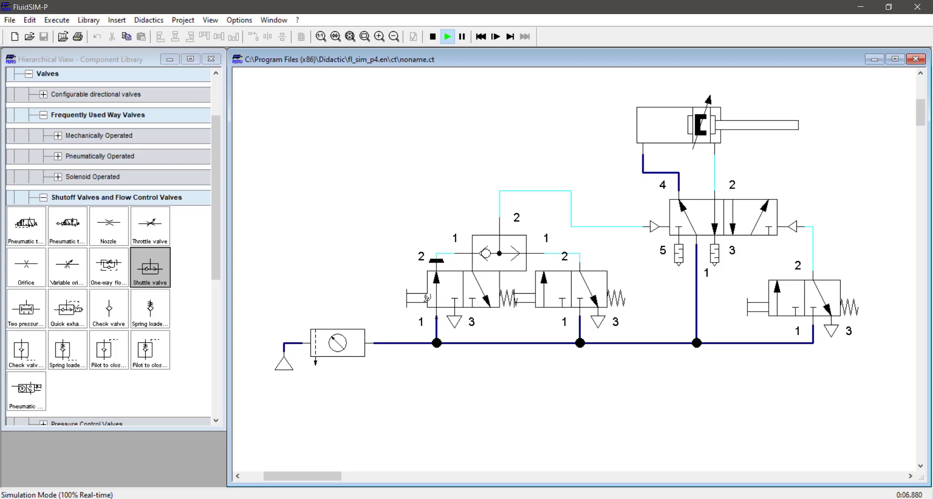
click(548, 278)
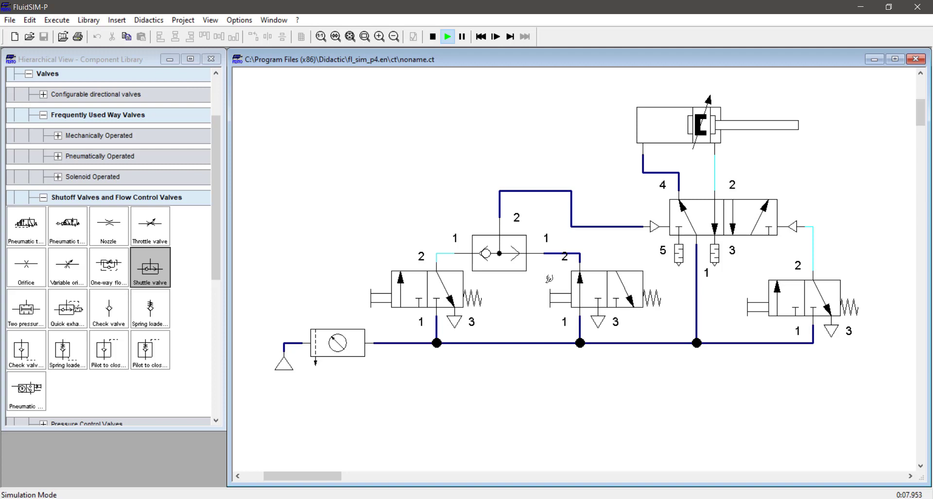
click(433, 36)
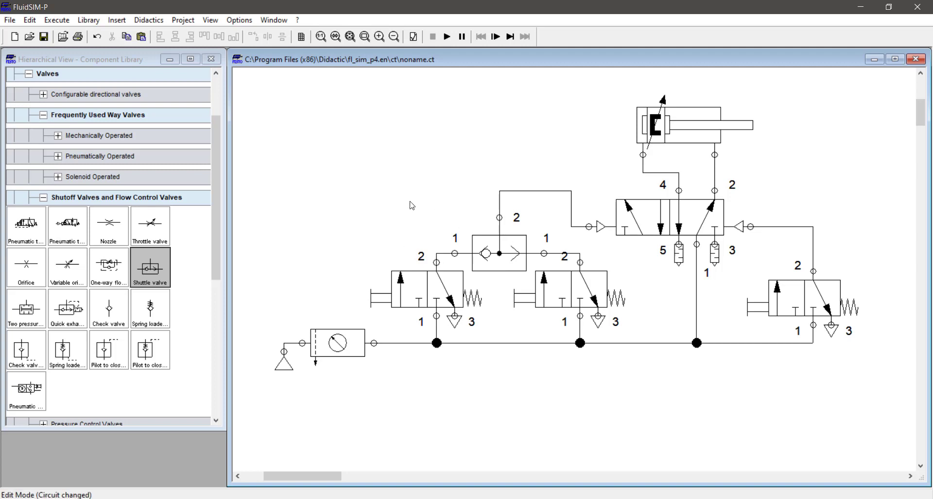
- Replace the shuttle valve and its lines with a two pressure valve placed above and between the two left pushbutton valves
drag(411, 200, 544, 280)
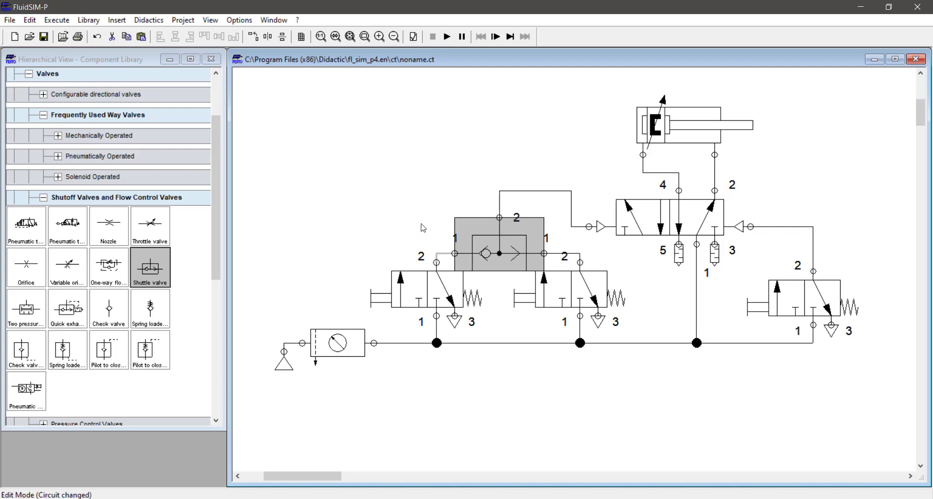
key(Delete)
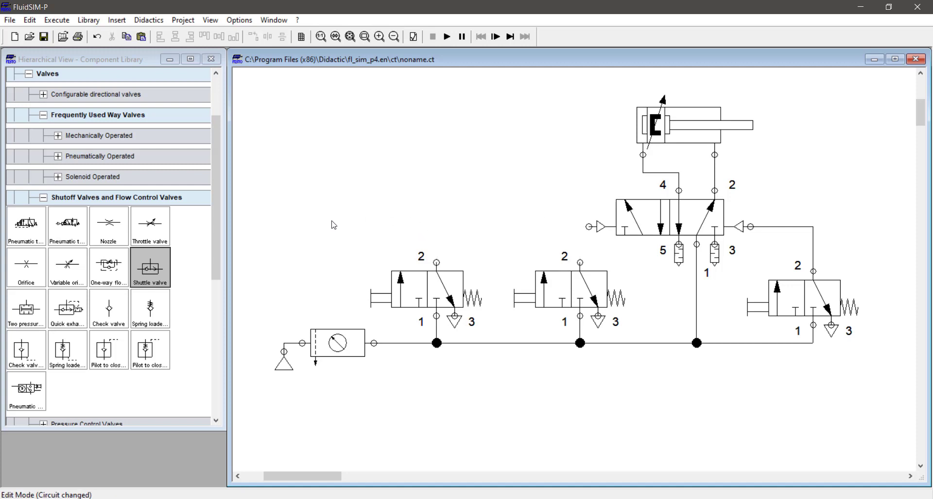
drag(37, 318, 493, 221)
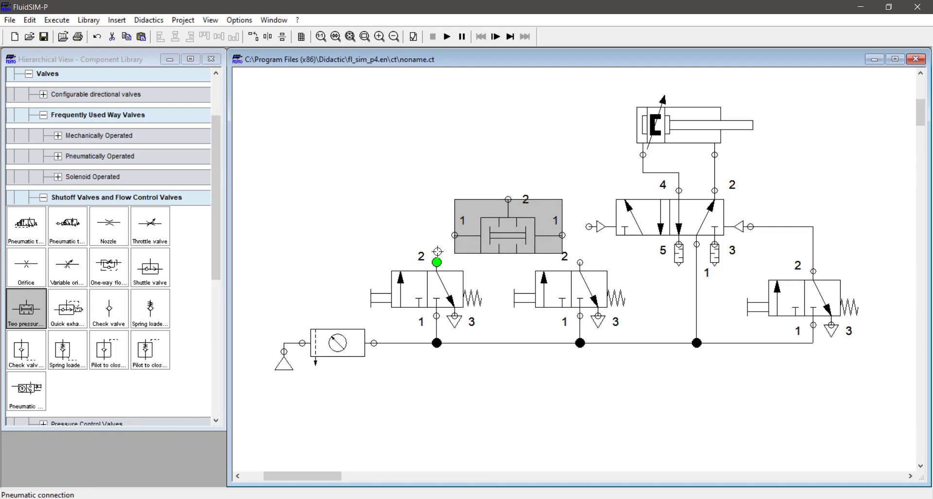
- Connect the two pressure valve's two inputs to the outputs of the two left pushbutton valves
click(162, 273)
click(22, 317)
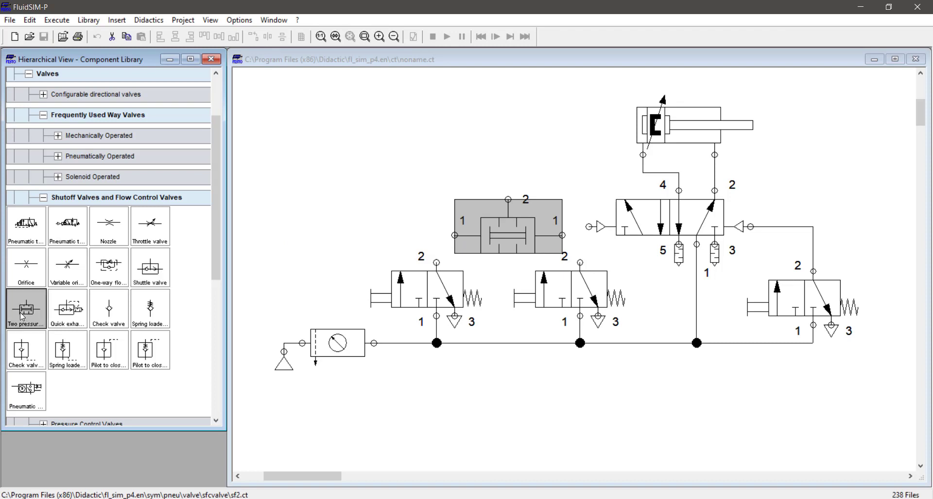
click(164, 284)
click(410, 235)
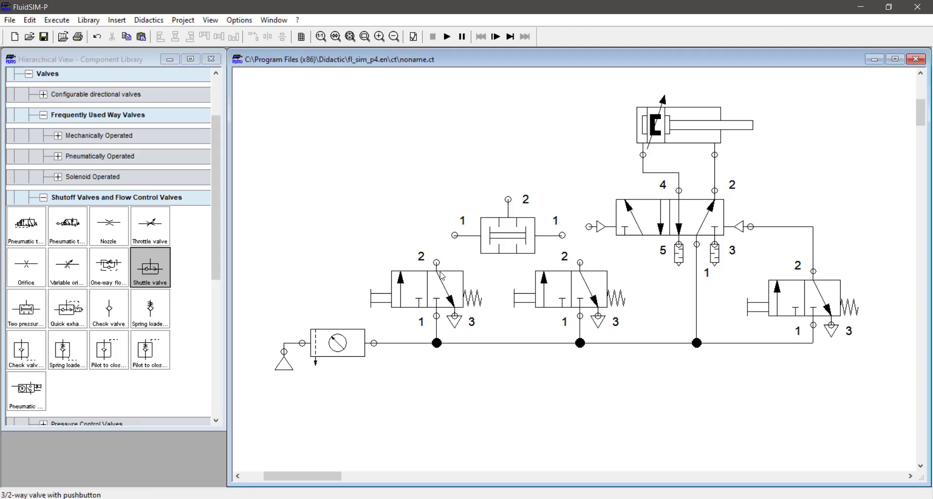
drag(446, 237, 455, 236)
drag(562, 236, 579, 263)
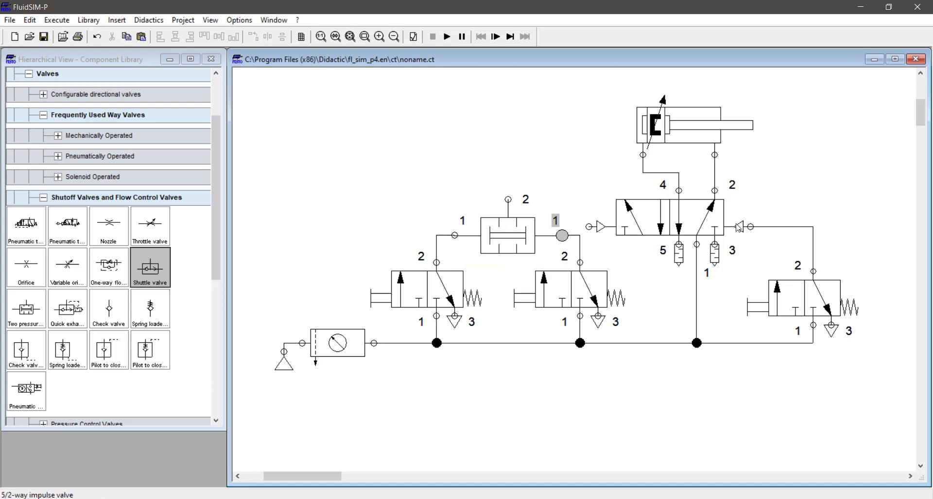
- Move the cylinder and impulse valve upward, and connect the two pressure valve's output to the impulse valve's left pilot port
drag(795, 93, 724, 185)
drag(642, 254, 629, 263)
key(Up)
key(Up)
key(Up)
key(Up)
key(Up)
key(Up)
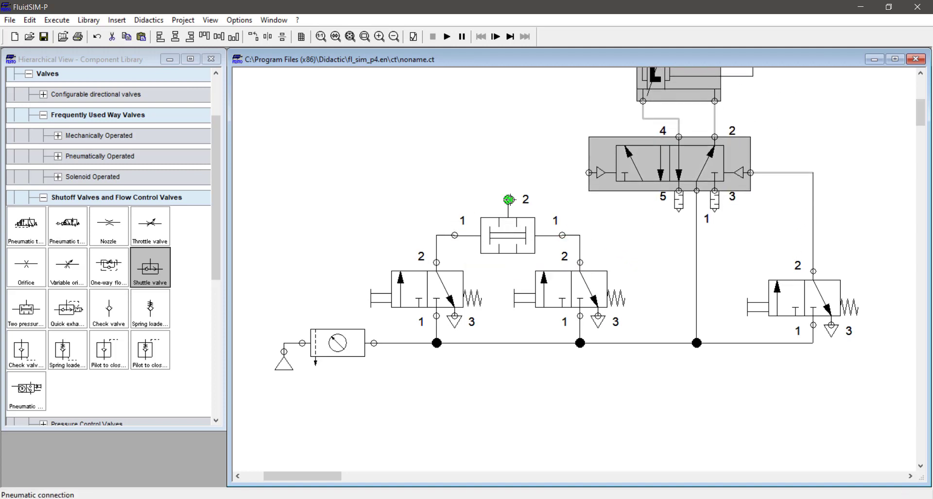
drag(507, 199, 589, 172)
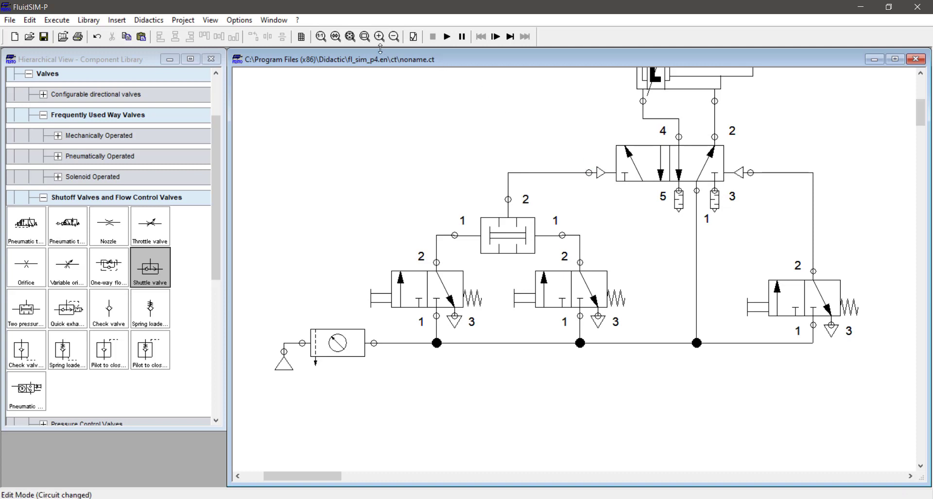
scroll(578, 284, up, 3)
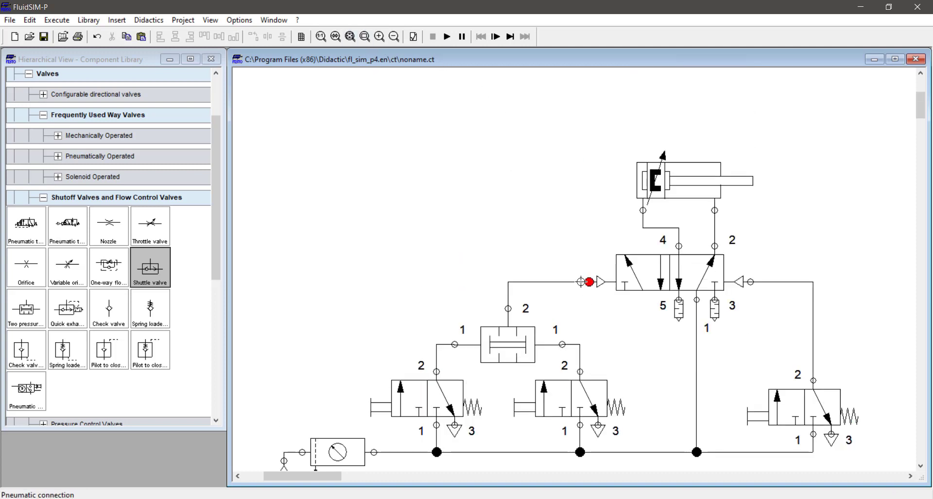
scroll(581, 282, down, 1)
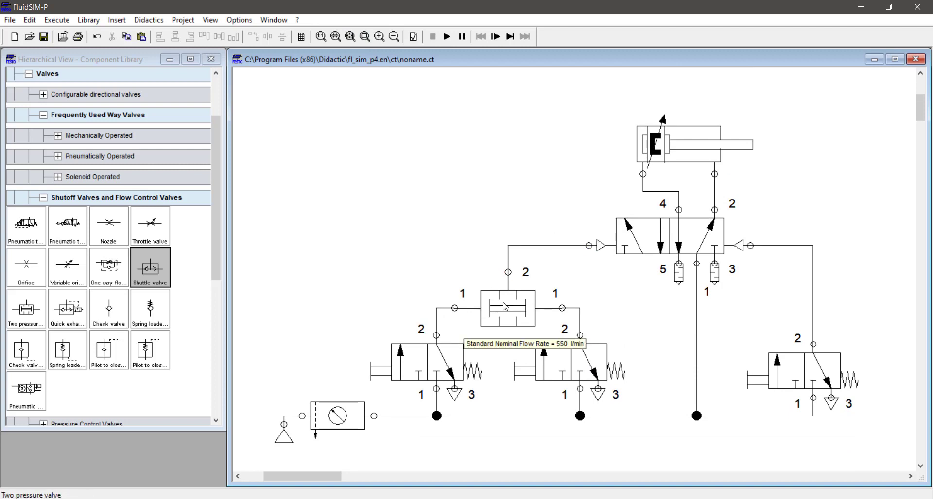
- Simulate the circuit, actuate the two pushbutton valves feeding the two pressure valve singly and together, and stop the simulation
click(507, 320)
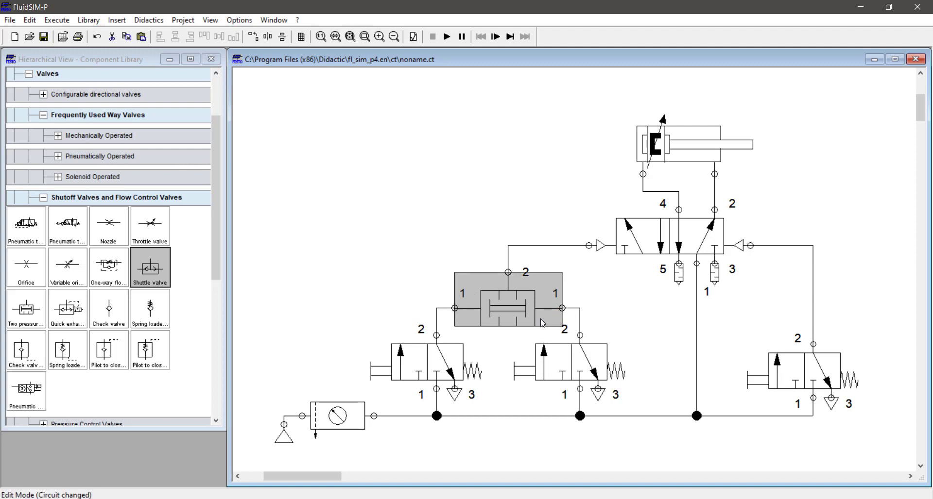
click(450, 191)
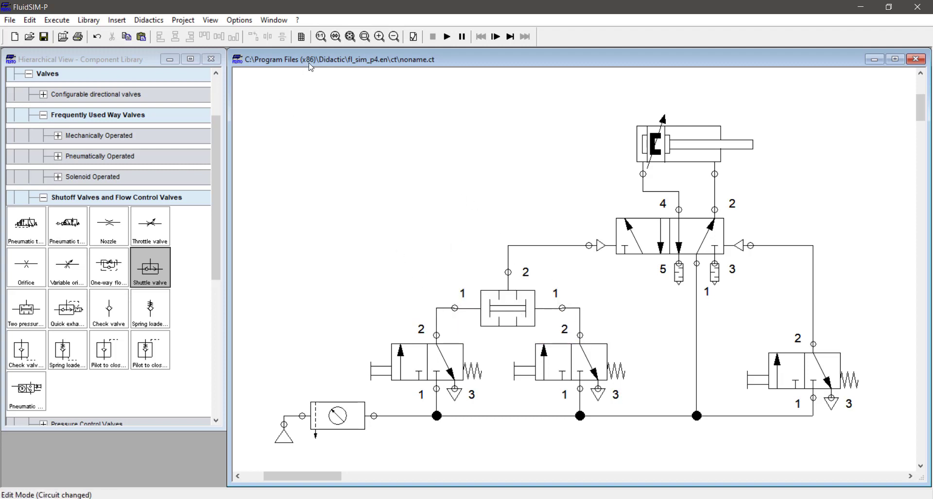
click(447, 36)
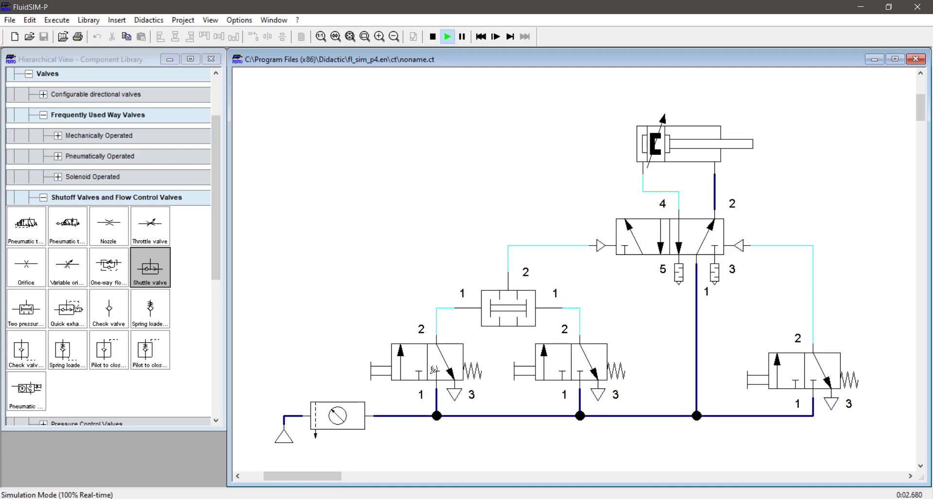
click(440, 352)
click(557, 363)
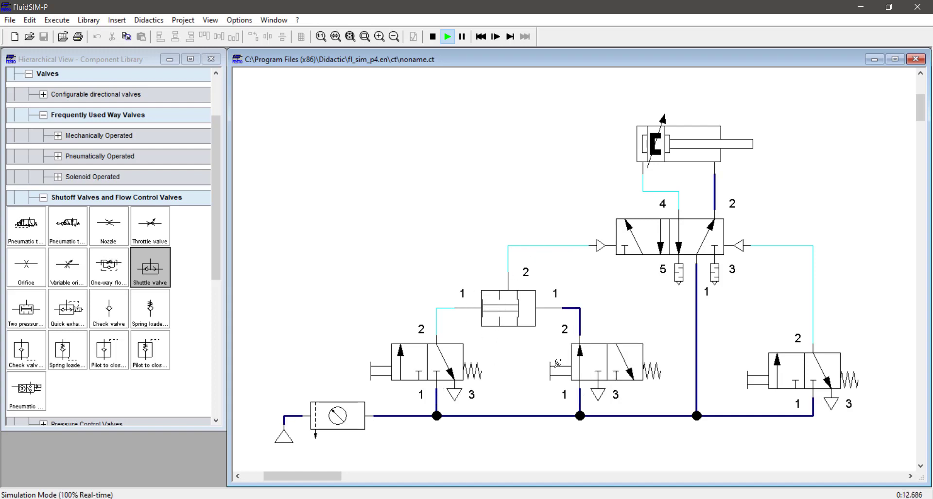
click(443, 350)
click(582, 360)
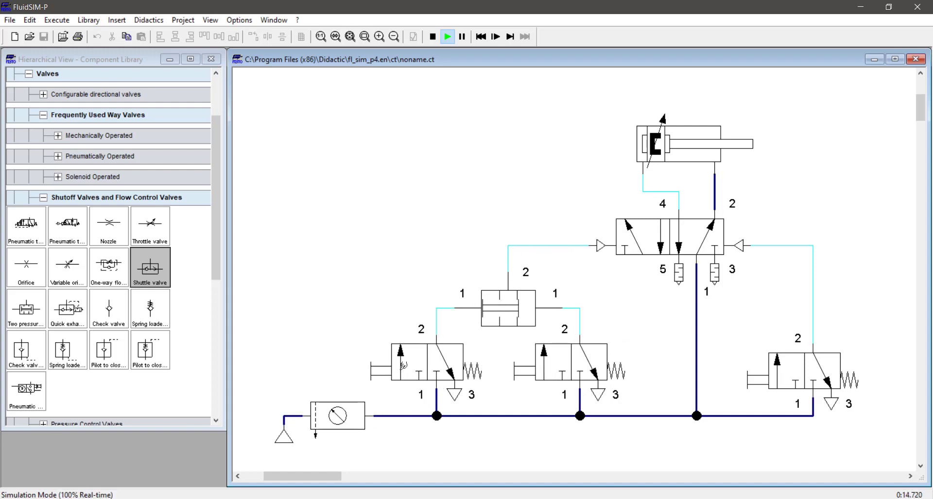
click(408, 365)
click(442, 359)
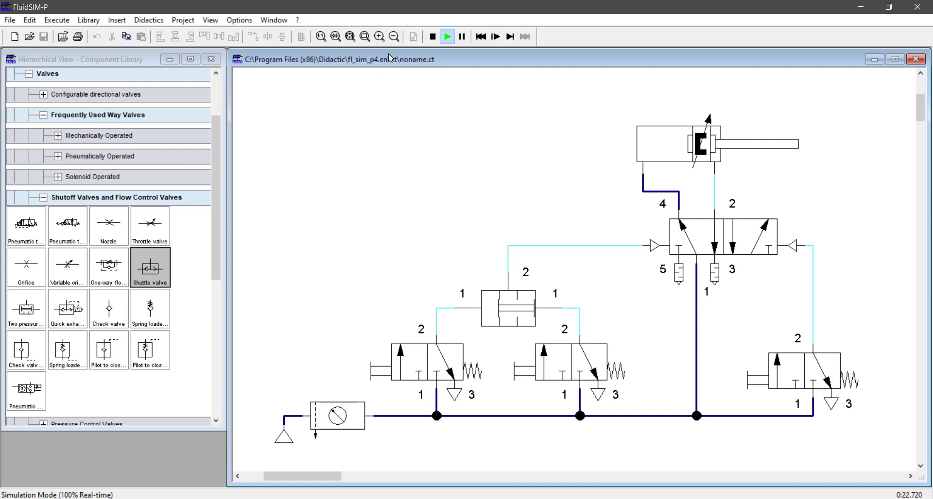
click(437, 36)
- Place two 3/2-way pushbutton valves in series to the right of the circuit, joining the lower valve's output to the upper valve's supply port
scroll(410, 237, down, 1)
scroll(573, 289, up, 1)
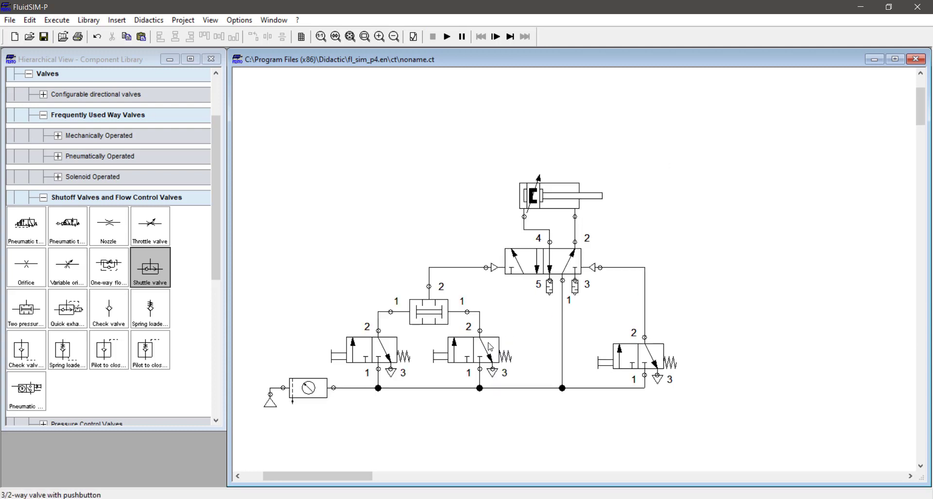
drag(489, 347, 809, 286)
click(814, 342)
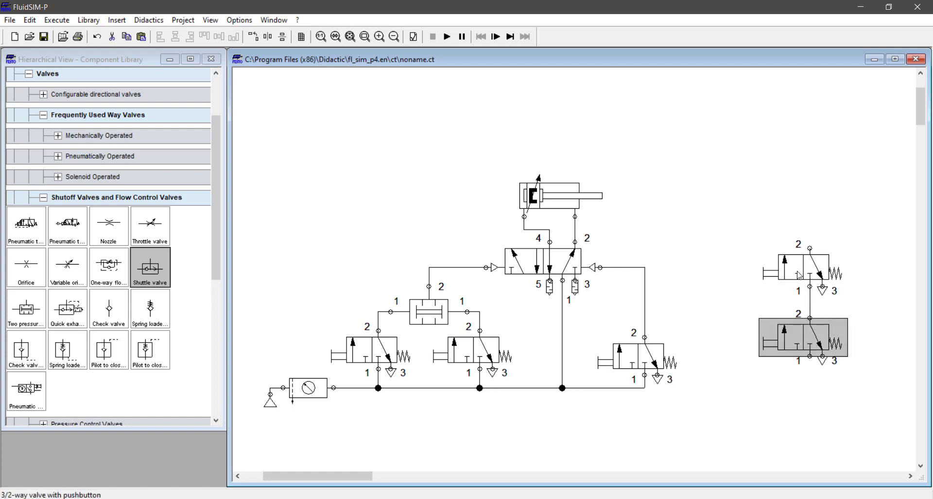
click(798, 275)
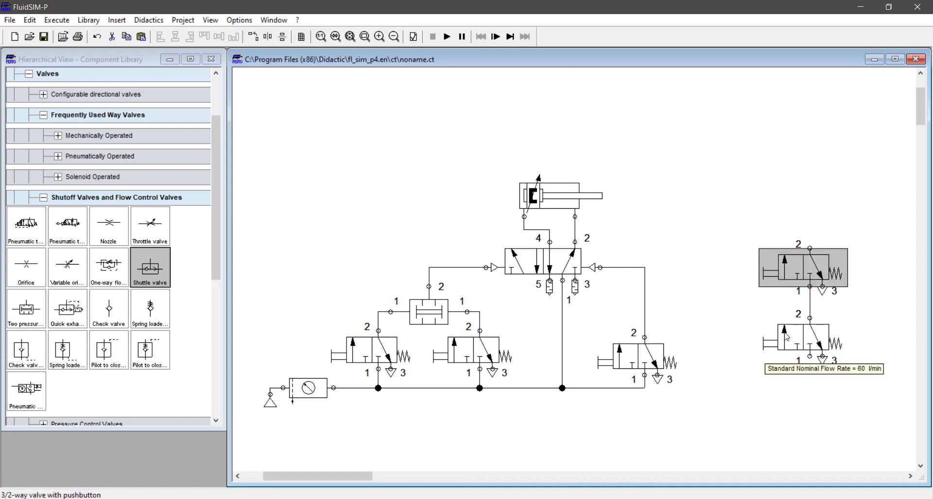
click(786, 336)
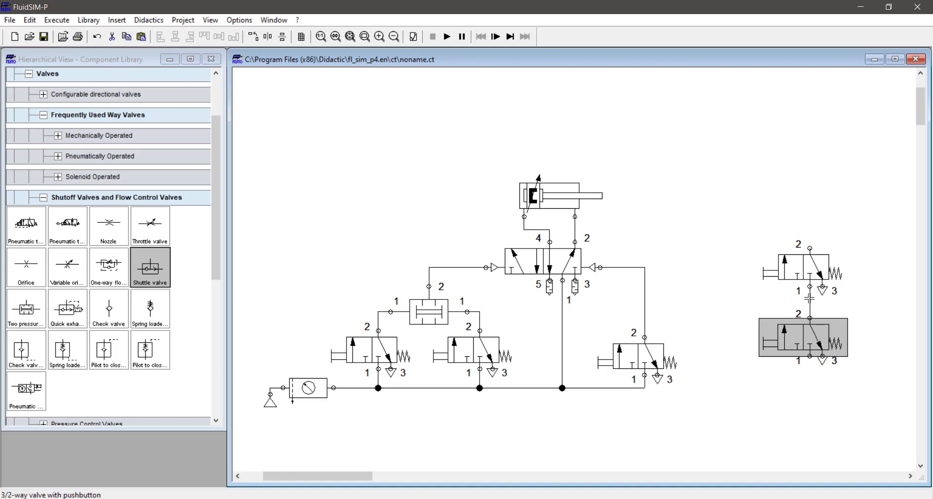
drag(809, 248, 812, 175)
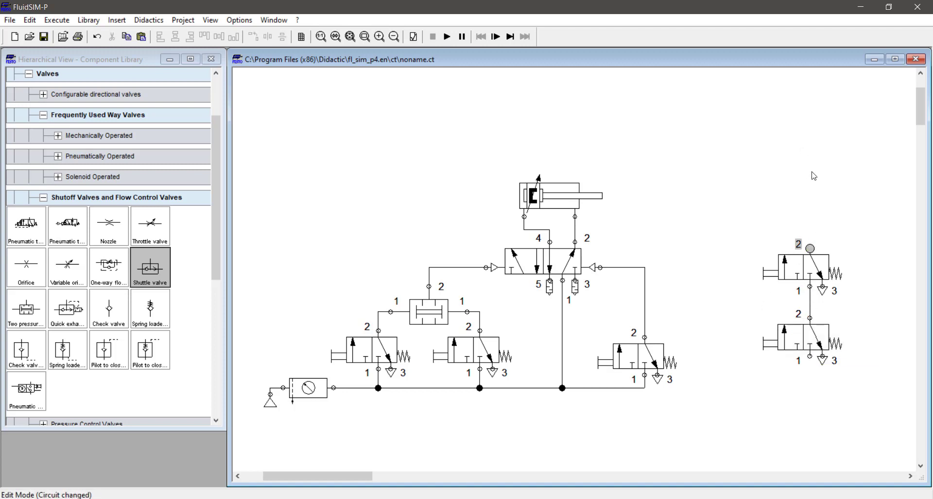
- Compare the series pushbutton valve pair with the two pressure valve by selecting each in turn, and delete the series pair
click(793, 265)
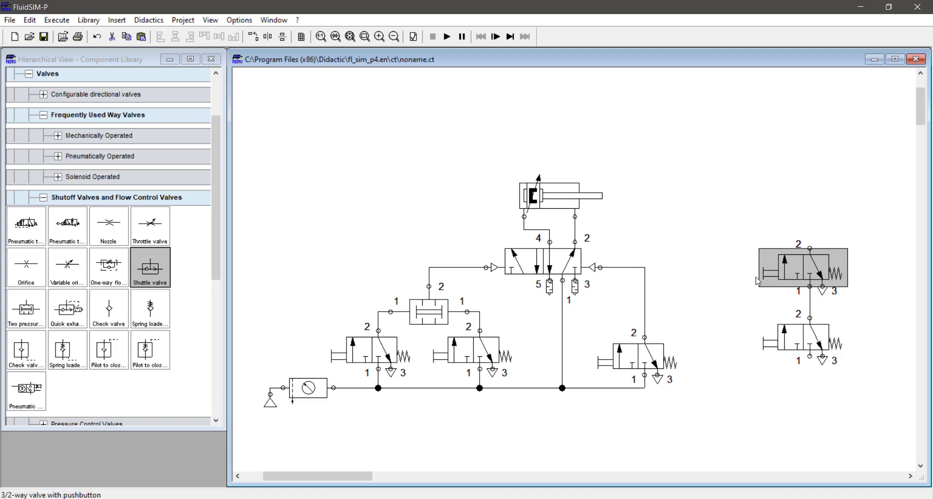
click(805, 346)
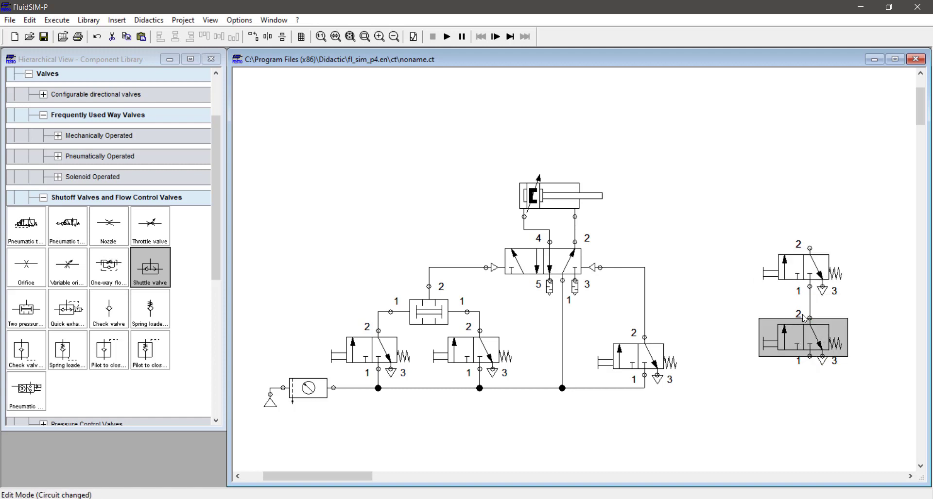
drag(838, 223, 762, 384)
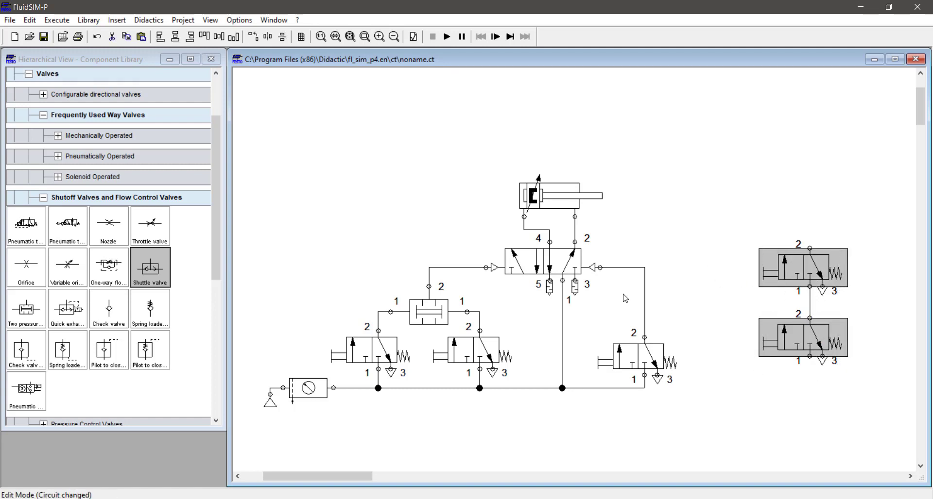
click(403, 328)
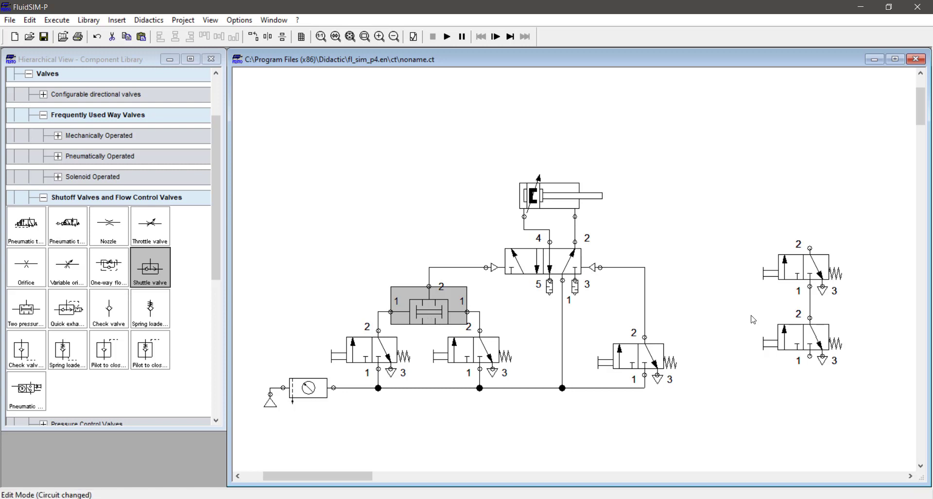
drag(851, 241, 782, 395)
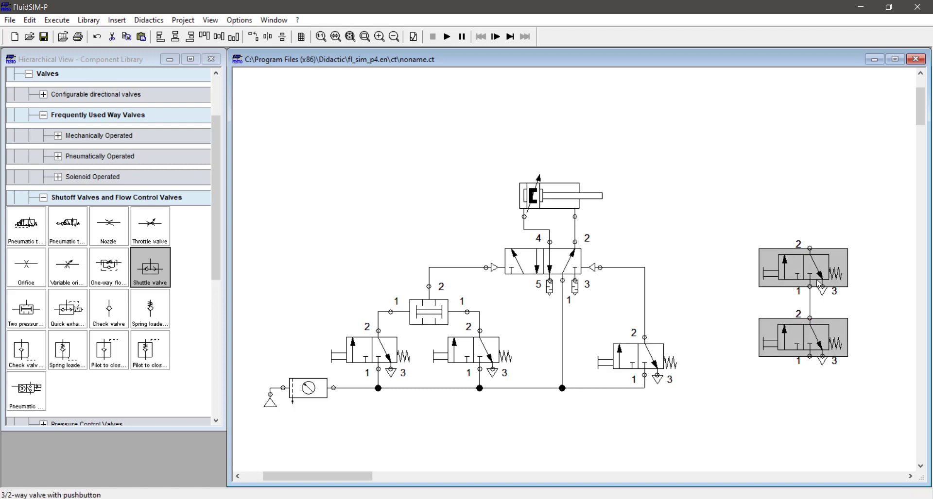
drag(370, 216, 484, 349)
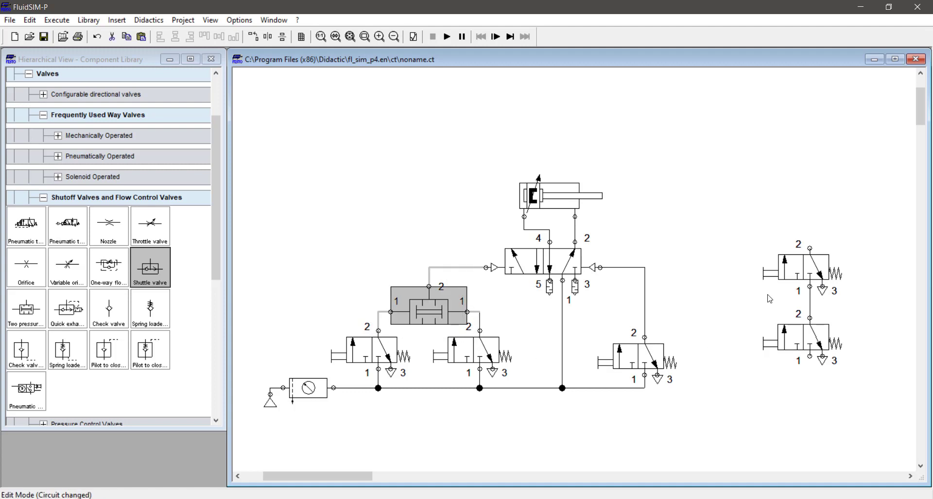
drag(841, 235, 753, 377)
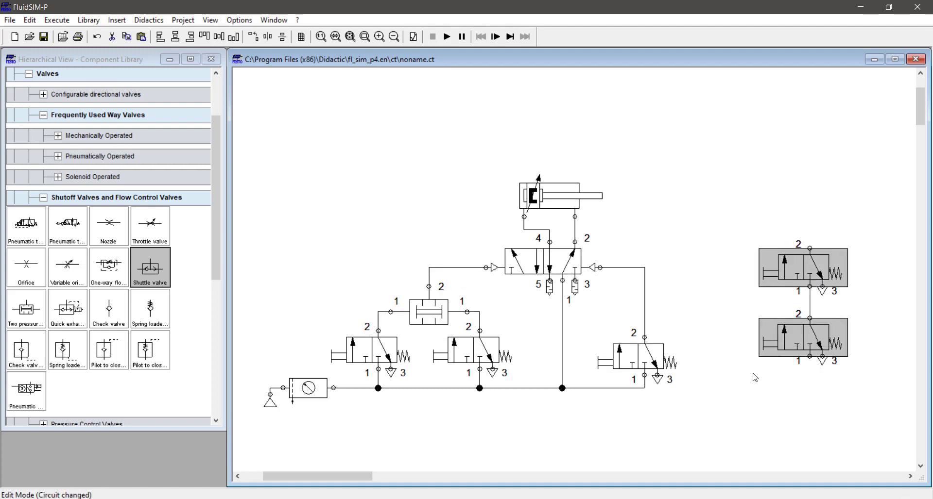
key(Delete)
- Delete the two pressure valve together with its input lines and its pilot line to the impulse valve
drag(371, 217, 486, 344)
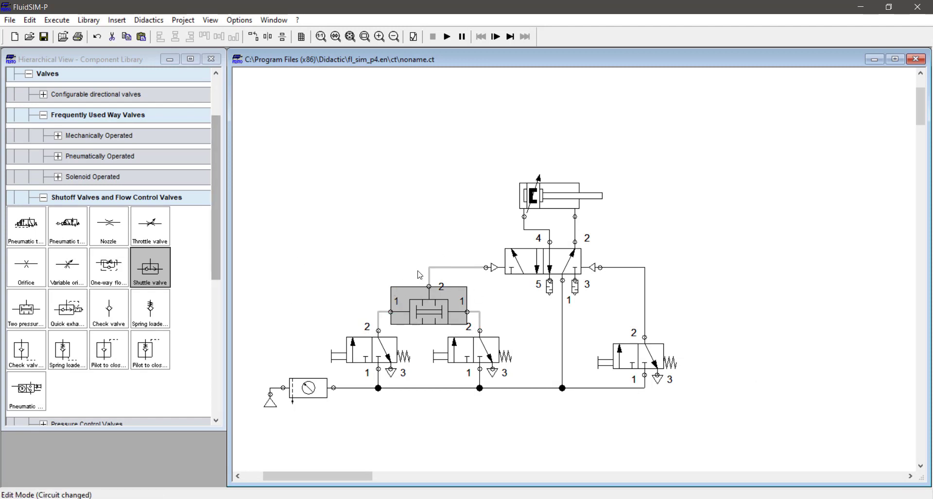
drag(346, 213, 503, 331)
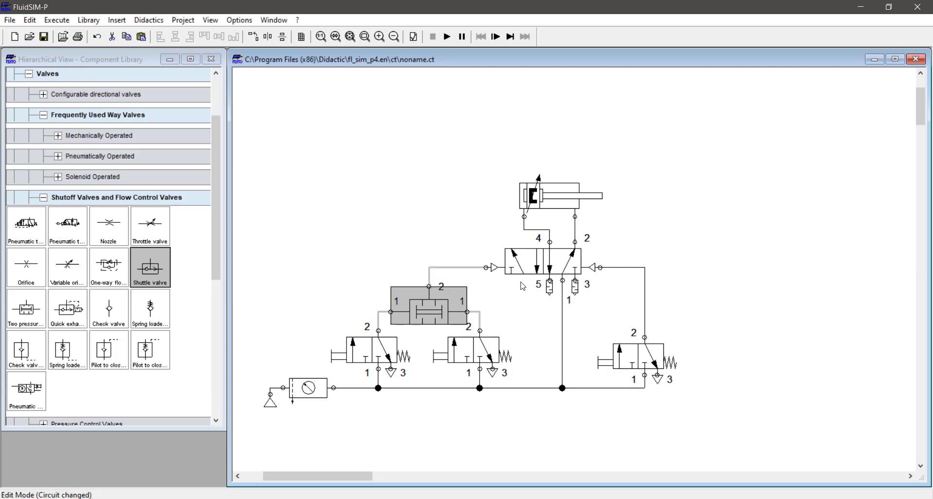
drag(350, 227, 495, 318)
drag(362, 224, 487, 304)
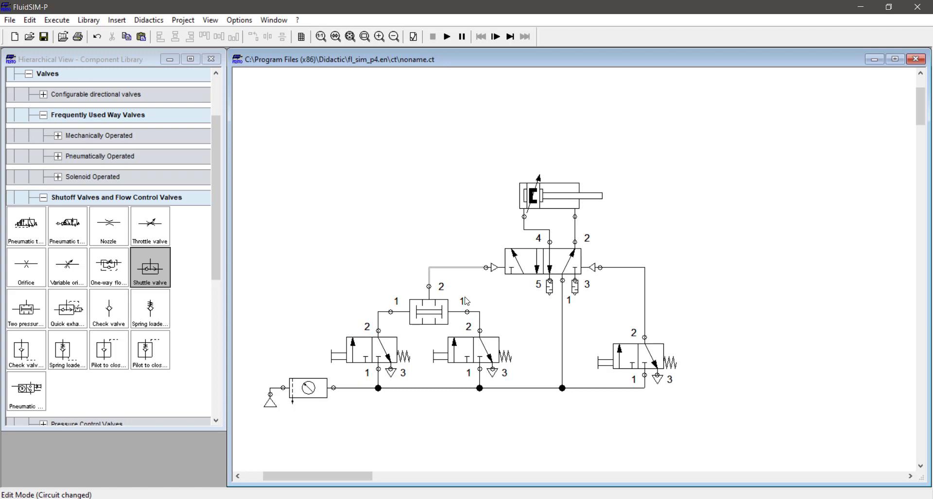
key(Delete)
click(426, 305)
key(Delete)
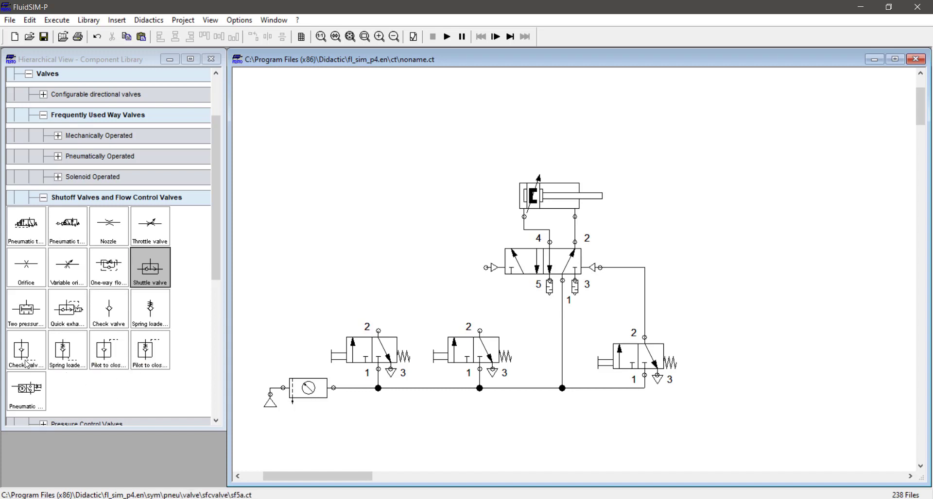
- Place a check valve with pilot control and a pilot to close check valve side by side above the left pushbutton valves
drag(48, 358, 338, 206)
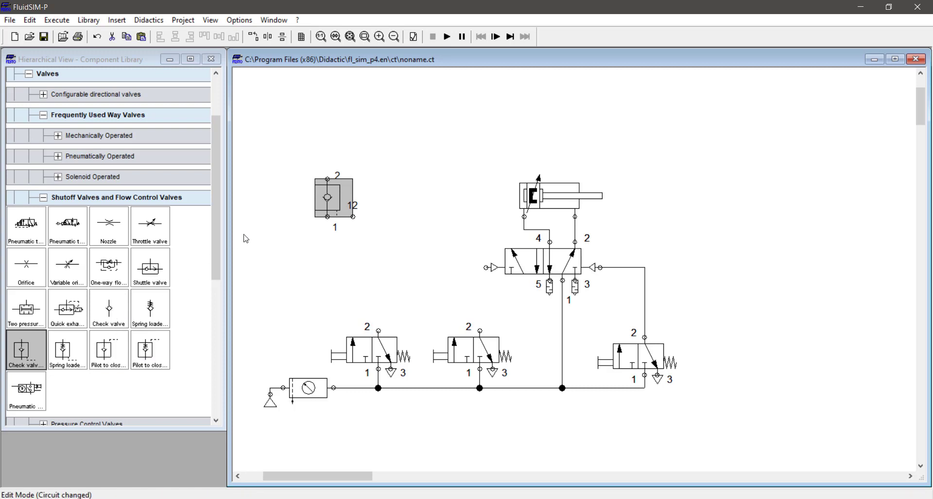
drag(344, 208, 312, 170)
drag(109, 349, 380, 166)
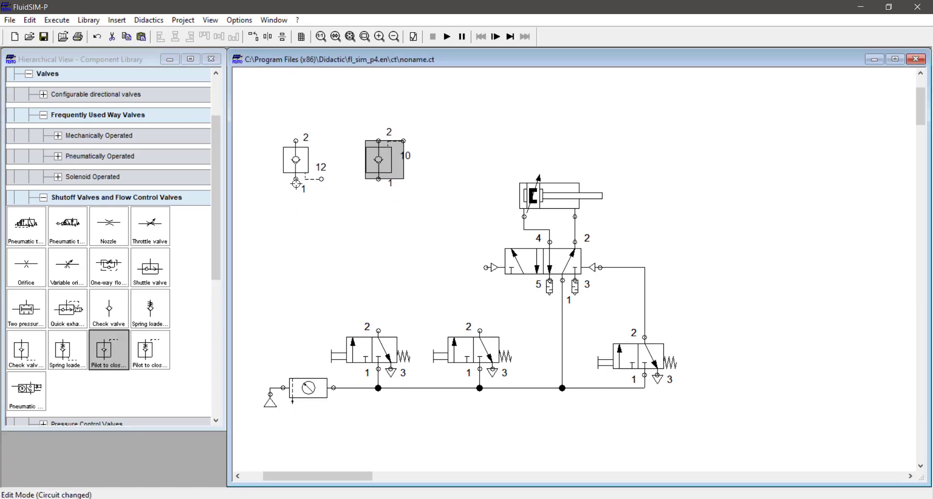
click(315, 231)
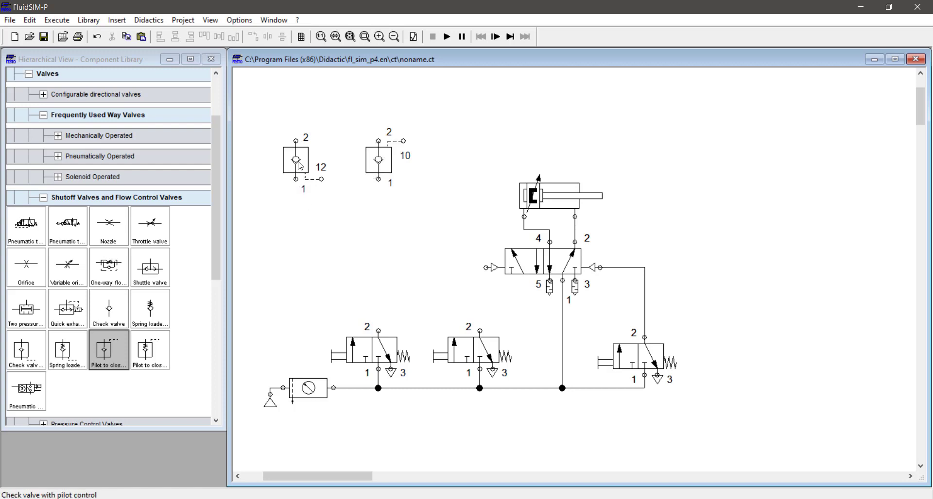
- Move the two piloted check valves down closer to the two left pushbutton valves
click(296, 161)
drag(296, 160, 309, 225)
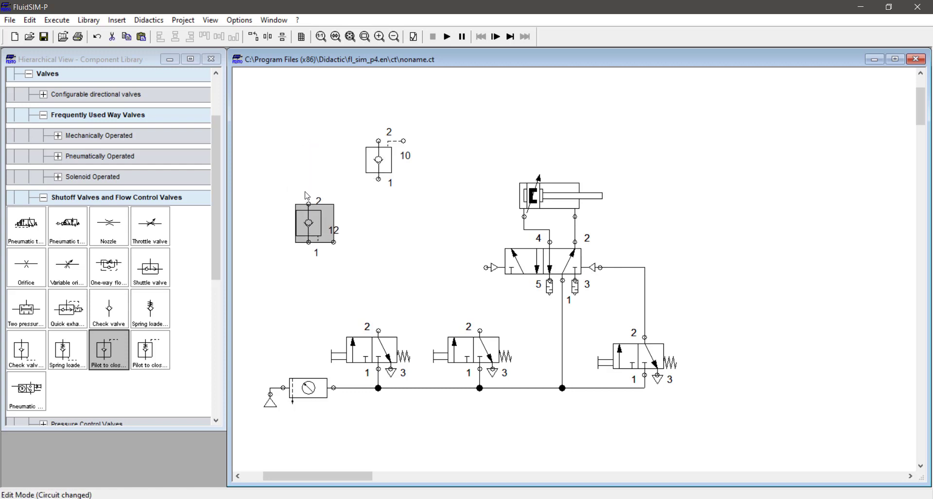
click(333, 242)
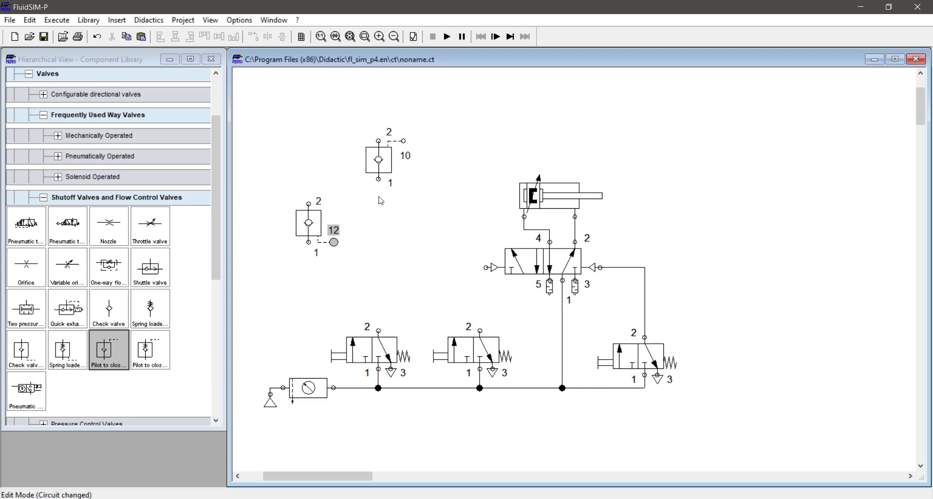
drag(387, 168, 398, 217)
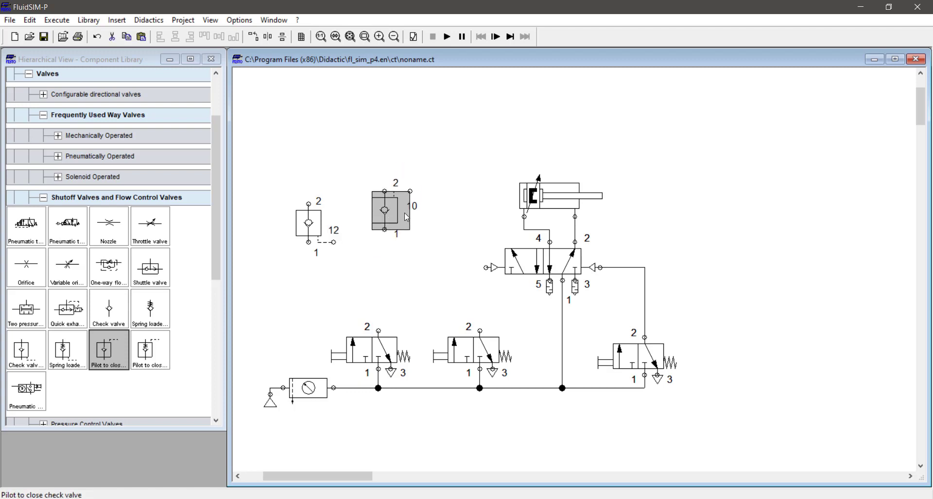
- Move the two piloted check valves up together and delete both from the circuit
click(410, 192)
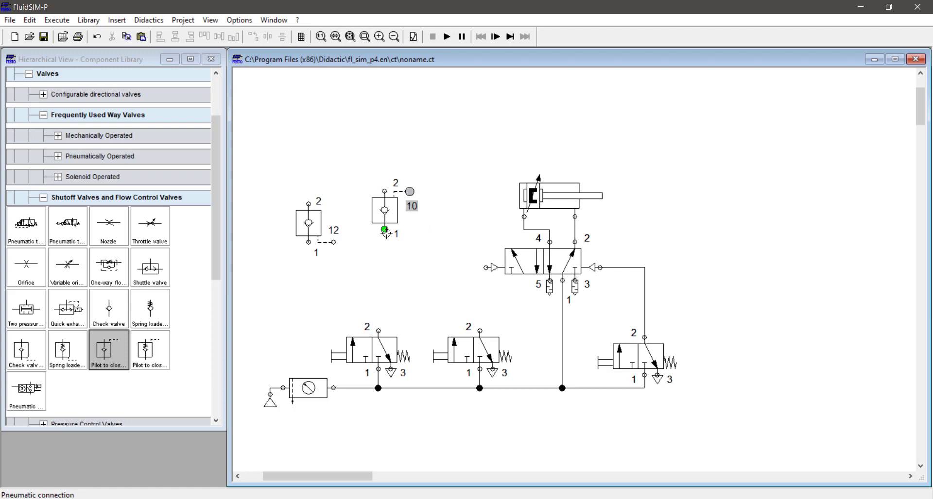
drag(432, 151, 293, 278)
drag(303, 217, 309, 185)
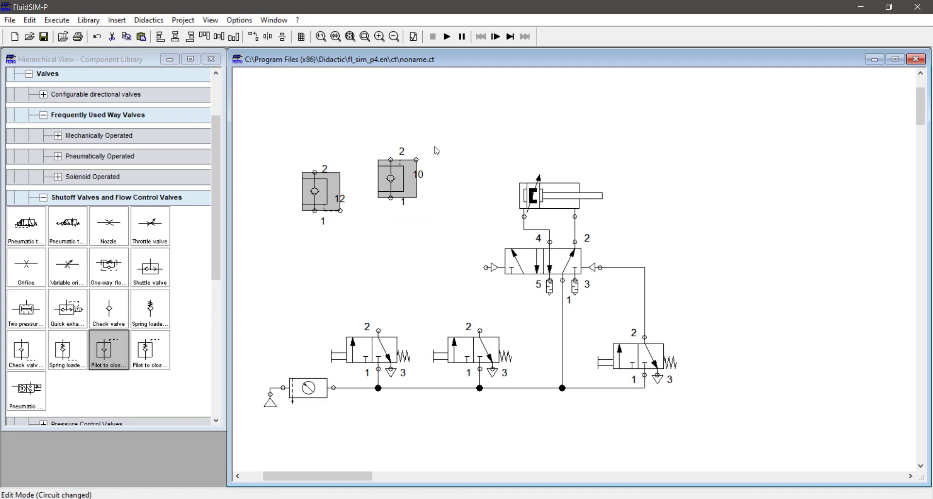
drag(448, 128, 290, 233)
drag(436, 132, 281, 249)
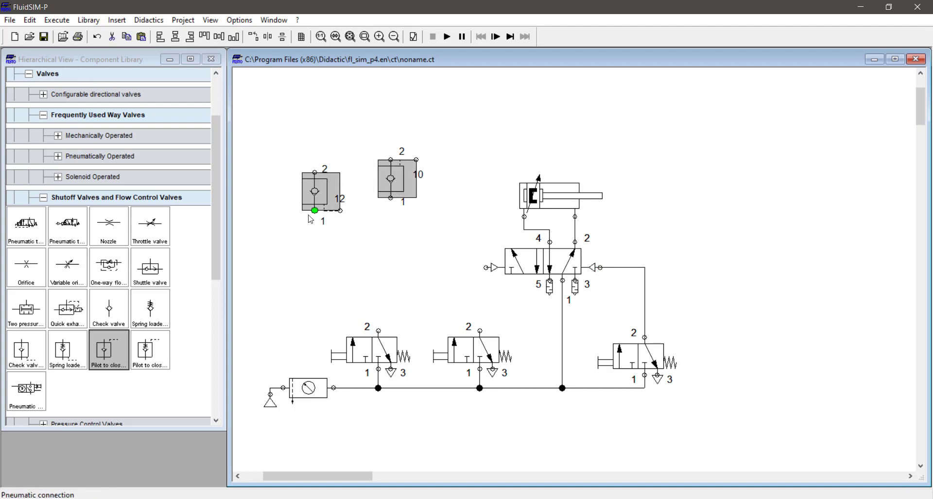
key(Delete)
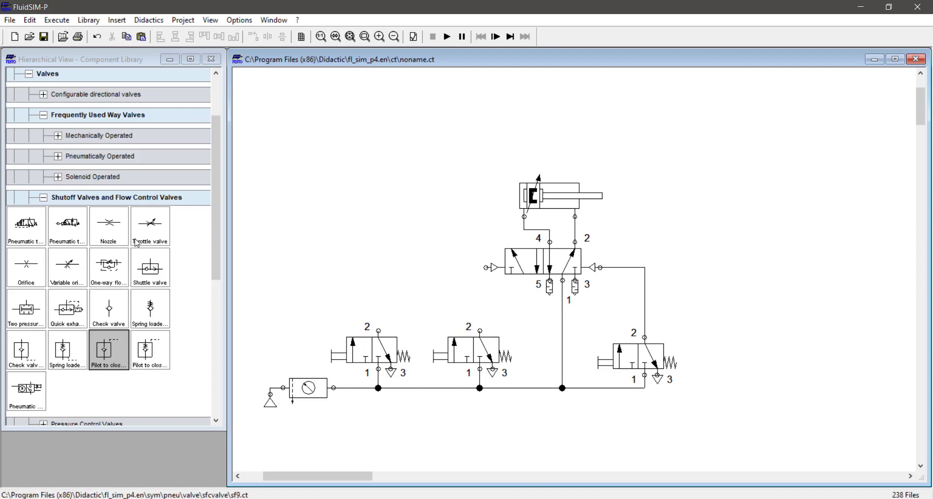
- Place a shuttle valve above the two left pushbutton valves, connecting its inputs to their ports 2 and its output to the impulse valve's left pilot
drag(151, 266, 401, 308)
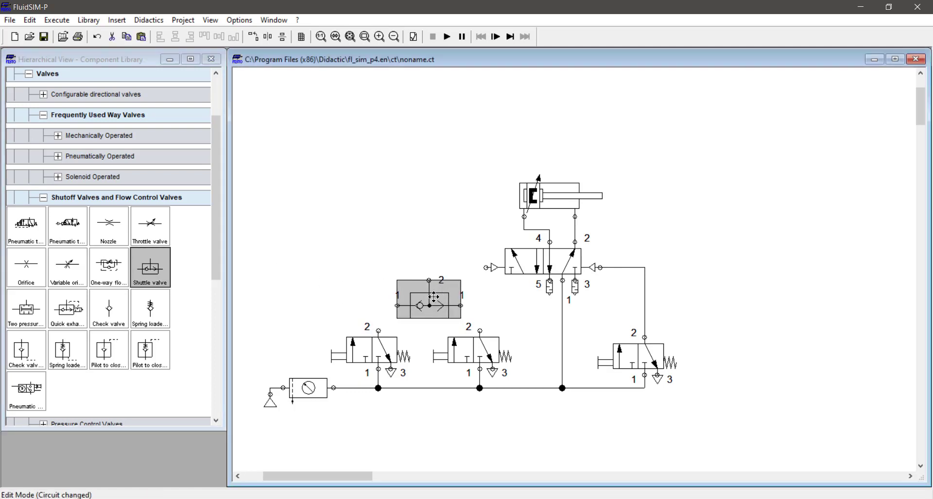
drag(428, 281, 486, 267)
drag(469, 328, 480, 330)
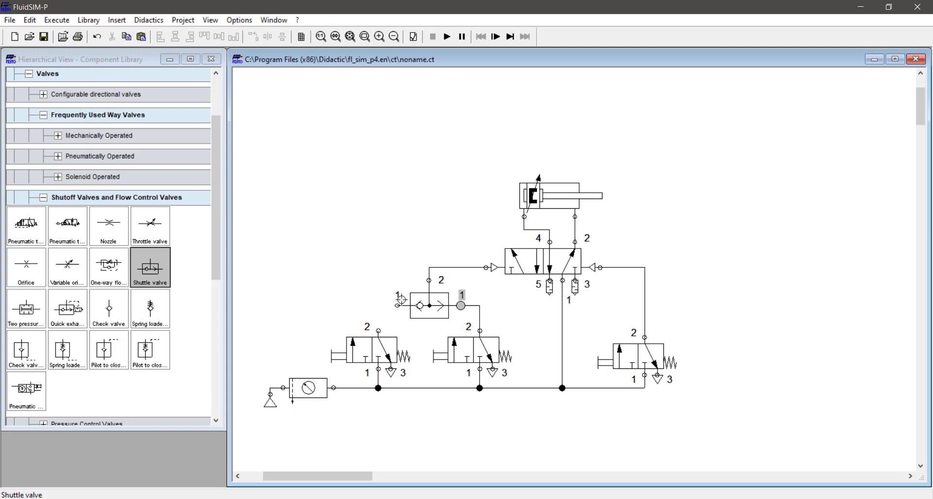
drag(398, 305, 379, 331)
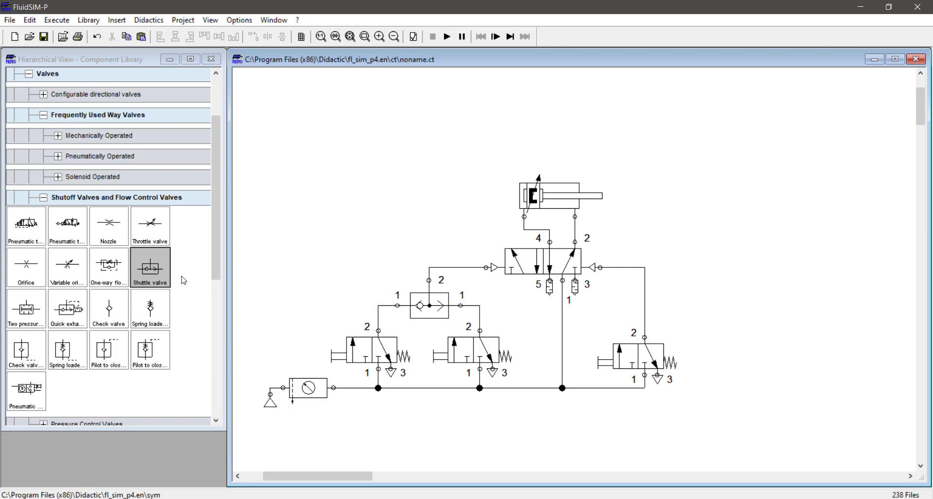
- Add a throttle valve and position it beside the line between the cylinder's left port and the impulse valve's port 4
drag(158, 229, 667, 207)
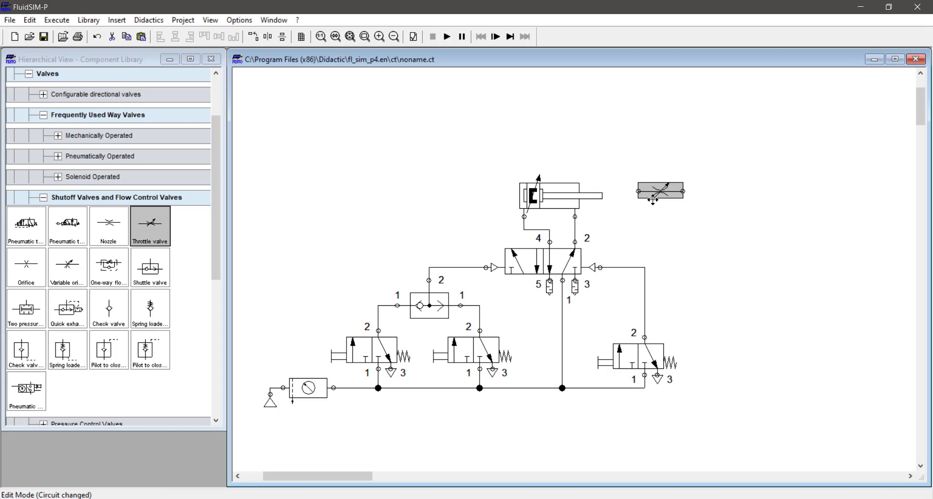
click(350, 36)
drag(840, 127, 394, 171)
drag(467, 135, 354, 220)
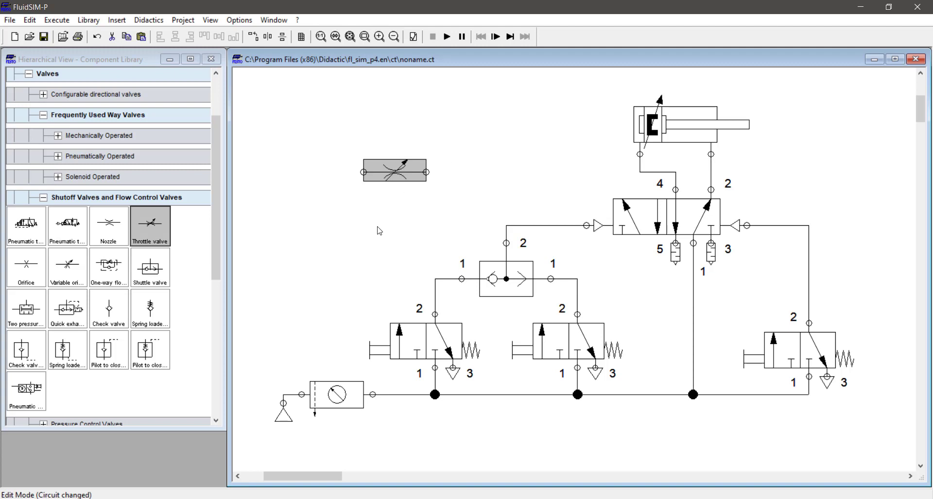
drag(409, 168, 578, 178)
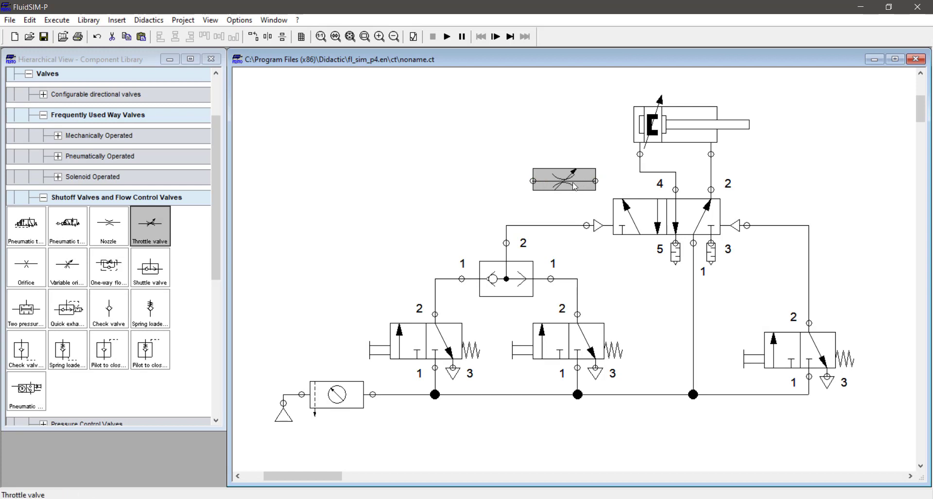
drag(575, 185, 583, 175)
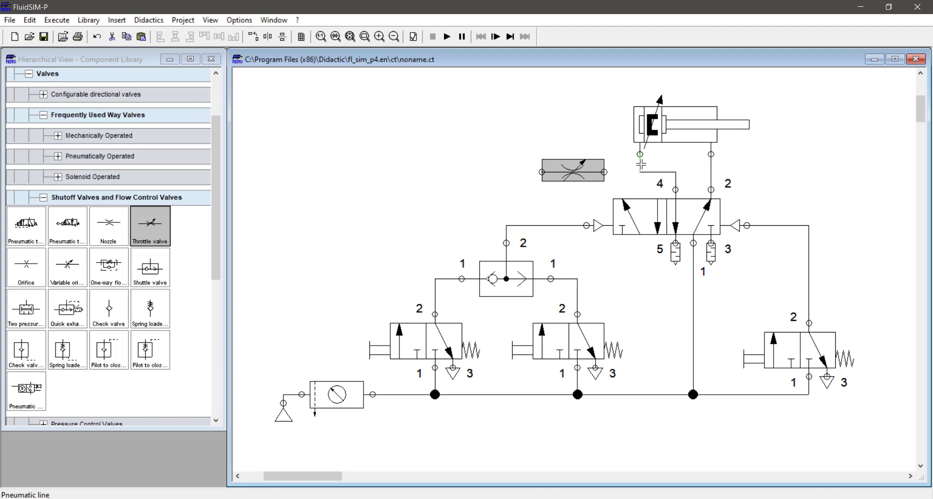
- Delete the line between the cylinder's left port and port 4, and move the cylinder up to make room
click(641, 164)
key(Delete)
scroll(642, 210, up, 2)
drag(669, 190, 670, 138)
click(589, 238)
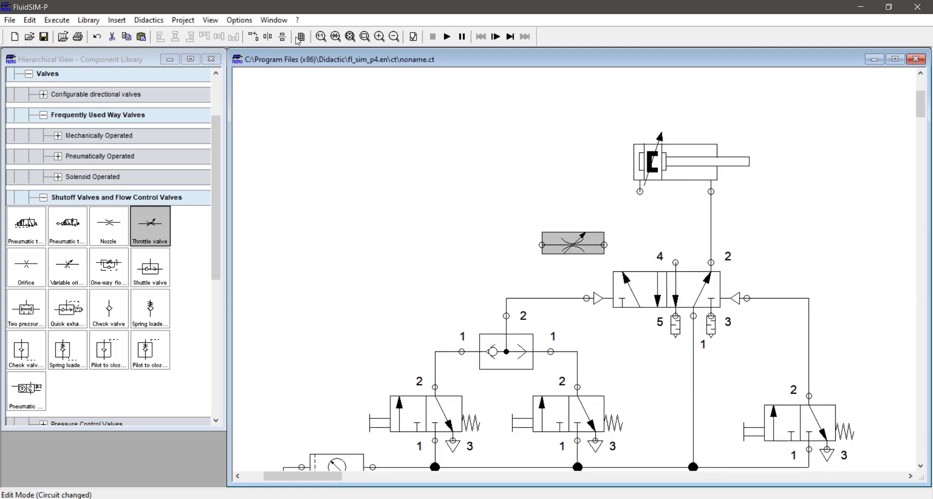
- Rotate the throttle valve upright above port 4 and connect it to port 4 and the cylinder's left port
click(256, 38)
drag(574, 242, 674, 222)
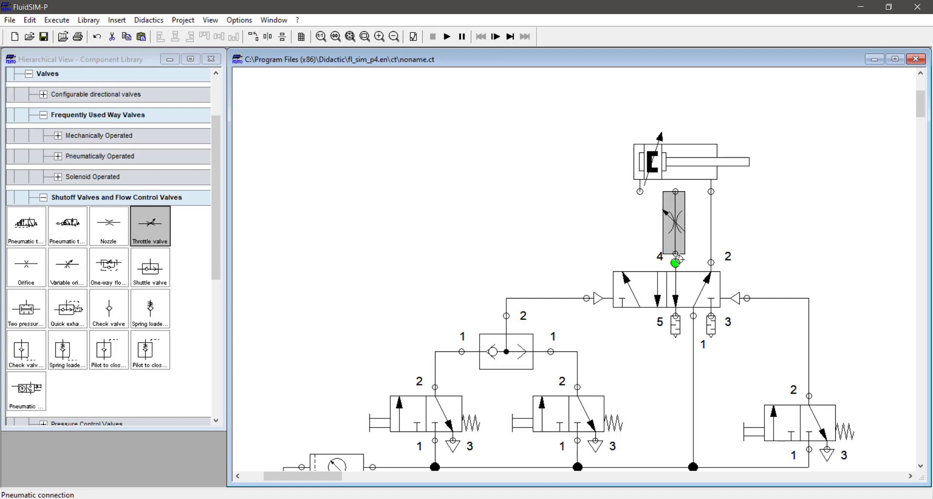
drag(676, 254, 677, 263)
drag(677, 192, 641, 192)
- Raise the cylinder slightly and shift the horizontal line segment above the throttle valve upward
click(694, 153)
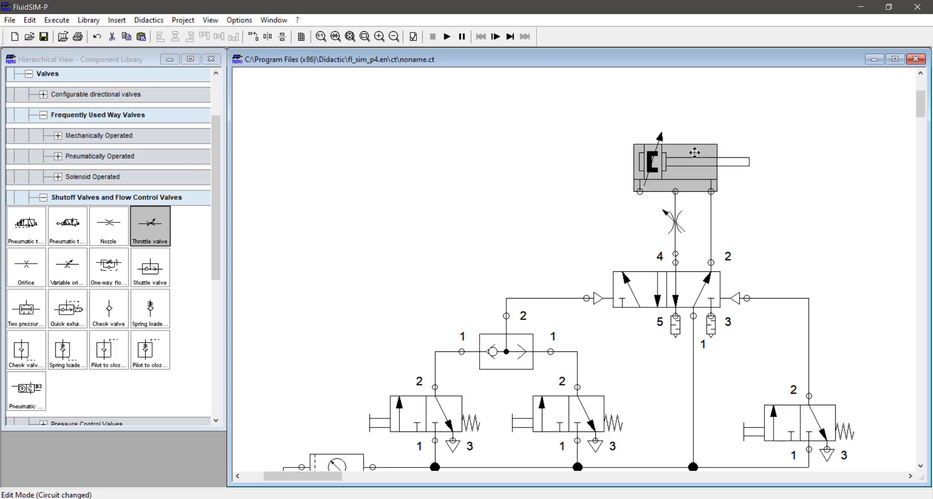
drag(694, 153, 696, 126)
drag(605, 181, 689, 213)
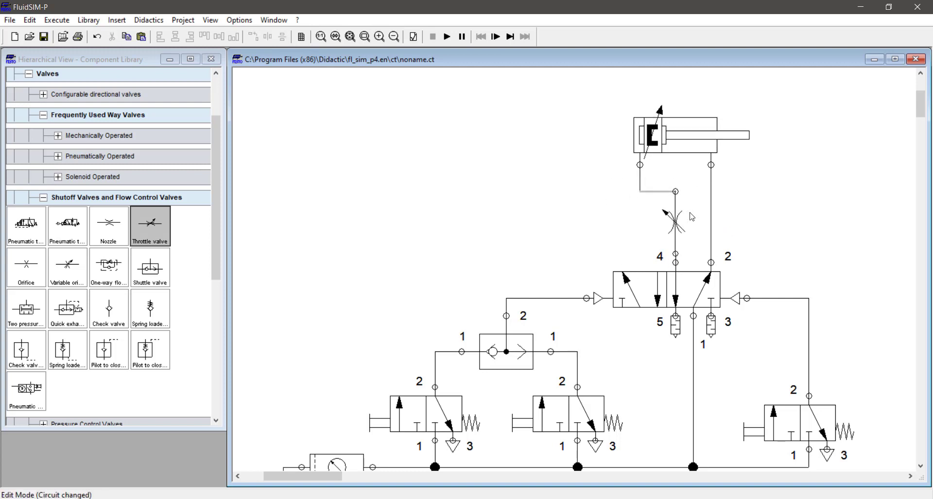
click(593, 201)
click(674, 226)
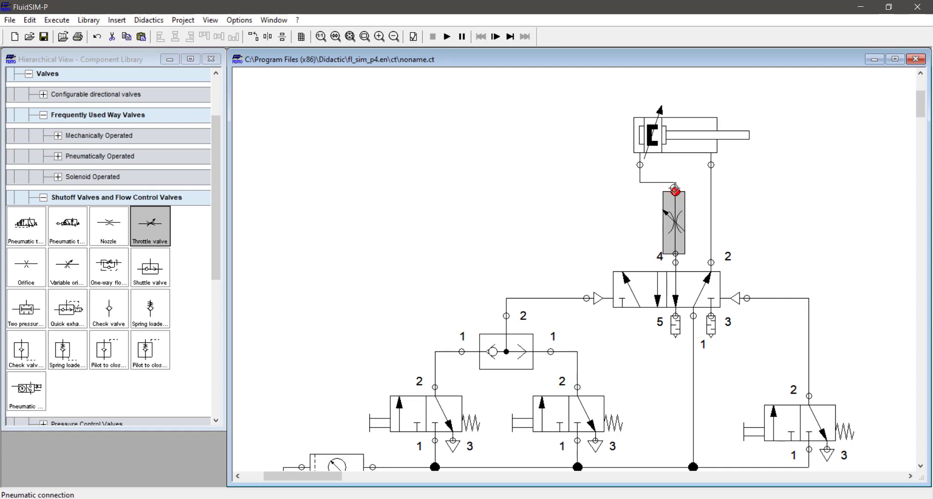
mouse_move(639, 136)
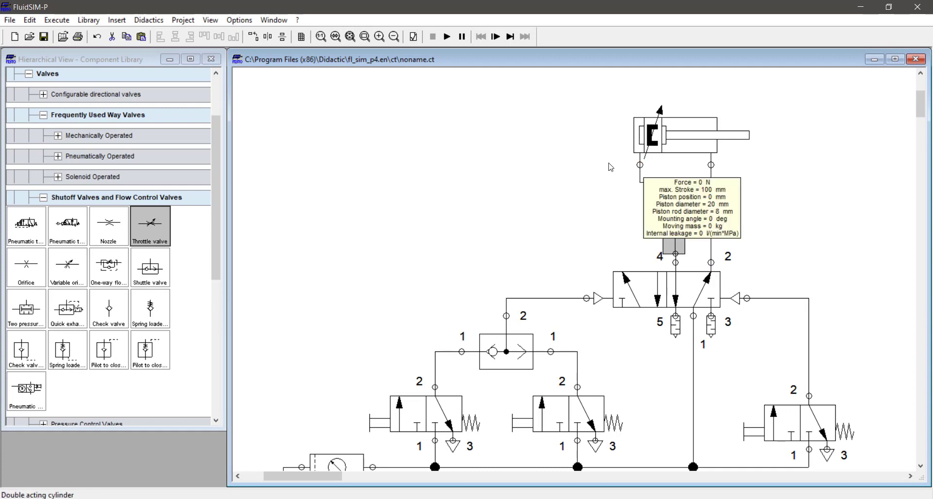
click(620, 181)
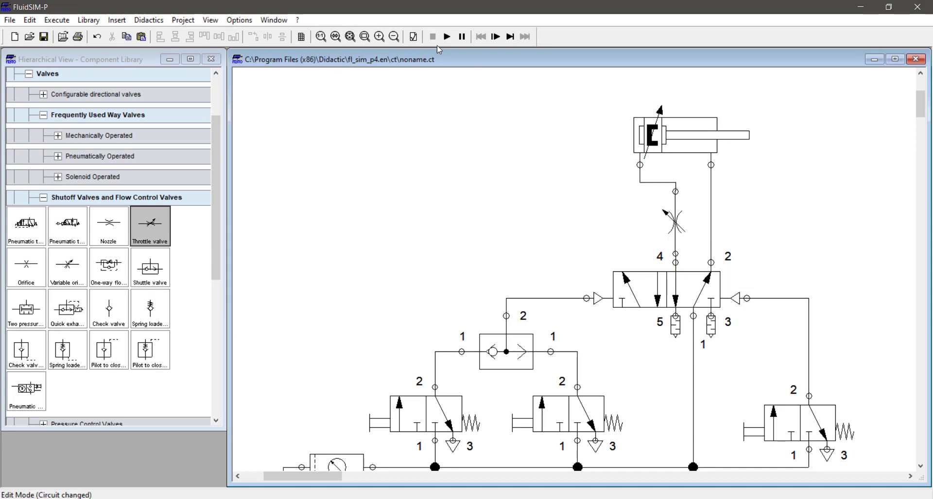
- Reduce the throttle valve's opening level to a value near the low end of its range
double_click(675, 220)
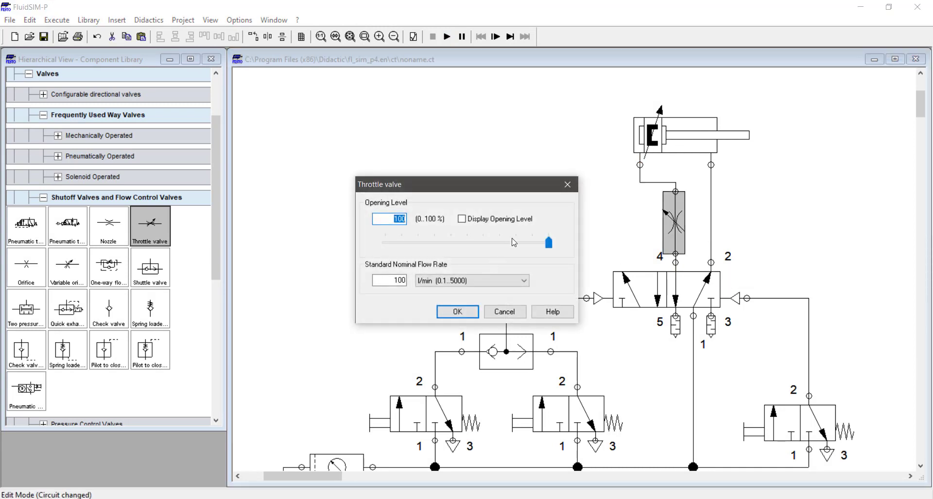
click(451, 242)
drag(451, 246, 396, 246)
click(465, 311)
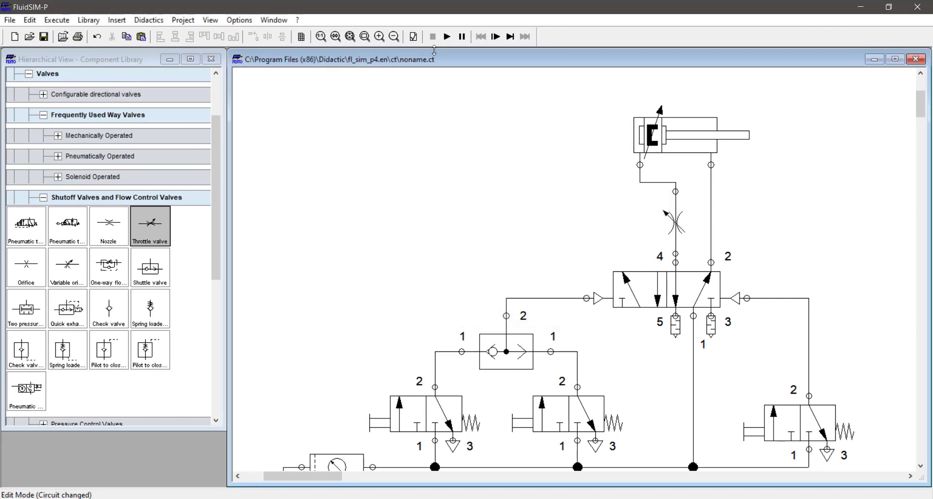
- Simulate the throttled circuit, extending the cylinder with the leftmost pushbutton valve and retracting it with the right one twice, and stop the simulation
click(447, 37)
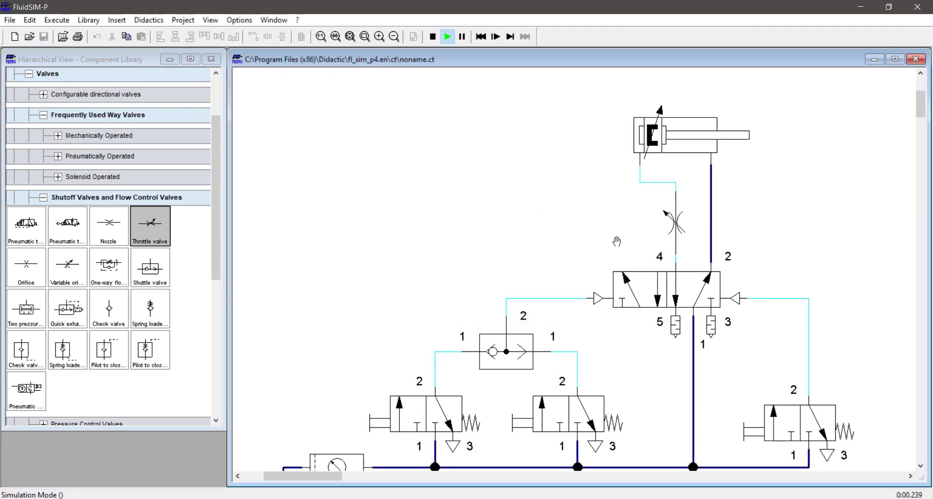
click(453, 413)
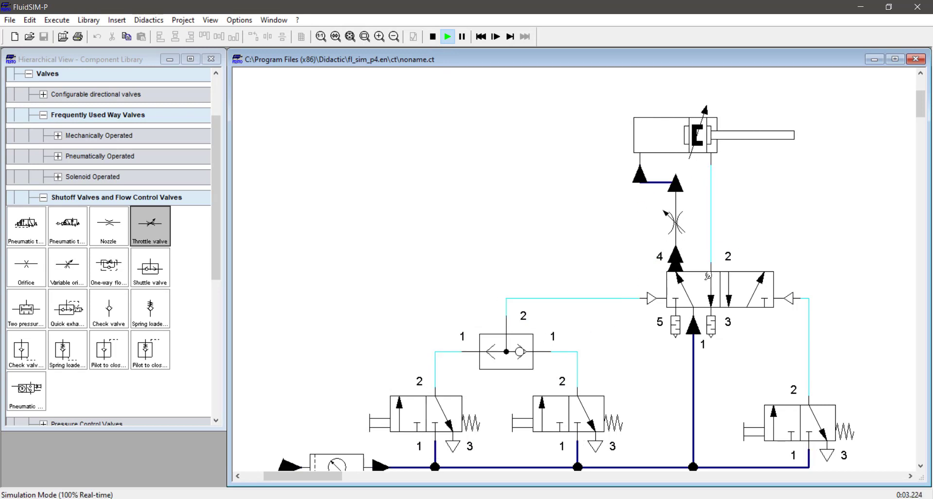
click(771, 412)
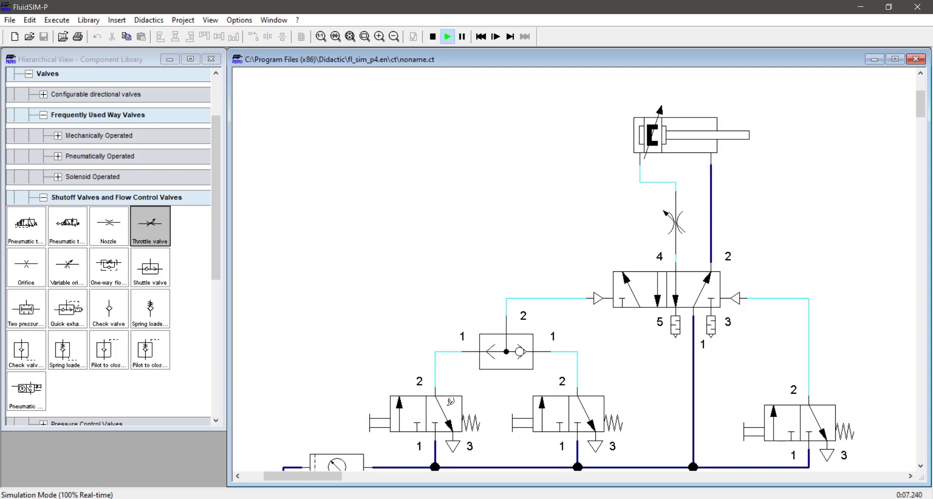
click(451, 402)
click(810, 421)
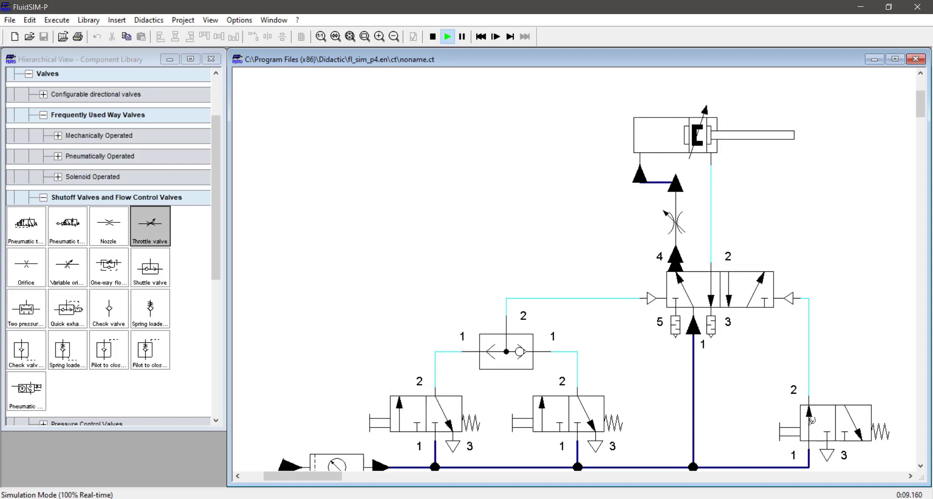
click(432, 37)
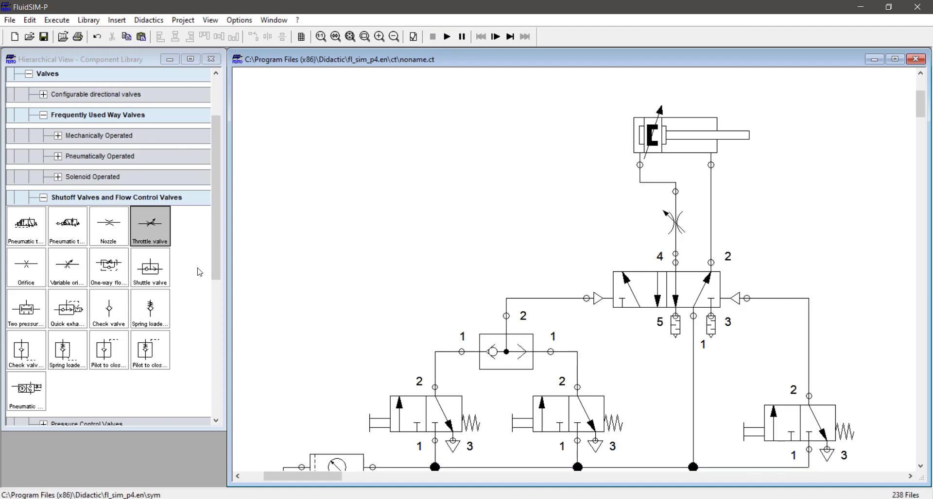
- Add a one-way flow control valve in the free area and delete the throttle valve from the cylinder line
drag(109, 268, 375, 193)
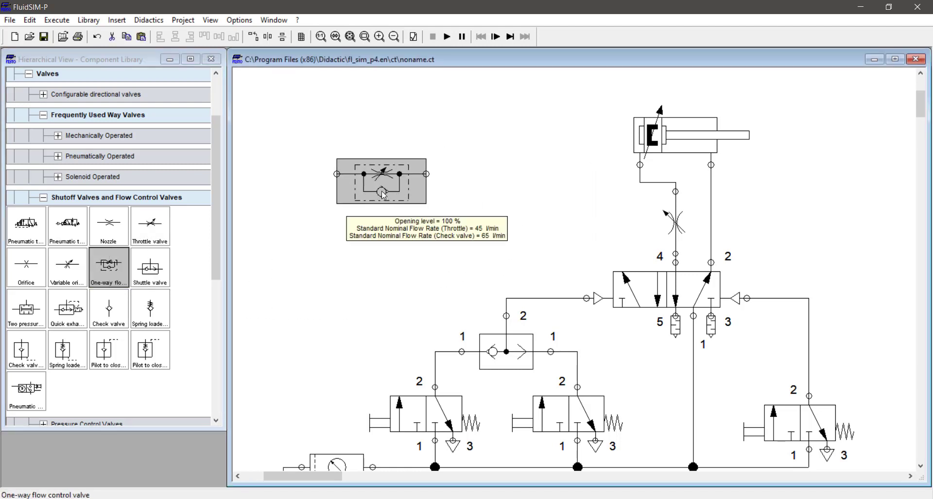
click(680, 214)
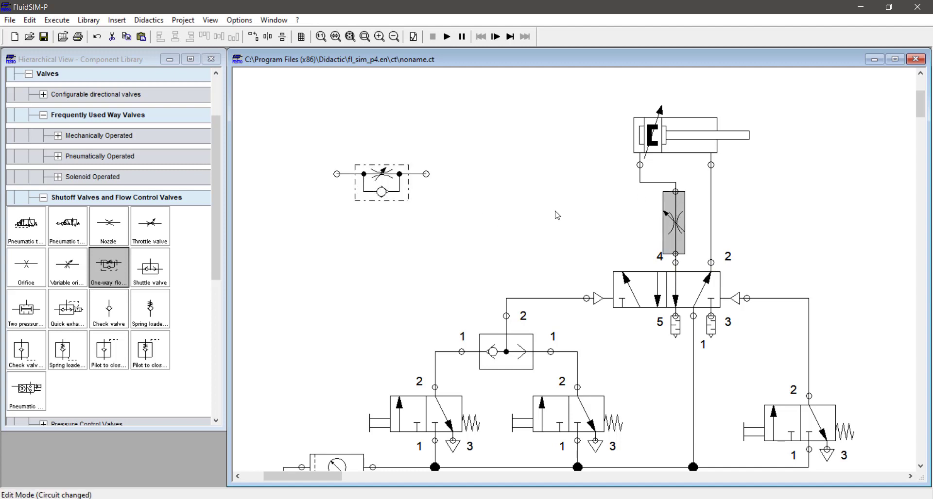
key(Delete)
- Rotate the one-way flow control valve upright, raise the cylinder, and fit the valve between the cylinder's left port and port 4
drag(418, 186, 616, 207)
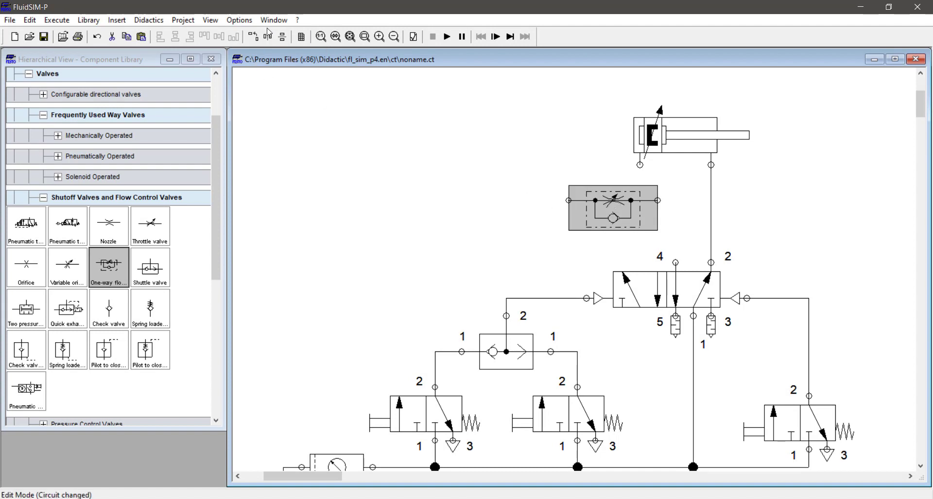
click(254, 36)
click(669, 139)
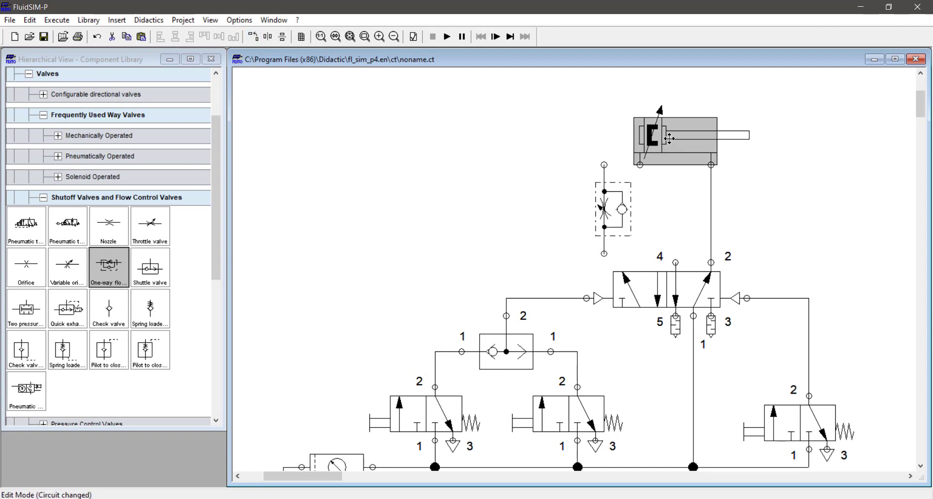
drag(669, 139, 669, 103)
drag(609, 200, 643, 173)
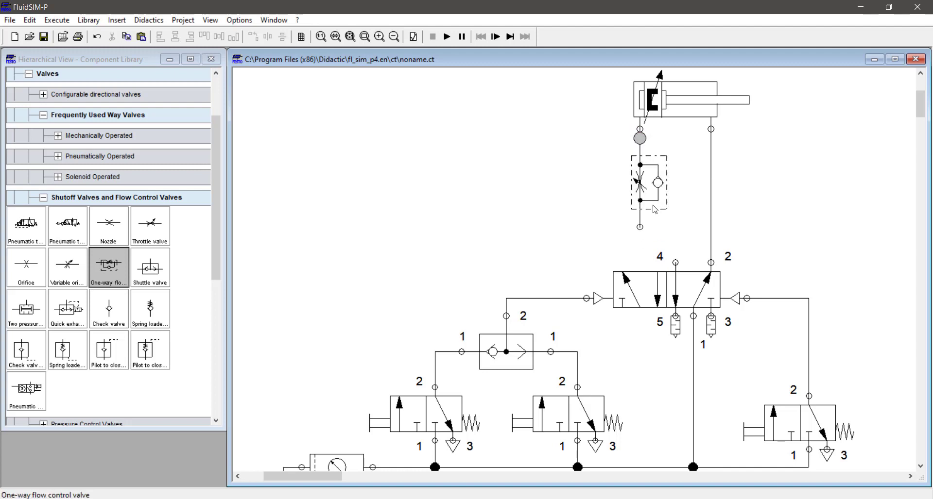
mouse_move(658, 189)
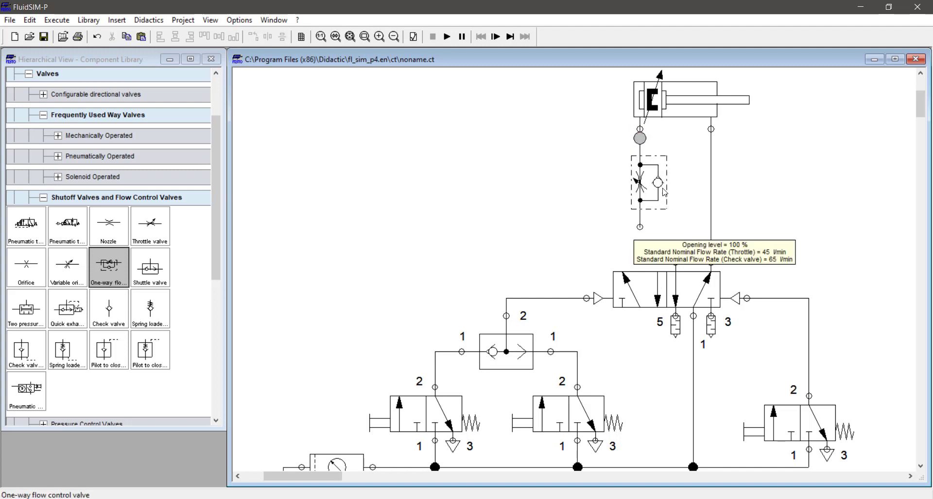
- Set the one-way flow control valve's opening level to 1.83 %
double_click(641, 211)
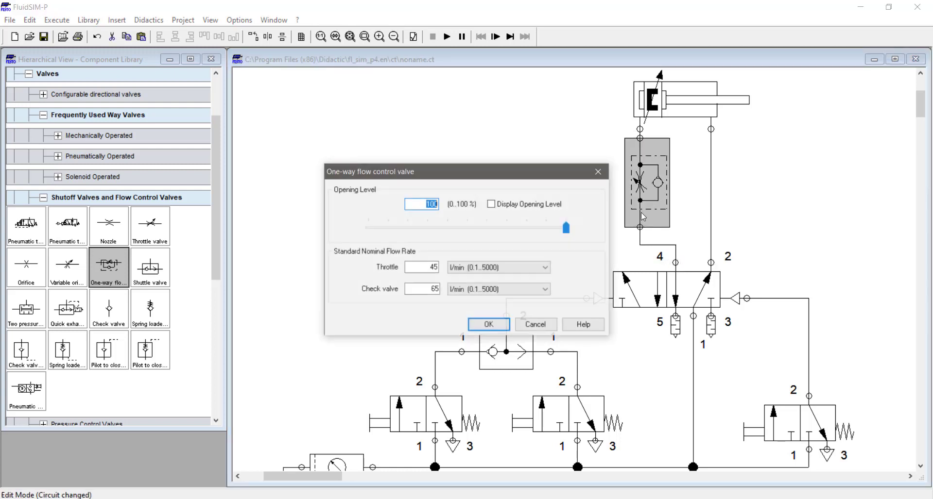
drag(393, 229, 372, 232)
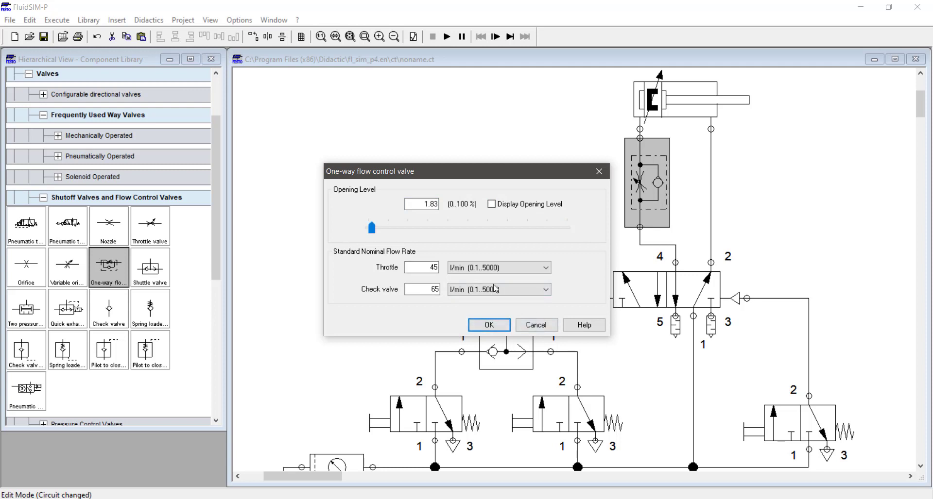
click(488, 325)
- Simulate the circuit, extending the cylinder with the leftmost pushbutton valve, retracting it with the rightmost one and extending it again, and stop the simulation
click(447, 37)
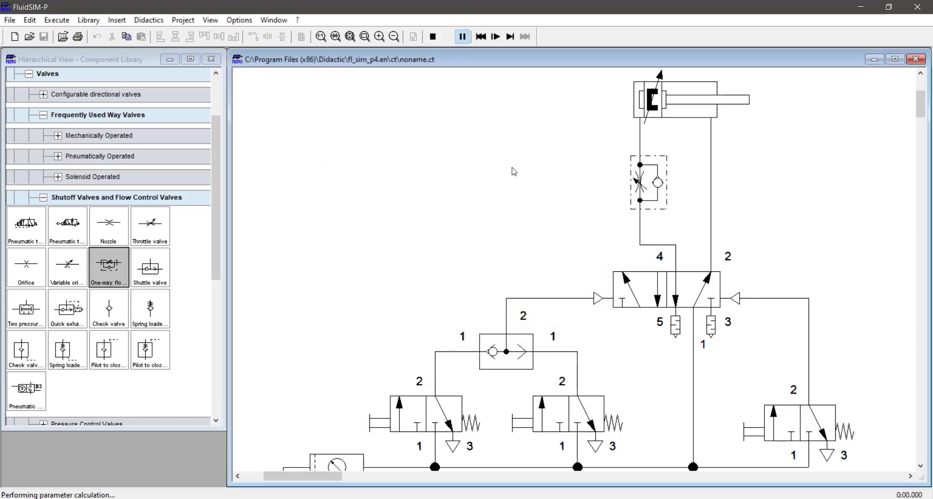
click(421, 418)
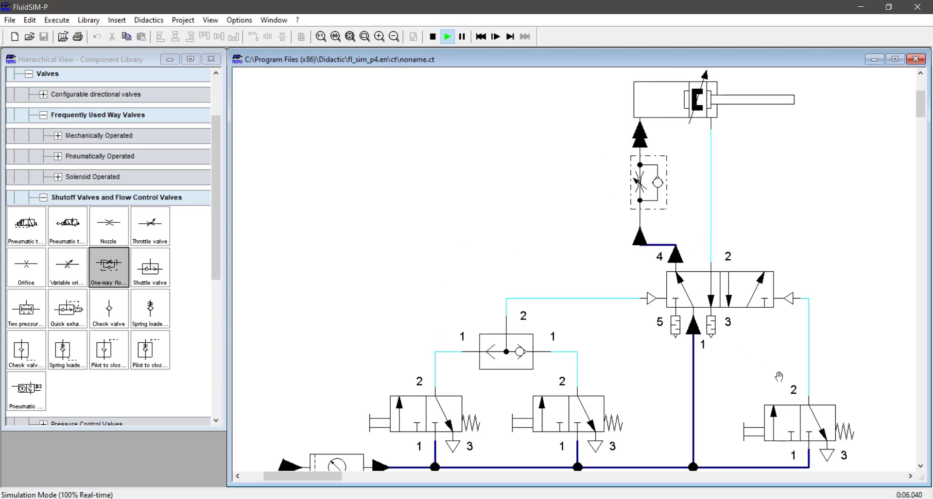
click(791, 417)
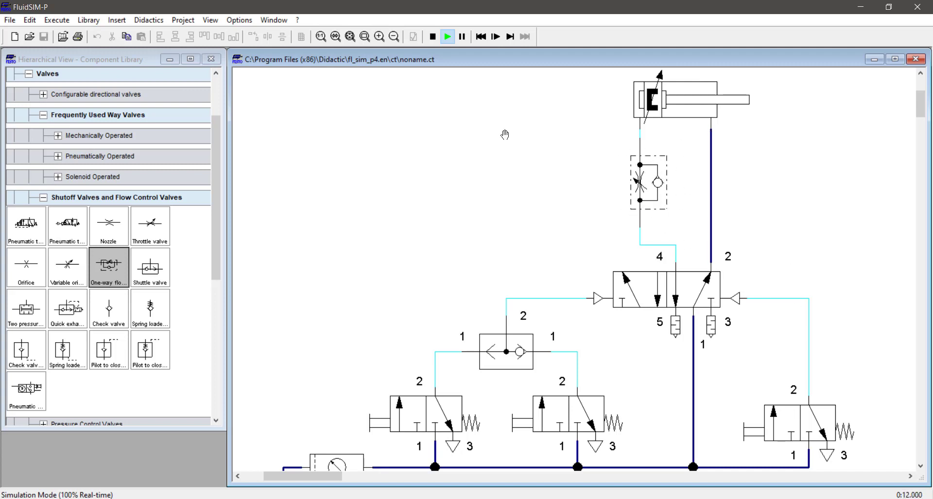
click(428, 411)
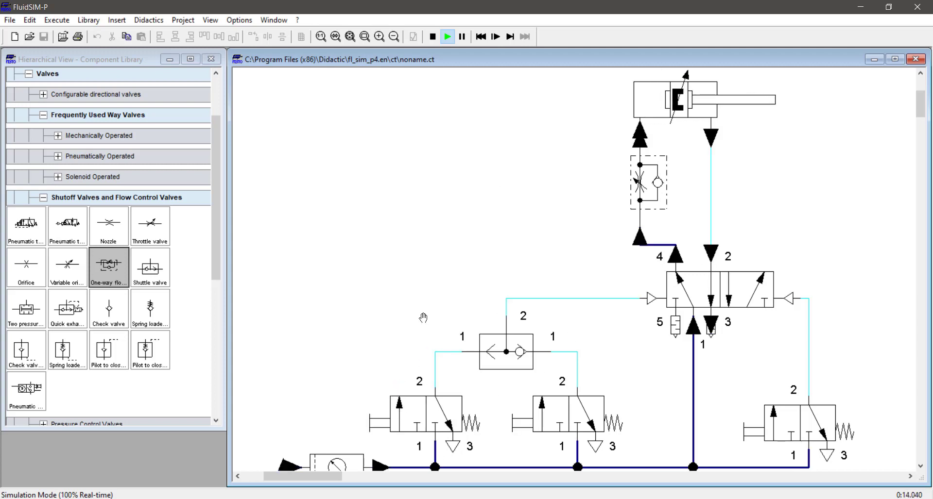
click(432, 37)
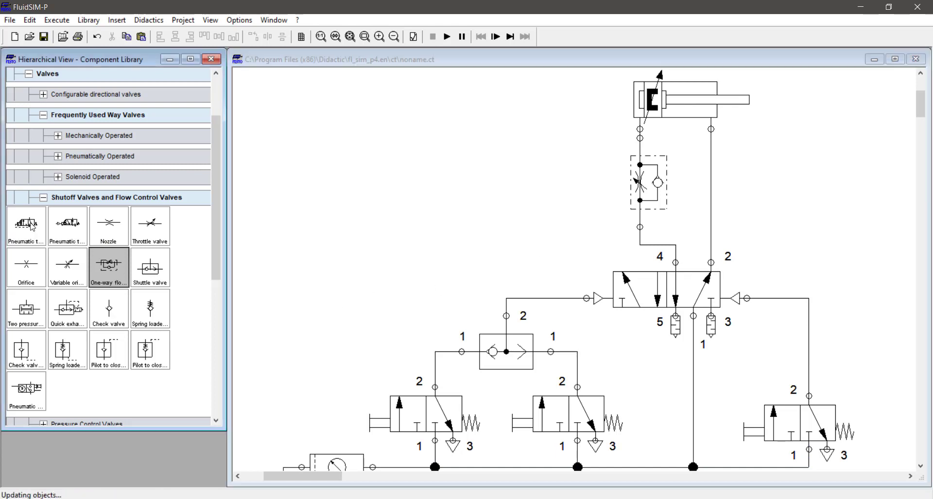
- Place the two types of pneumatic timer in the free area beside the cylinder and align them one above the other
drag(30, 229, 342, 152)
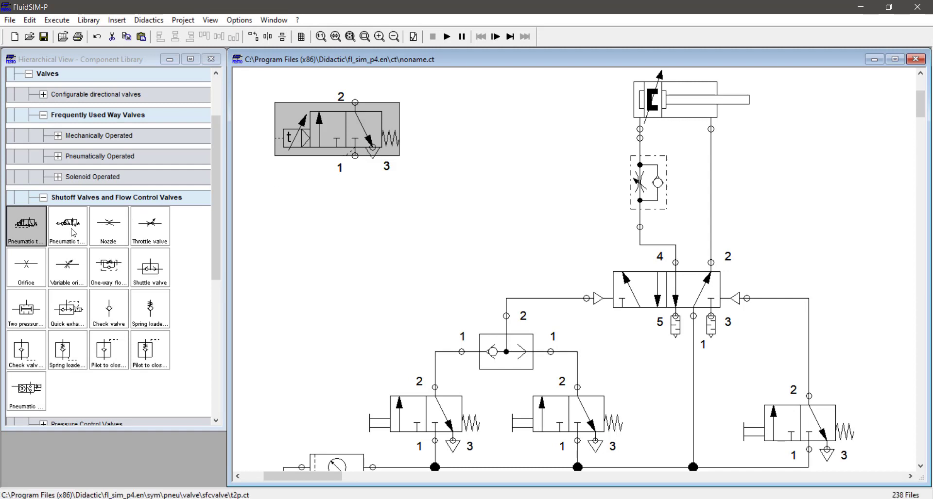
drag(85, 232, 350, 228)
drag(369, 126, 387, 126)
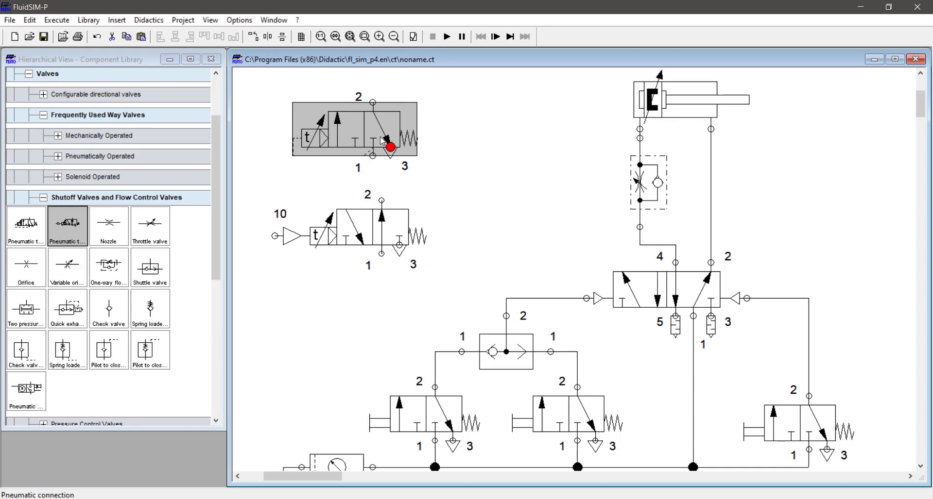
drag(381, 137, 407, 146)
drag(333, 231, 356, 250)
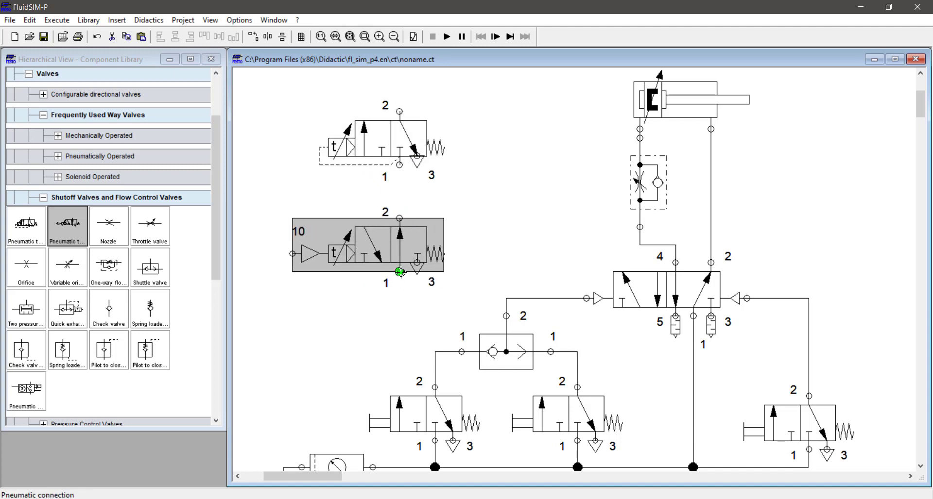
- Examine the delay time, ports and switching positions of the two pneumatic timers
mouse_move(411, 253)
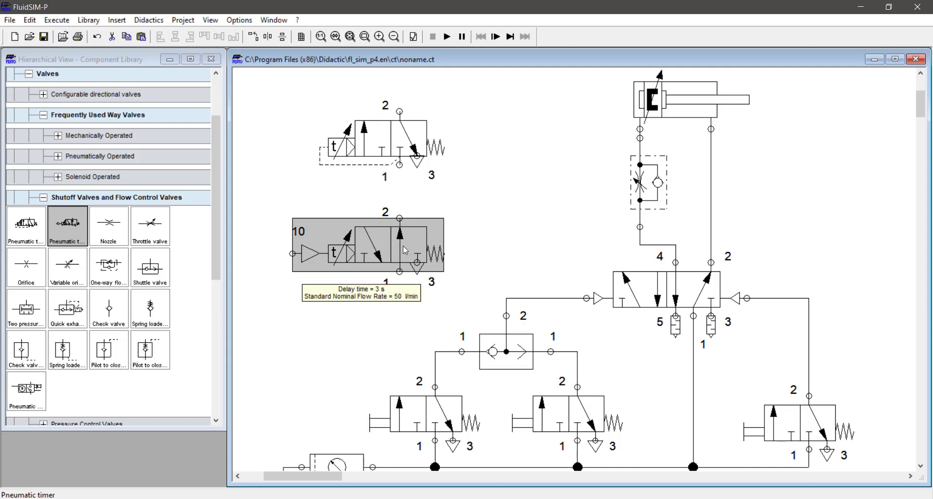
click(287, 260)
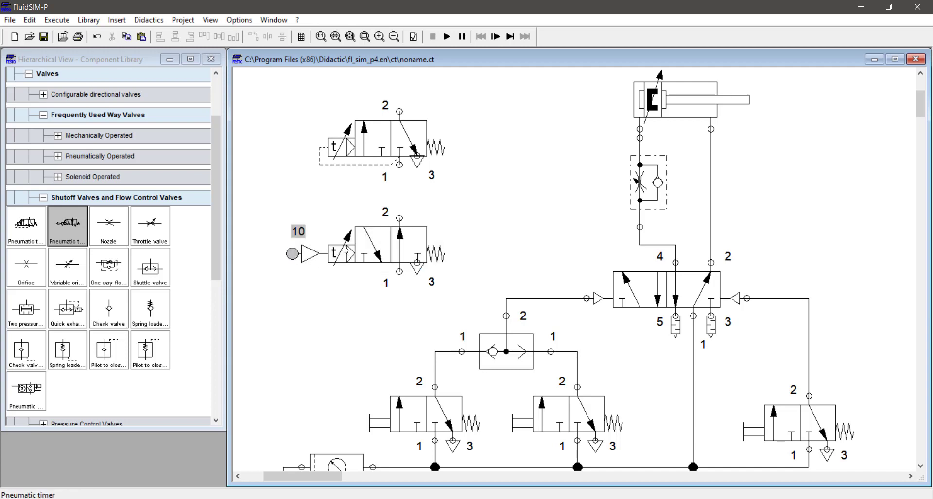
mouse_move(402, 247)
mouse_move(389, 157)
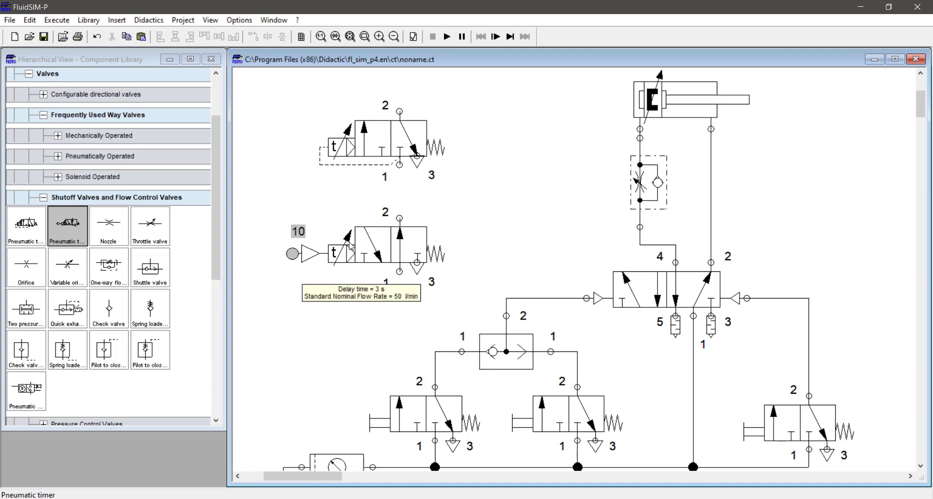
click(371, 141)
mouse_move(371, 137)
mouse_down()
mouse_move(388, 163)
mouse_move(369, 139)
mouse_up()
mouse_move(388, 162)
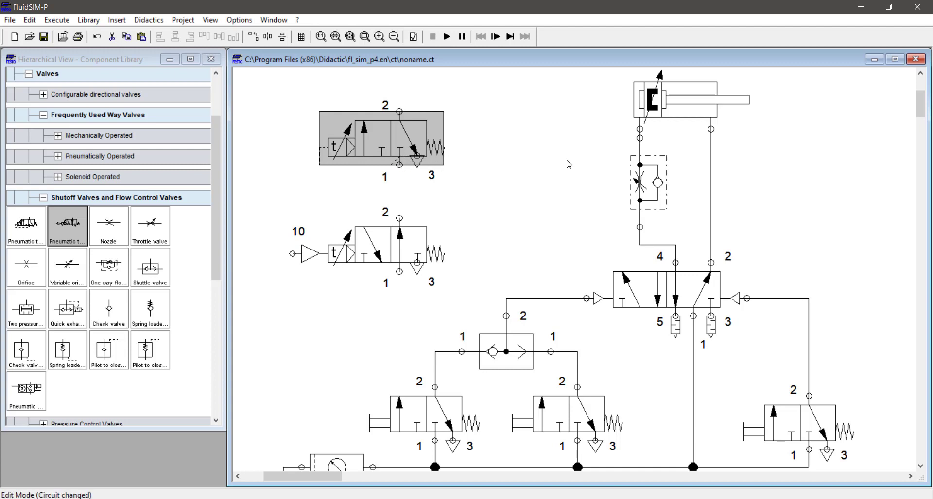
click(399, 165)
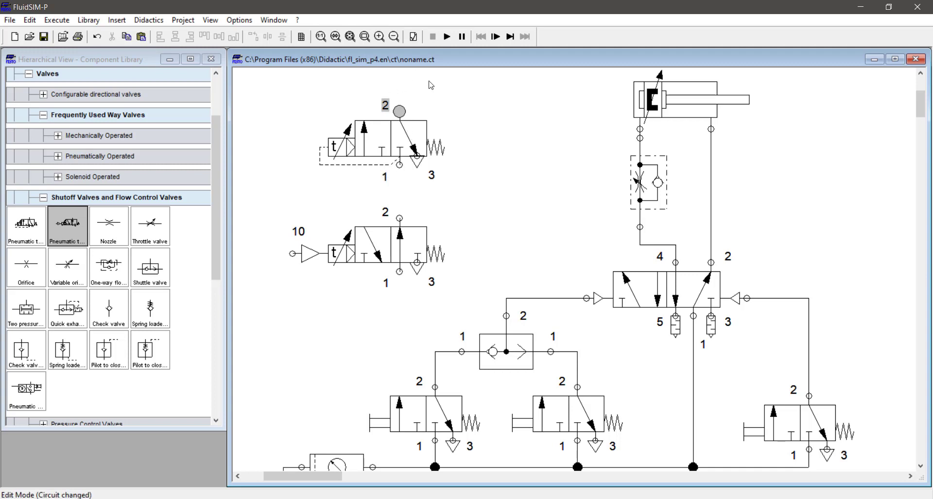
click(385, 246)
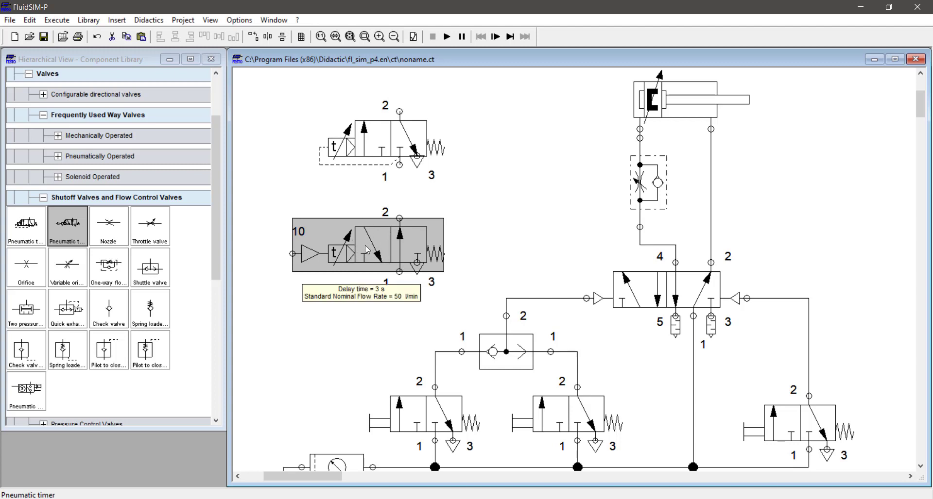
click(382, 161)
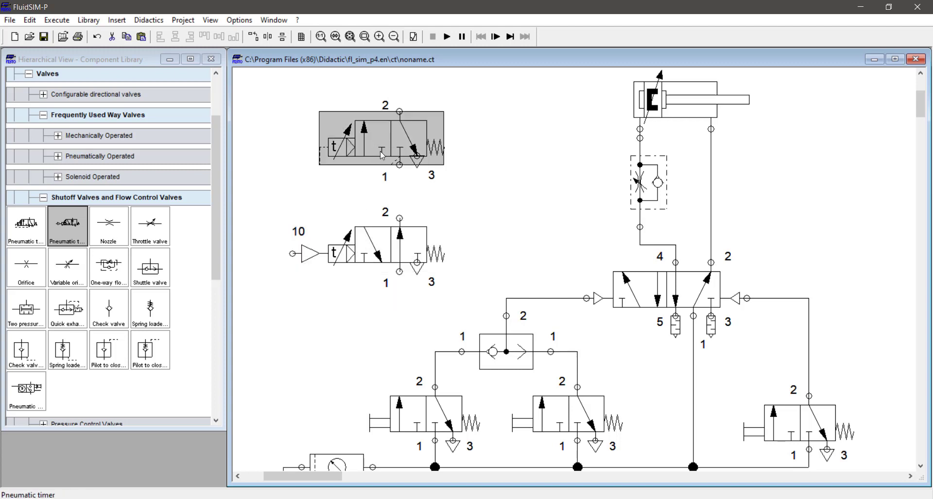
- Delete the lower timer and the right pilot line, and connect the remaining timer between the rightmost pushbutton valve and the right pilot port
click(379, 235)
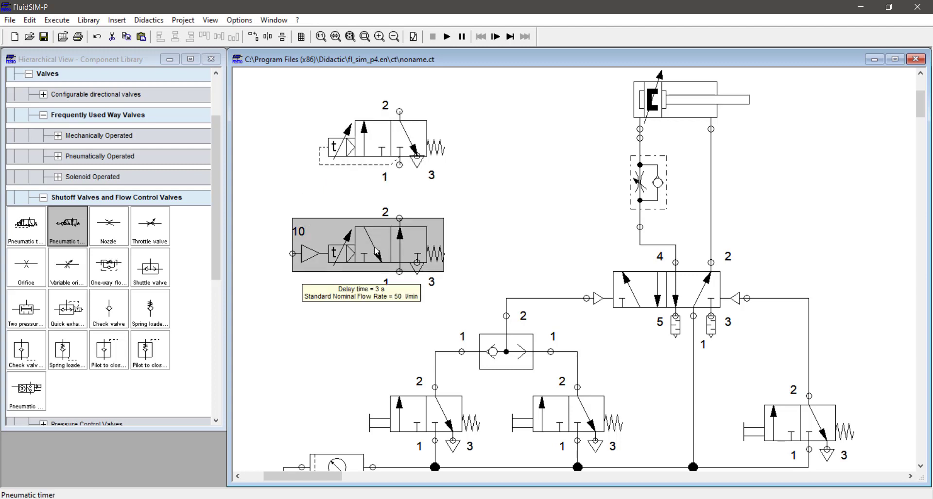
key(Delete)
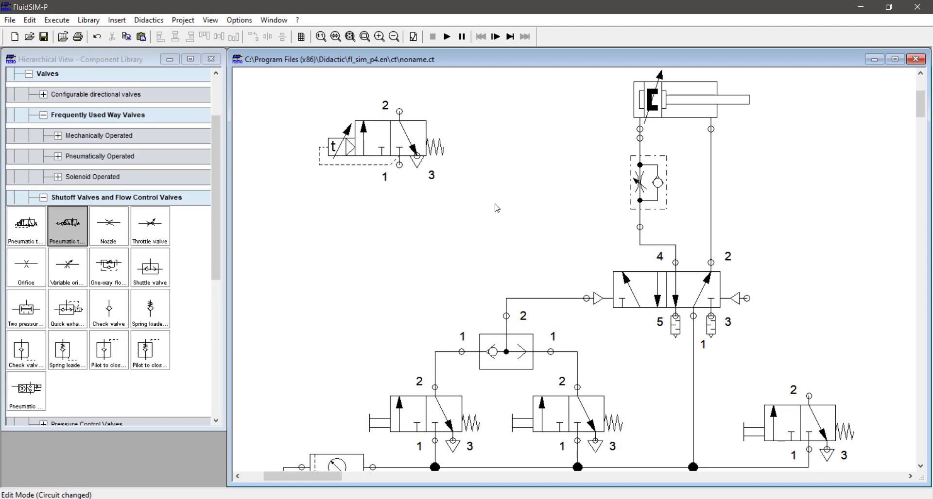
drag(451, 178, 829, 347)
drag(835, 316, 756, 289)
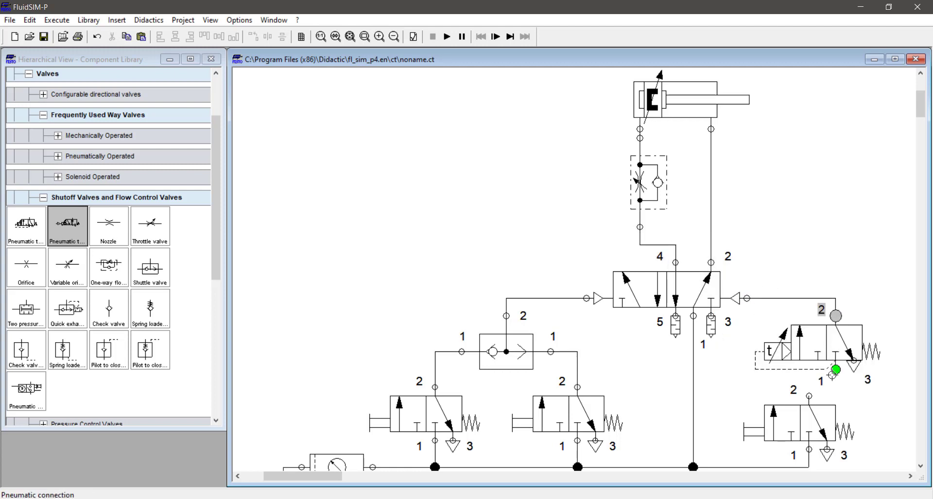
drag(809, 397, 837, 376)
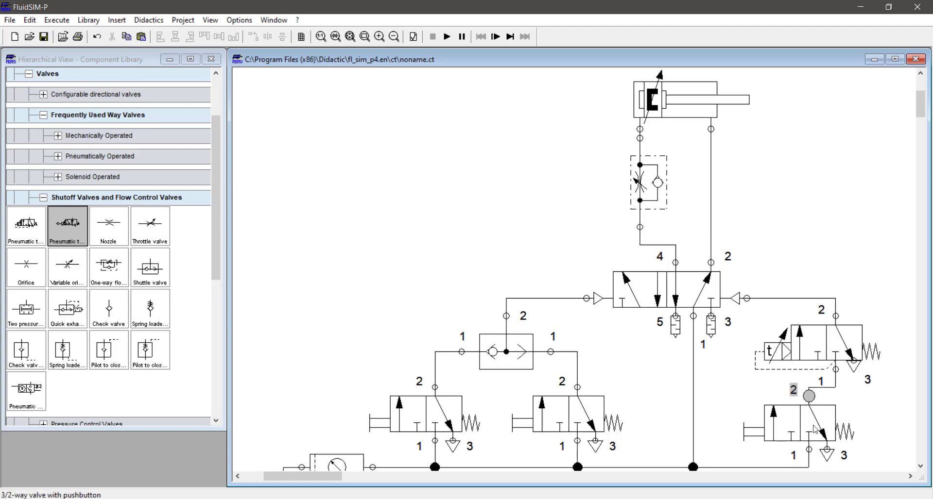
- Shift the rightmost pushbutton valve directly beneath the timer and straighten its supply line to port 1
click(820, 419)
key(Right)
key(Right)
key(Right)
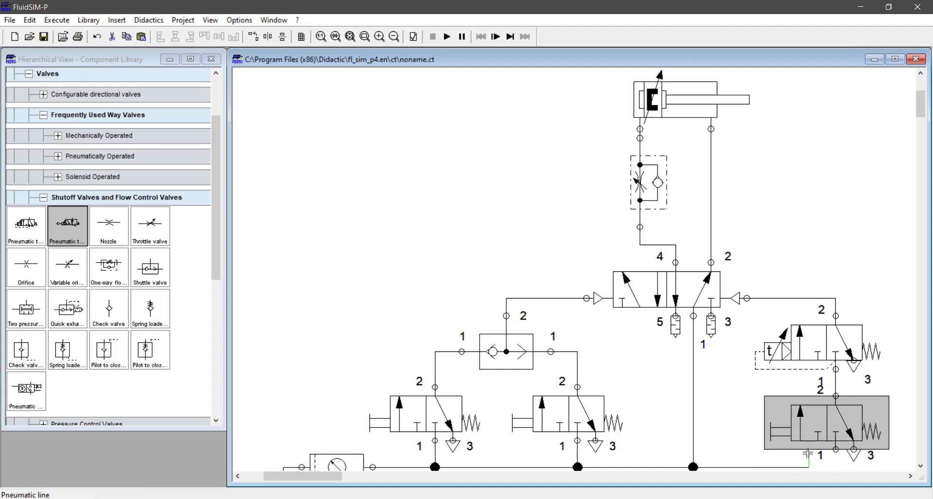
drag(809, 456, 835, 456)
- Replace the manual pushbutton actuation of the valve beneath the timer with mechanical roller actuation
click(804, 427)
double_click(804, 429)
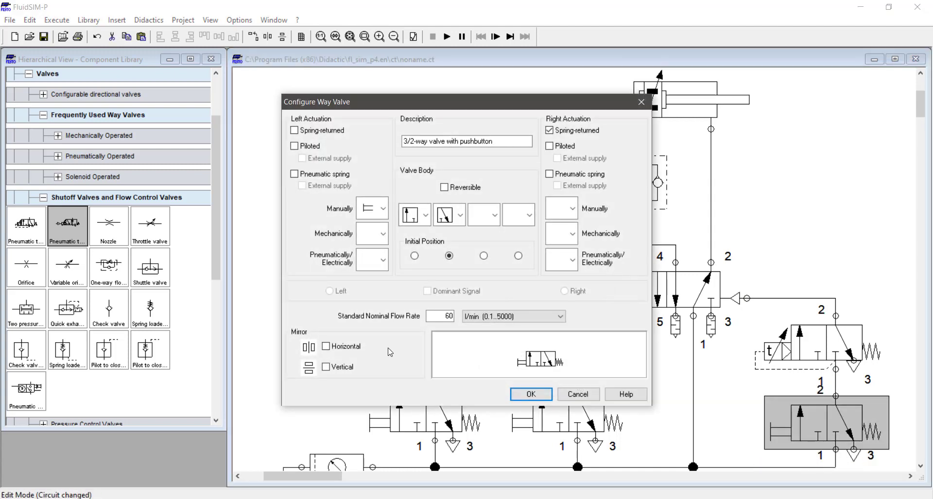
click(372, 209)
click(371, 230)
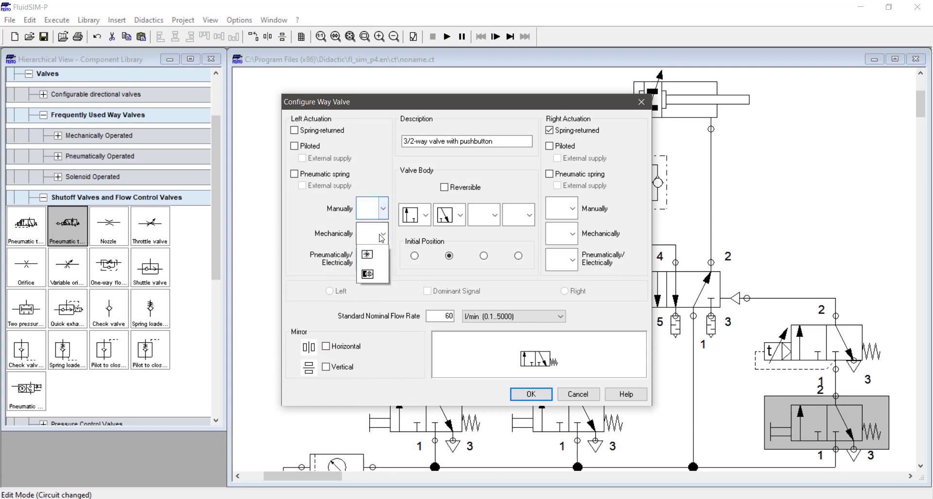
click(374, 234)
click(530, 393)
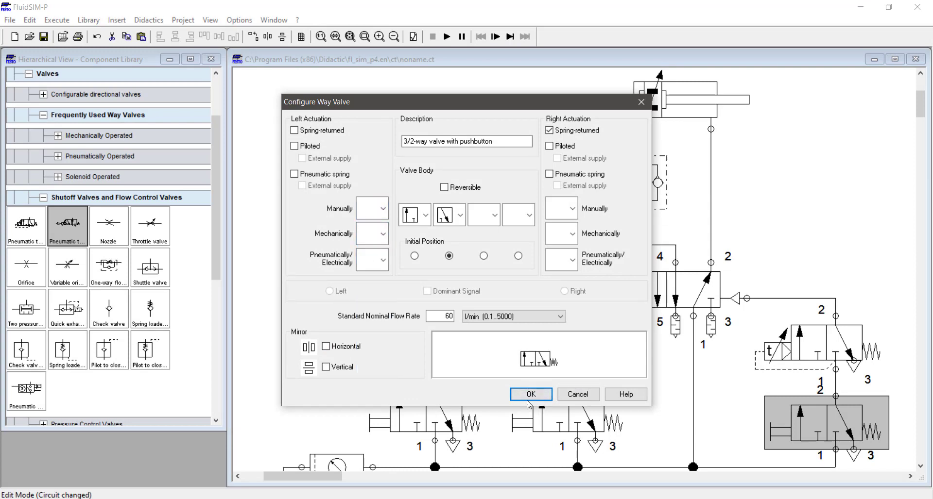
click(382, 235)
click(373, 293)
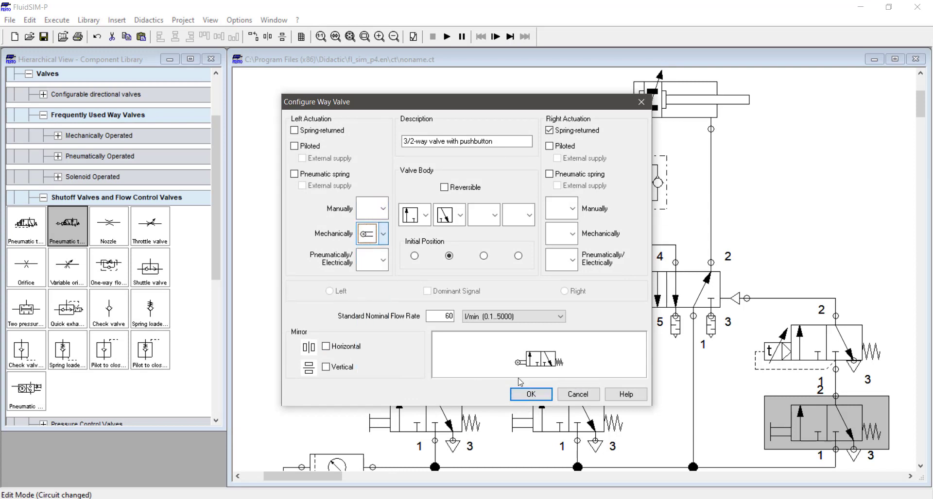
click(524, 392)
- Add the actuating label af to the cylinder with begin and end positions of 10 mm
double_click(669, 113)
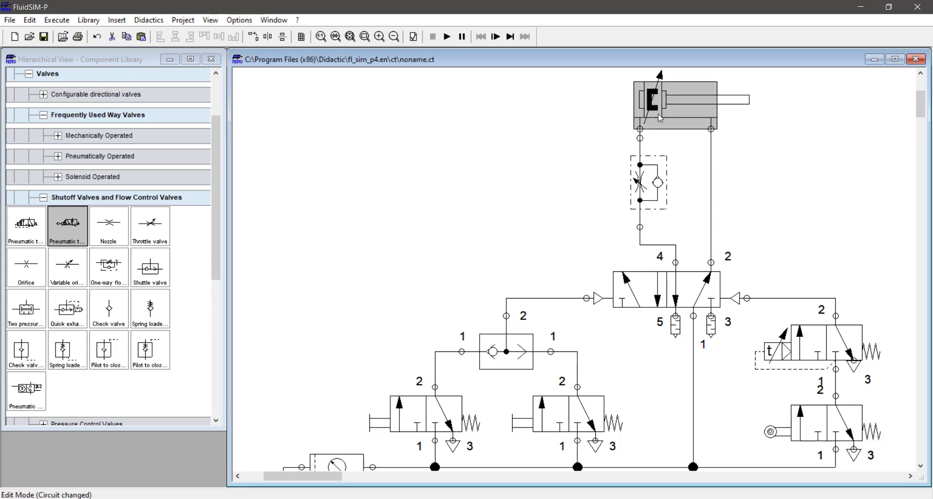
click(539, 138)
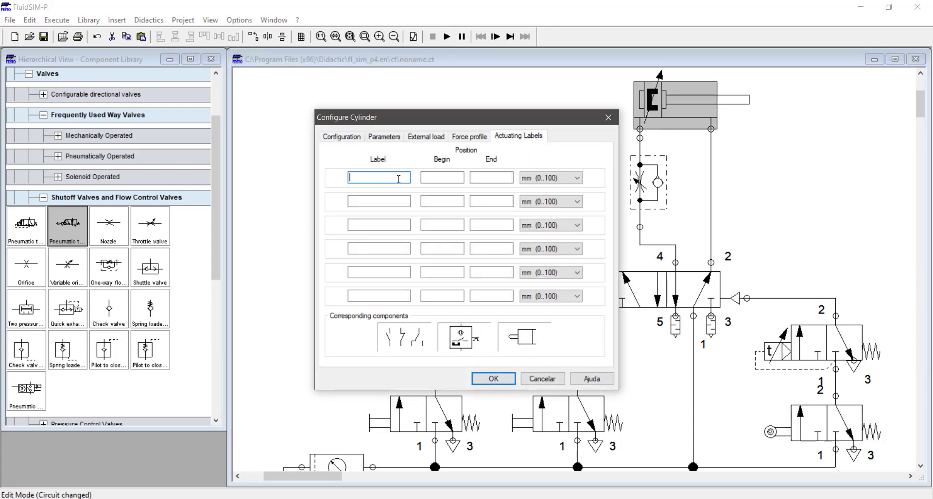
text(af)
drag(481, 178, 583, 179)
double_click(458, 178)
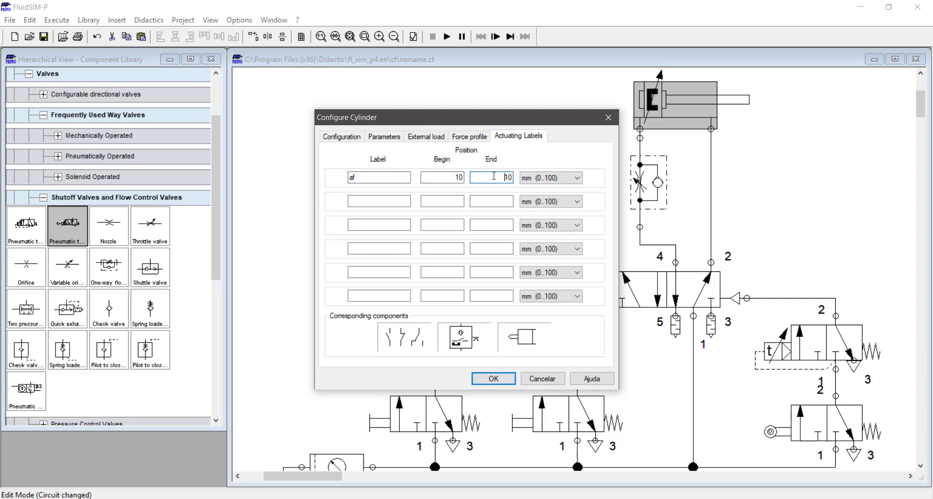
key(Return)
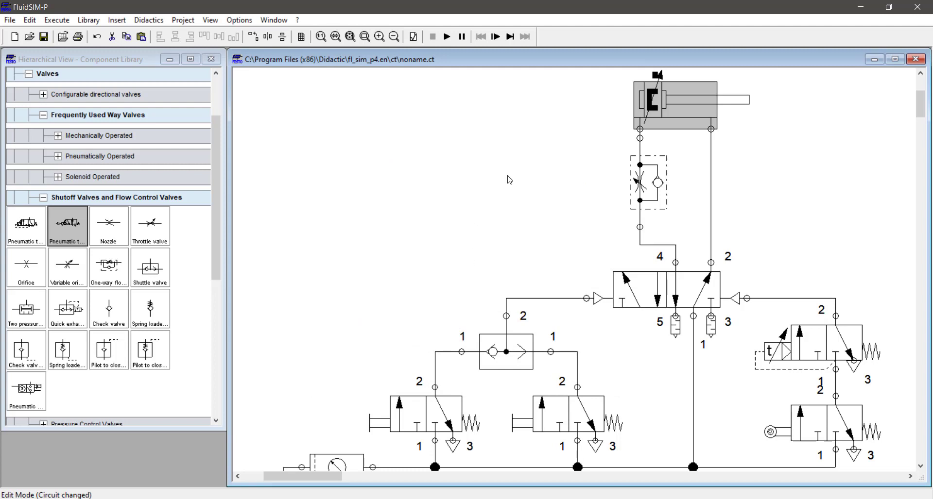
- Set the AF label's position on the cylinder's distance rule to begin at 90 mm and end at 100 mm
click(509, 179)
scroll(580, 195, up, 3)
click(660, 163)
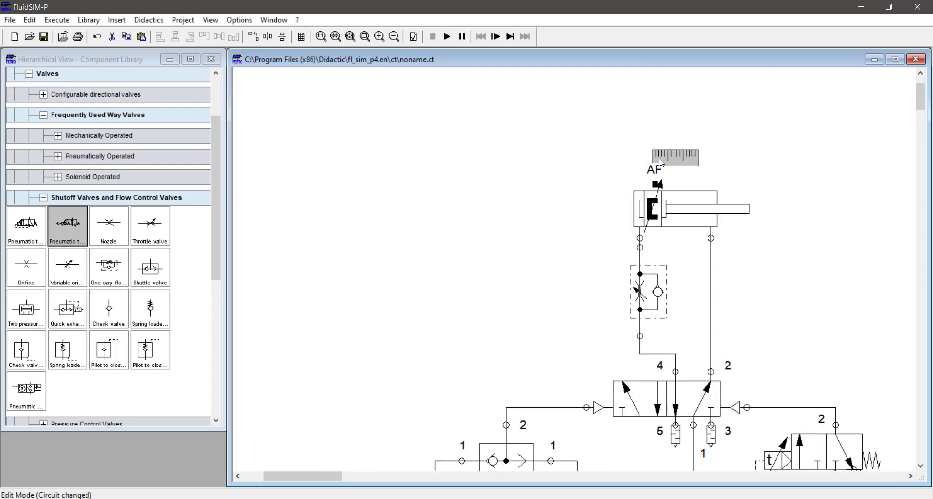
double_click(660, 163)
key(Tab)
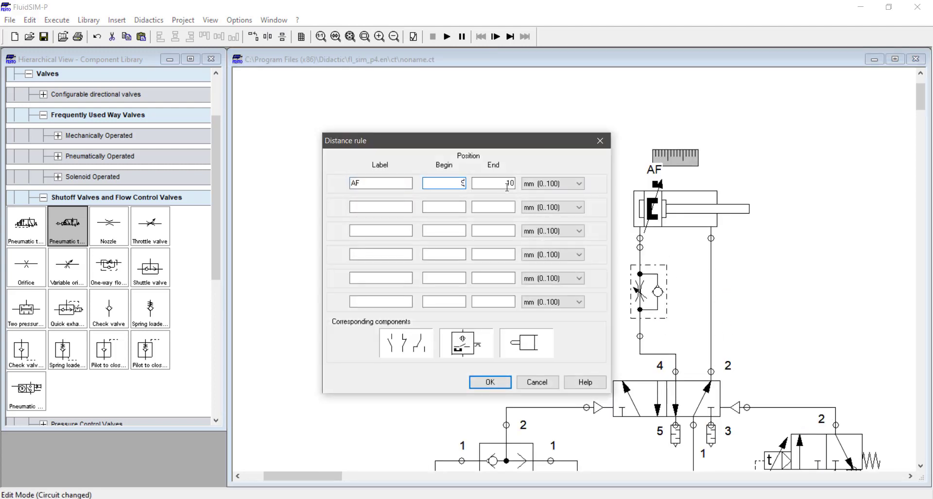
text(90)
key(Tab)
text(10)
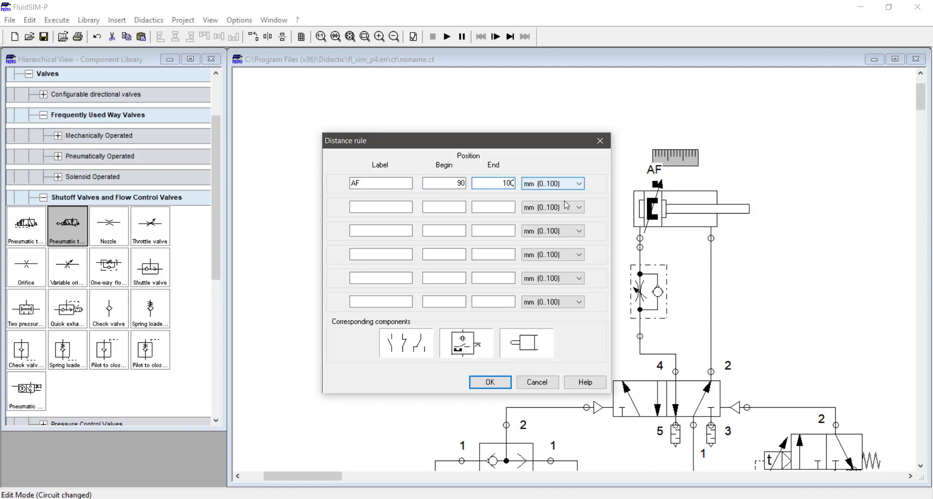
key(Return)
- Maximize the circuit window and assign the label af to the roller valve's mechanical connection
double_click(366, 61)
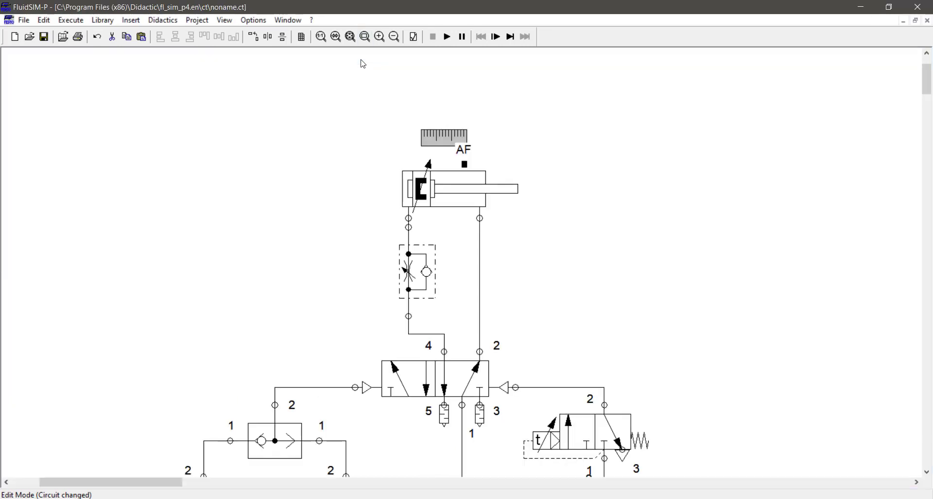
double_click(440, 400)
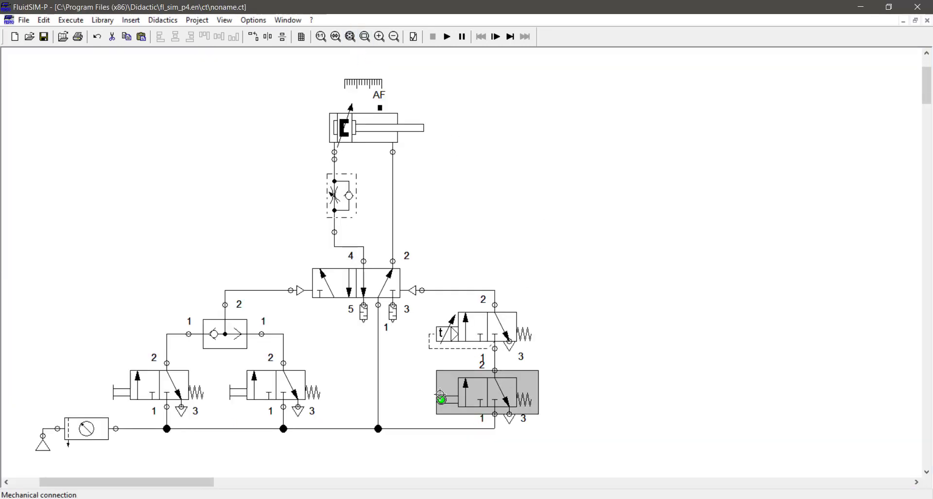
text(af)
click(454, 304)
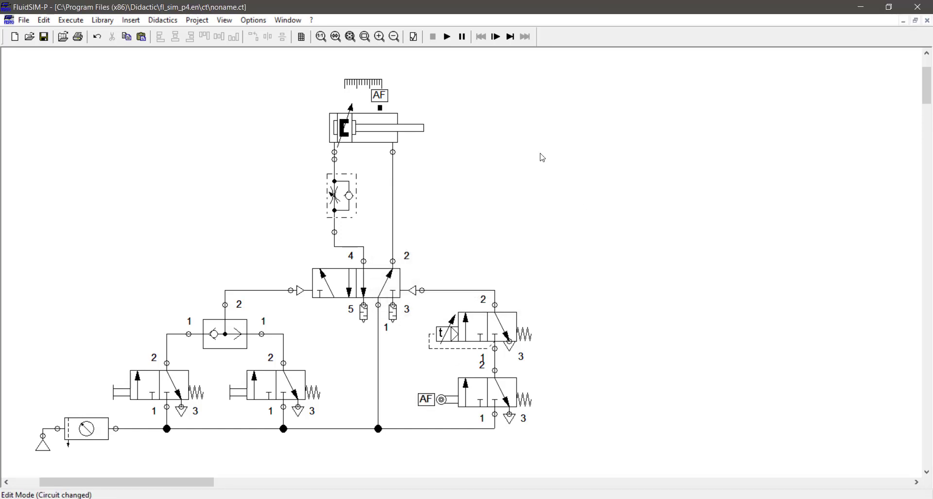
- Simulate the circuit using the second pushbutton valve to trigger the cylinder, and stop the simulation
click(446, 36)
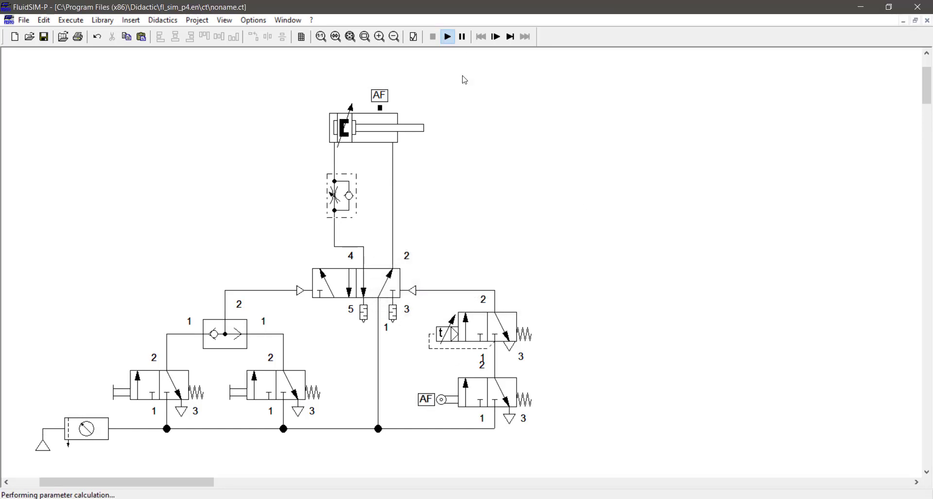
click(290, 400)
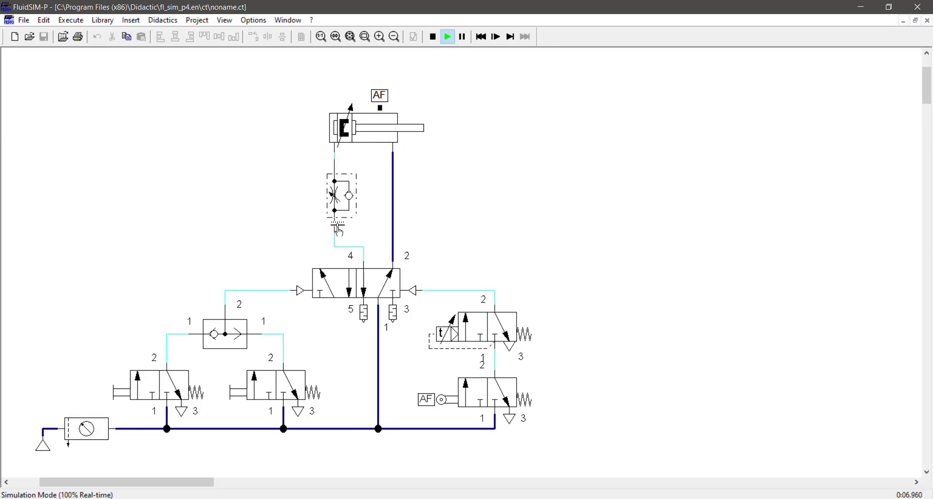
click(431, 37)
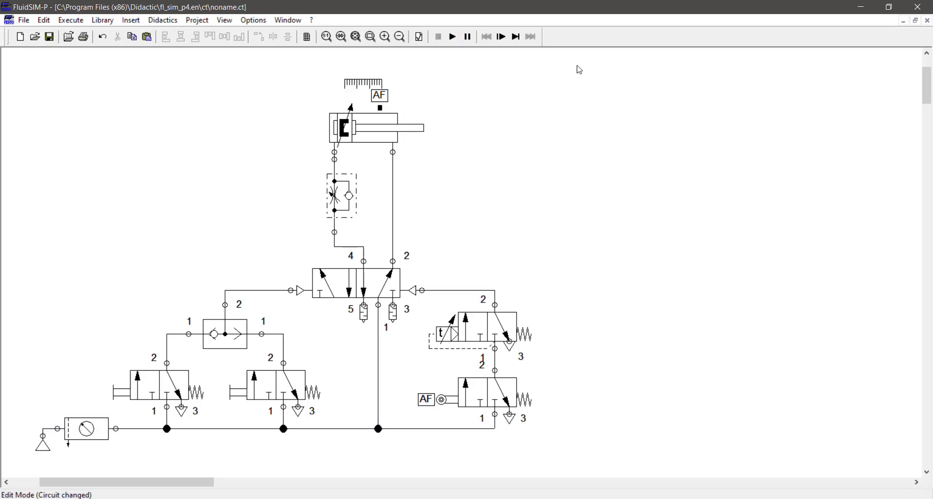
- Place a pneumatic counter from the shutoff and flow control valves beside the timer valve and show the circuit maximized
click(915, 21)
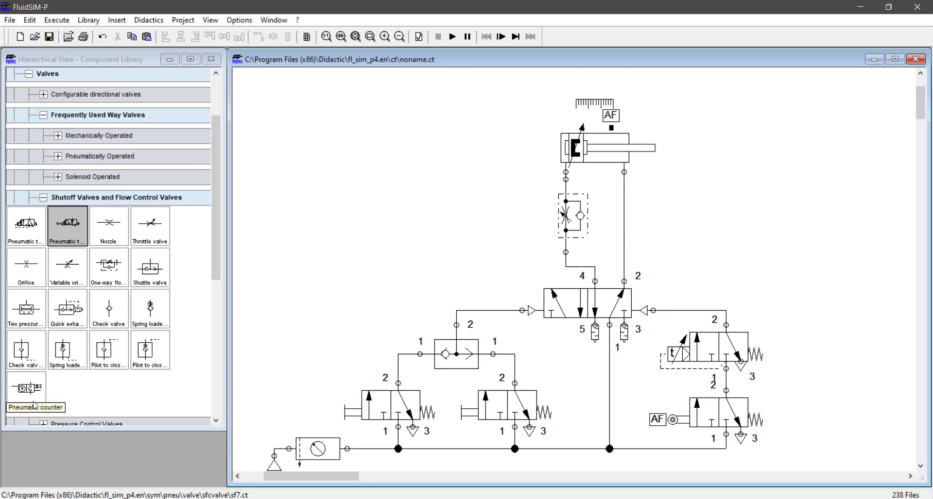
drag(33, 402, 809, 328)
double_click(451, 59)
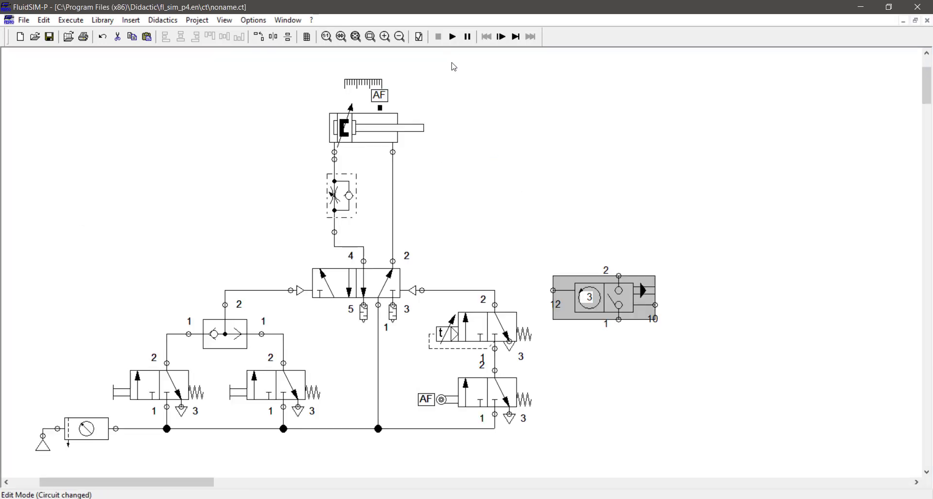
drag(636, 318, 643, 318)
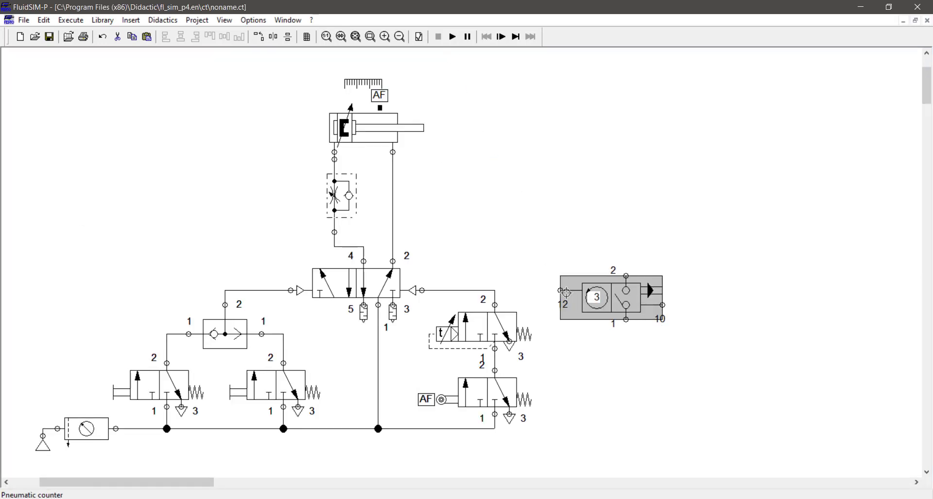
- Connect the counter's port 1 to the main supply line and its port 12 to the timer valve's output line
click(626, 320)
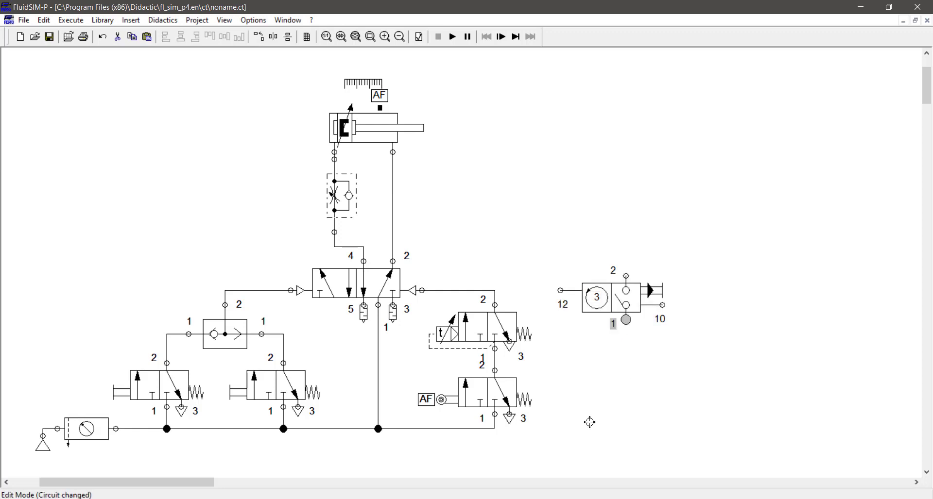
drag(494, 429, 495, 429)
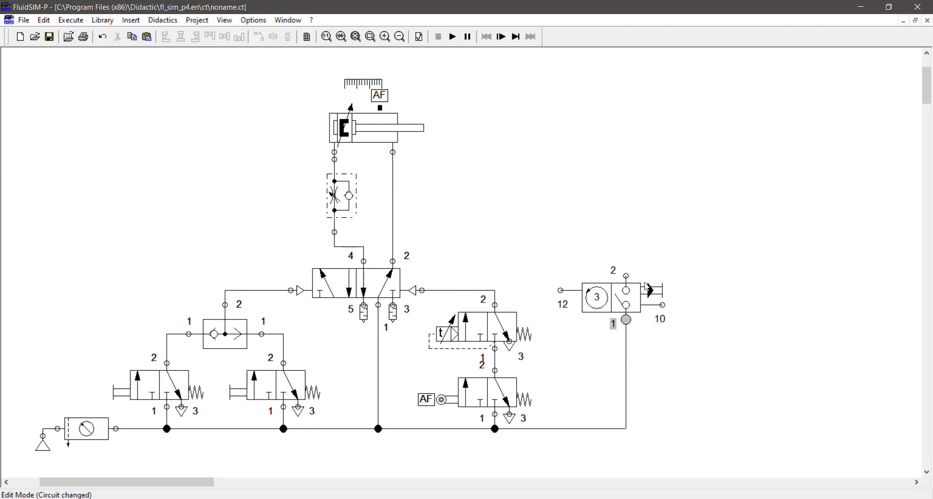
click(564, 290)
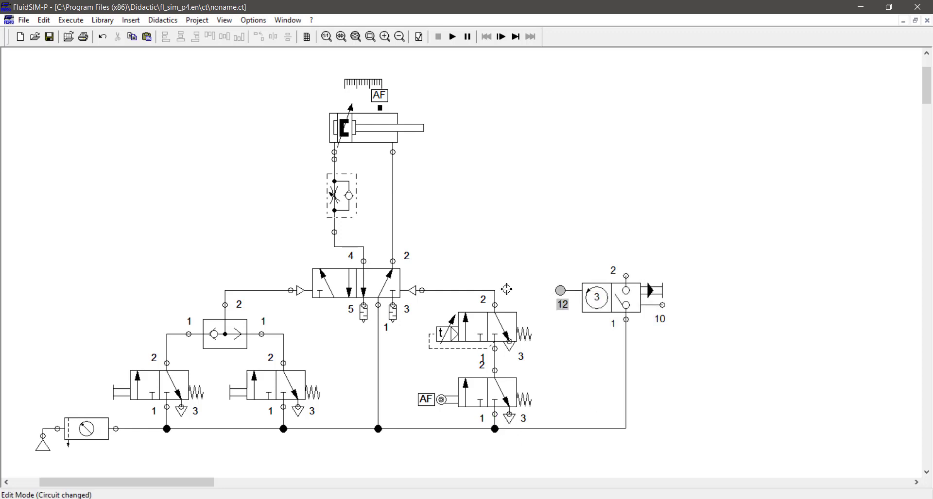
drag(493, 291, 494, 291)
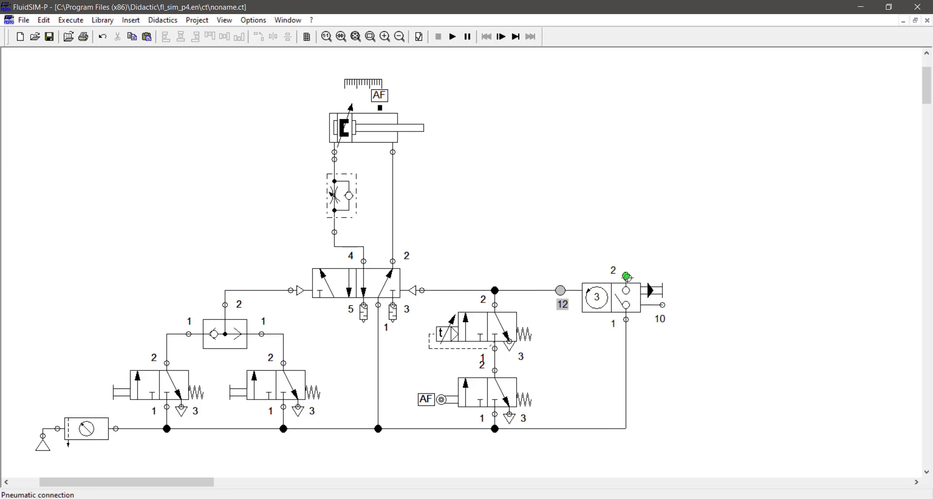
click(626, 277)
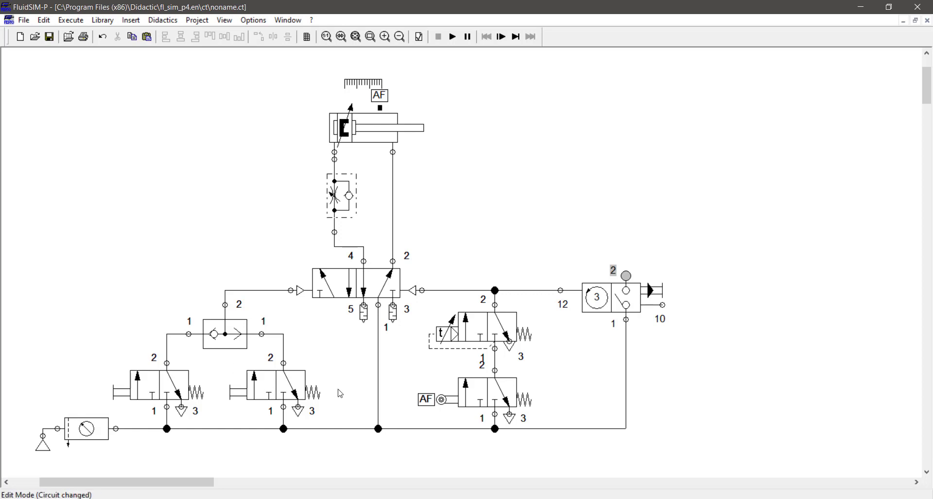
- Add the label ai to the cylinder's distance rule, beginning at 0 mm and ending at 10 mm
double_click(369, 101)
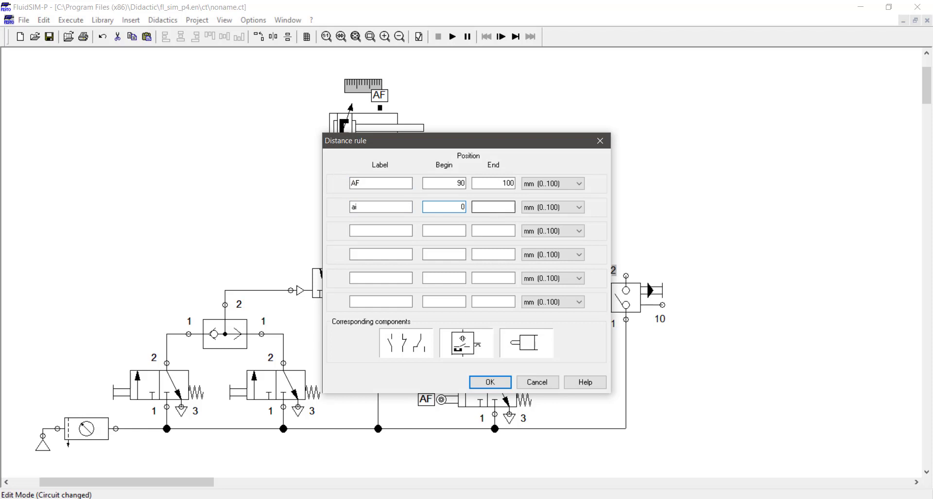
text(0)
text(1)
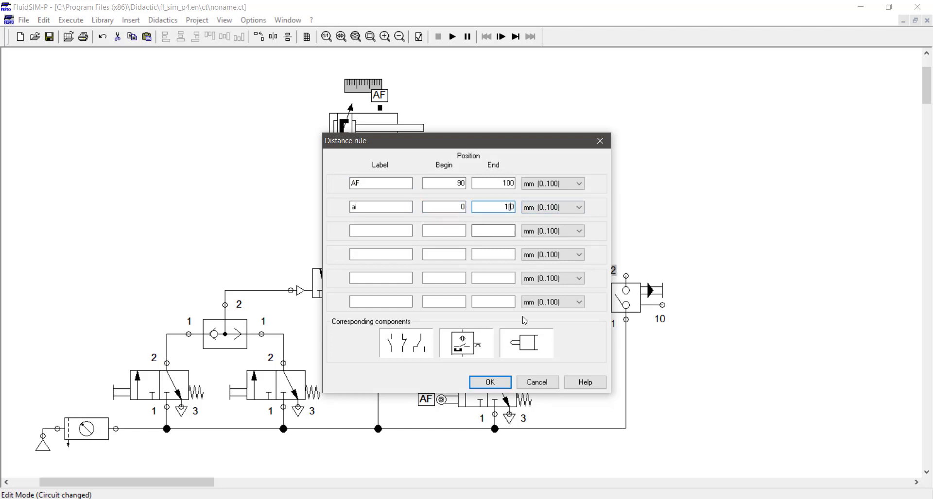
key(Return)
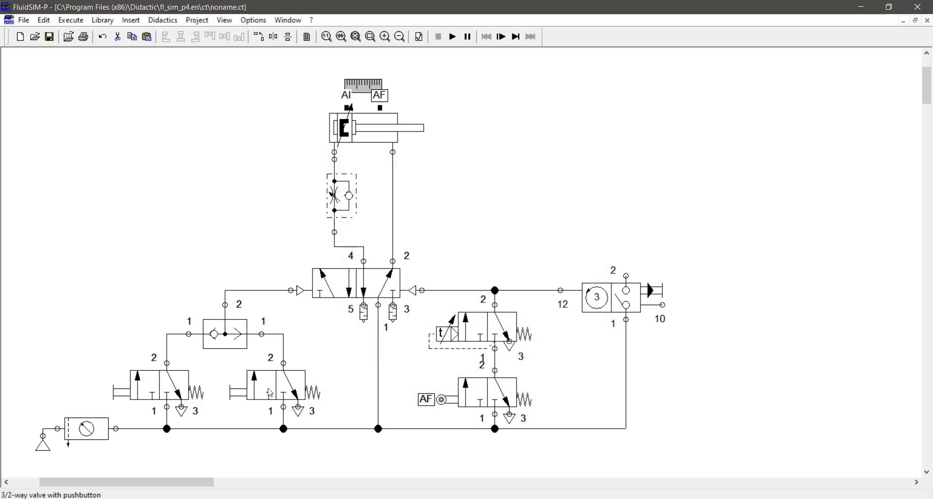
- Replace the manual pushbutton actuation of the second start valve with a mechanical idle-return roller lever
double_click(316, 388)
click(374, 208)
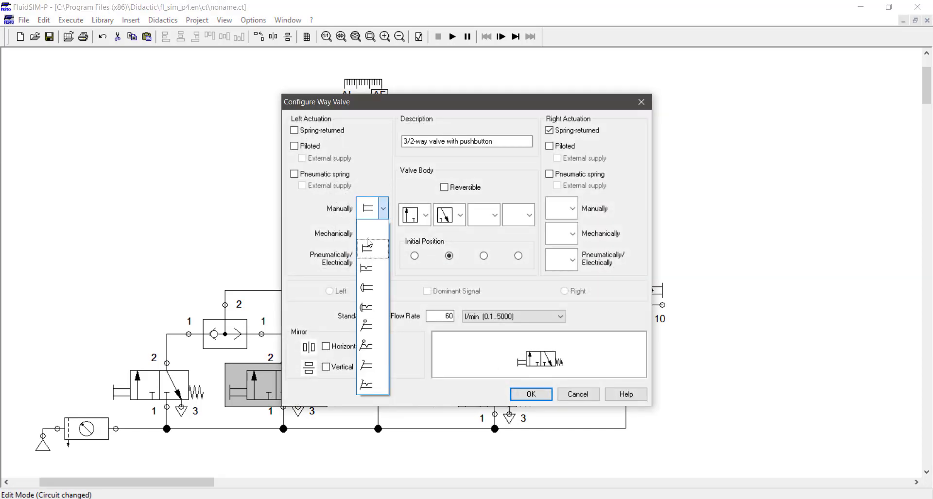
click(371, 244)
click(371, 234)
click(372, 325)
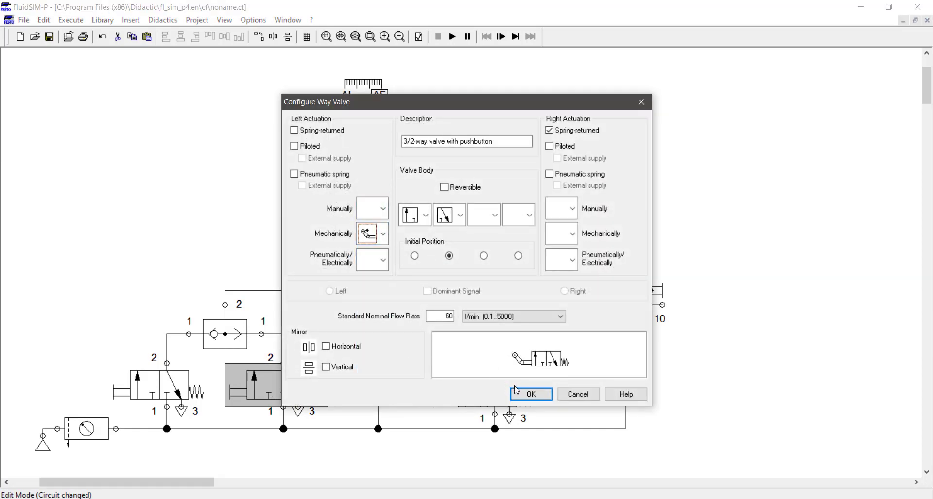
click(530, 394)
- Adjust the AI label's begin and end positions on the cylinder's distance rule
double_click(356, 82)
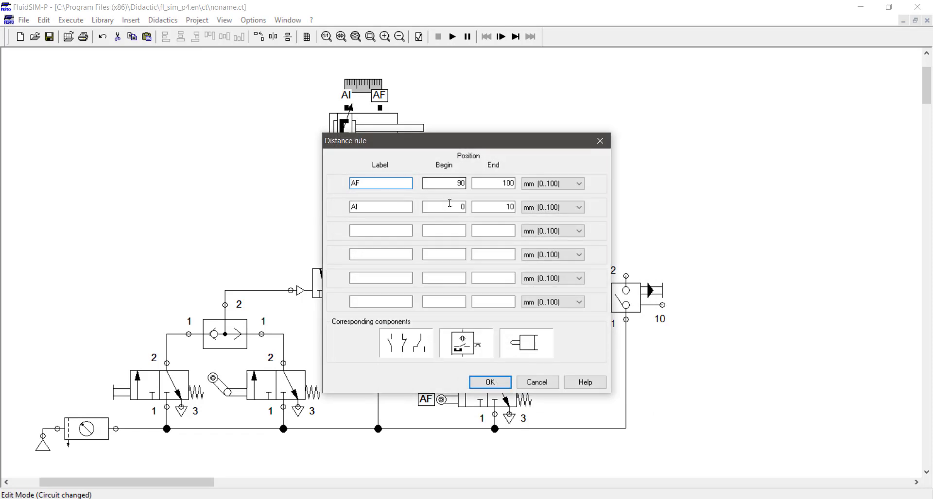
drag(451, 207, 501, 207)
key(Return)
- Assign the label AI to the mechanical connection of the roller lever valve
double_click(215, 380)
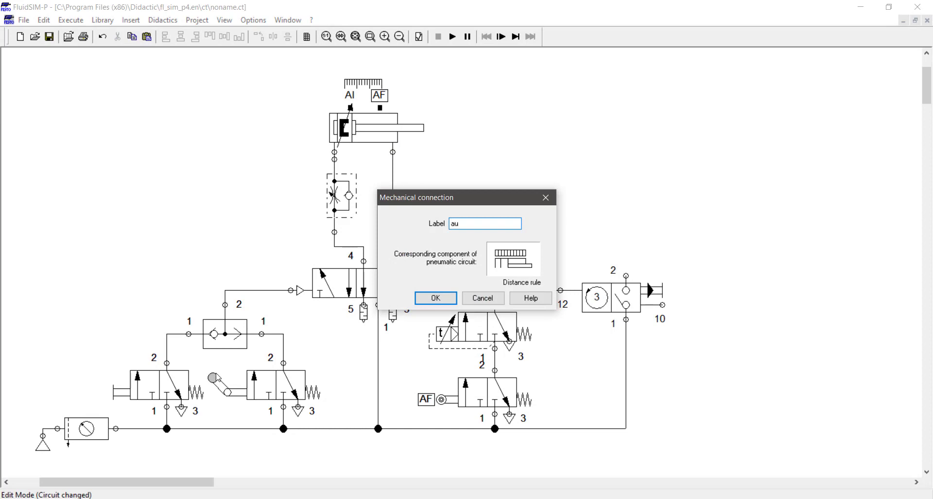
key(Return)
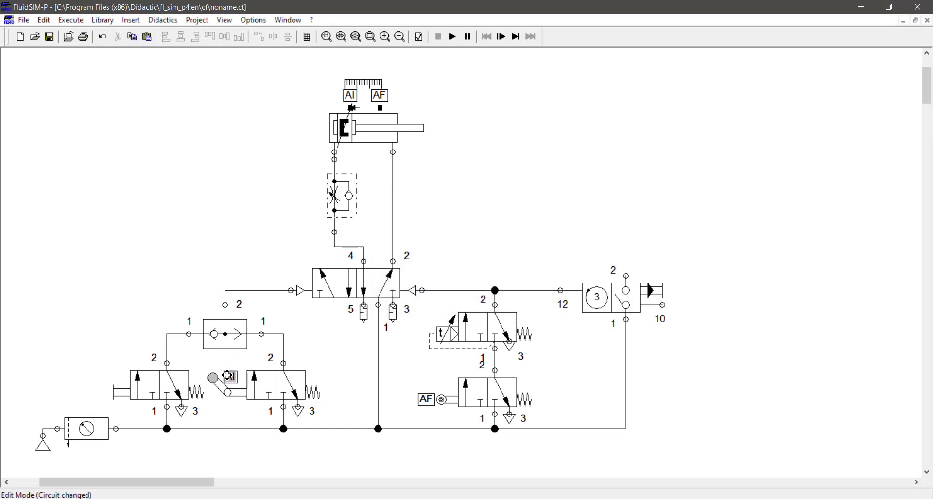
click(543, 185)
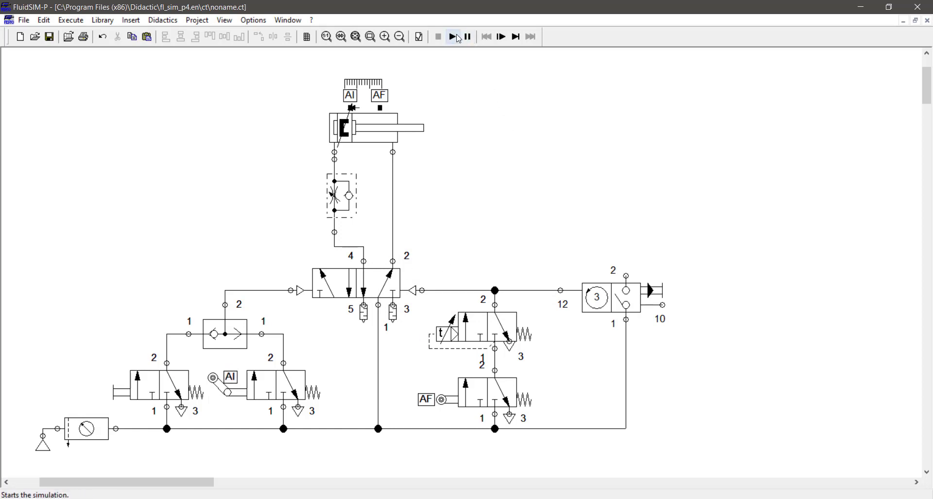
- Simulate the automatic cycling circuit with the counter despite the warnings, and stop the simulation
click(452, 37)
click(419, 276)
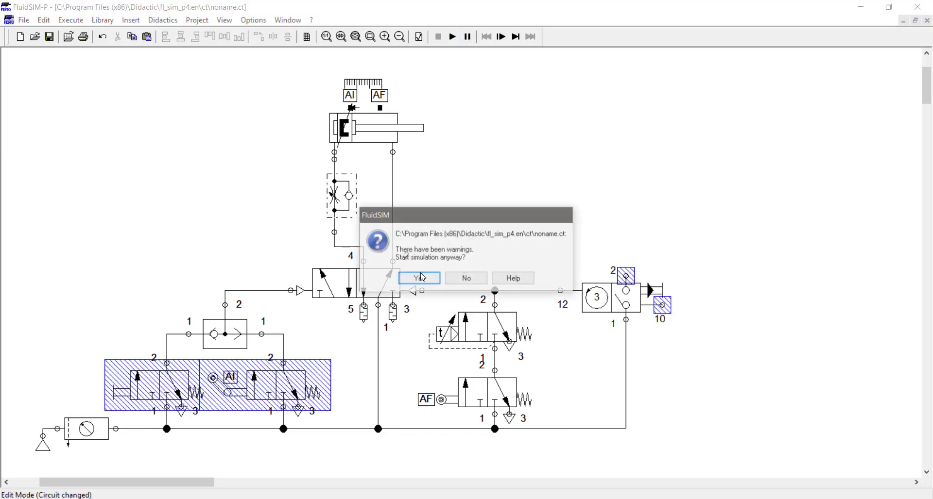
click(419, 275)
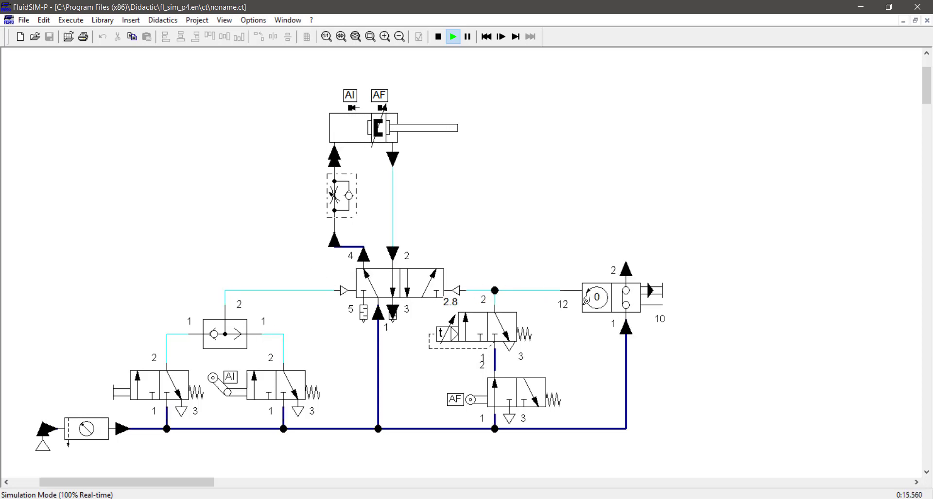
click(438, 38)
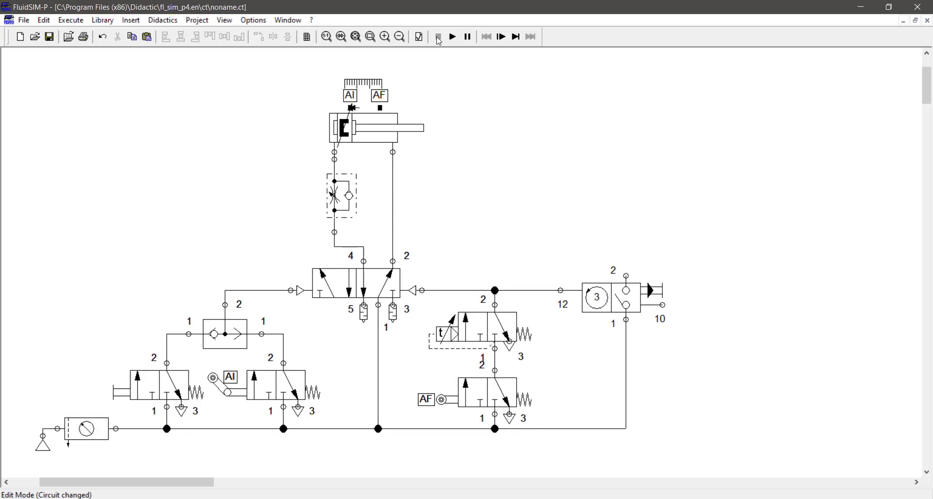
mouse_move(614, 298)
drag(626, 275, 638, 247)
- Move the compressed air supply, service unit and main supply line down to make room beneath the AI roller valve
scroll(466, 229, down, 3)
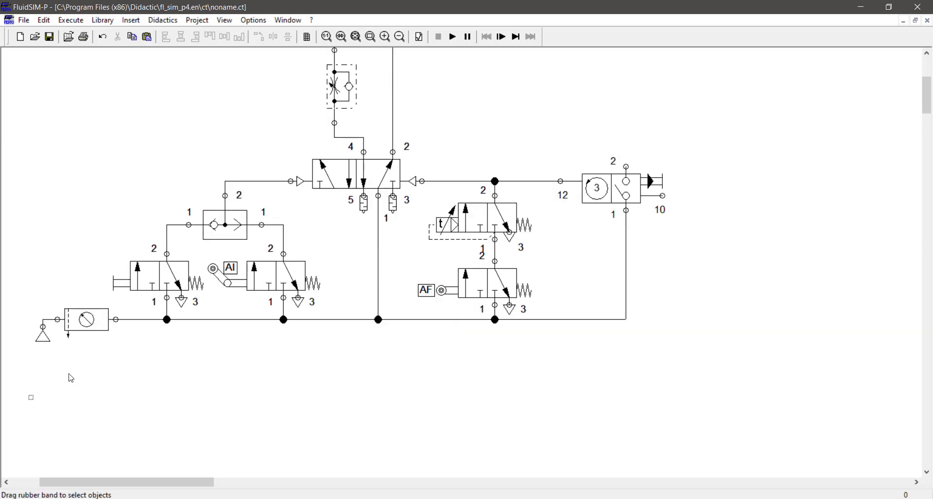
drag(30, 396, 707, 292)
key(Down)
key(Down)
key(Down)
key(Down)
key(Down)
key(Down)
key(Down)
key(Down)
key(Down)
click(333, 306)
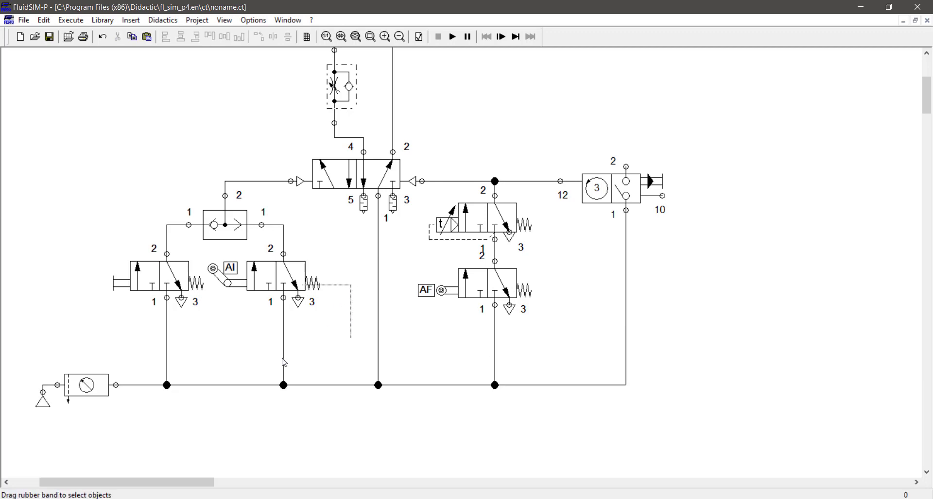
- Delete the supply connection of the AI roller valve and place a copy of that valve directly beneath it
click(284, 362)
key(Delete)
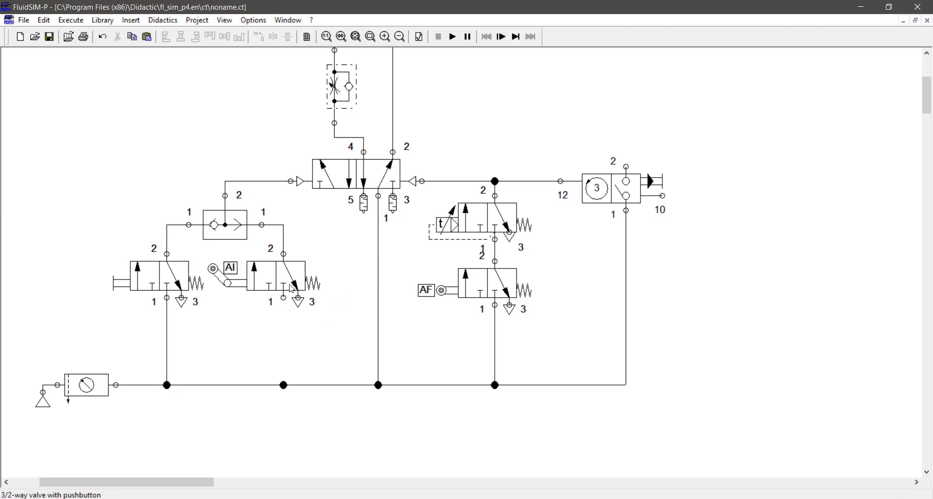
drag(292, 288, 284, 339)
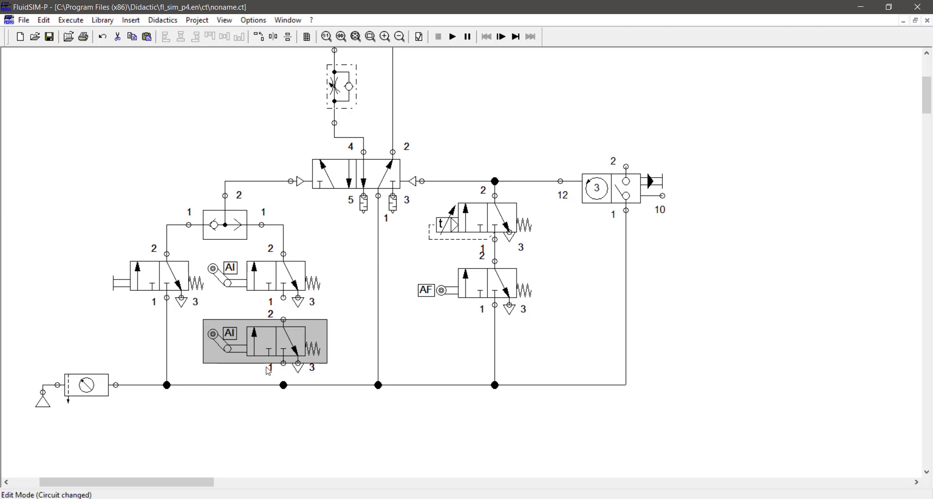
- Replace the copied valve's mechanical roller actuation with pneumatic actuation on the left side
double_click(268, 360)
click(371, 234)
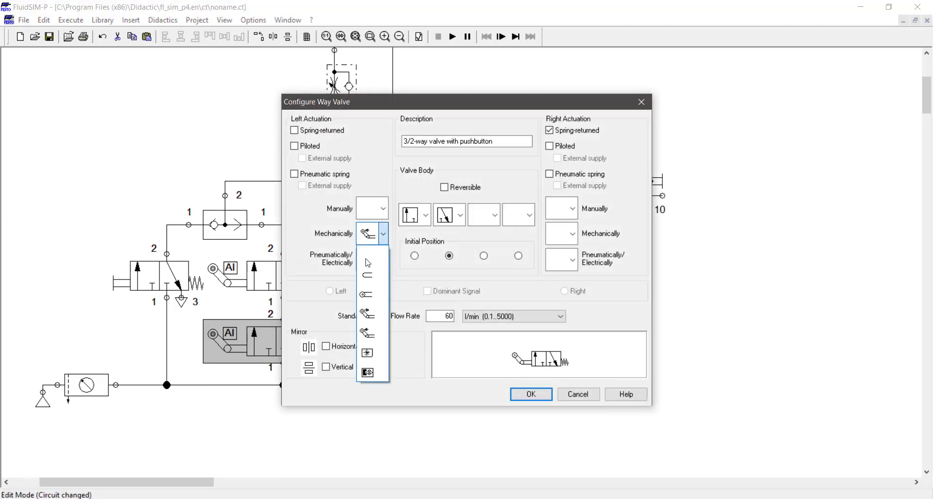
click(368, 263)
click(383, 260)
click(367, 314)
- Swap the copied valve's two body positions to make it normally open, with port 1 feeding port 2 at rest
click(426, 222)
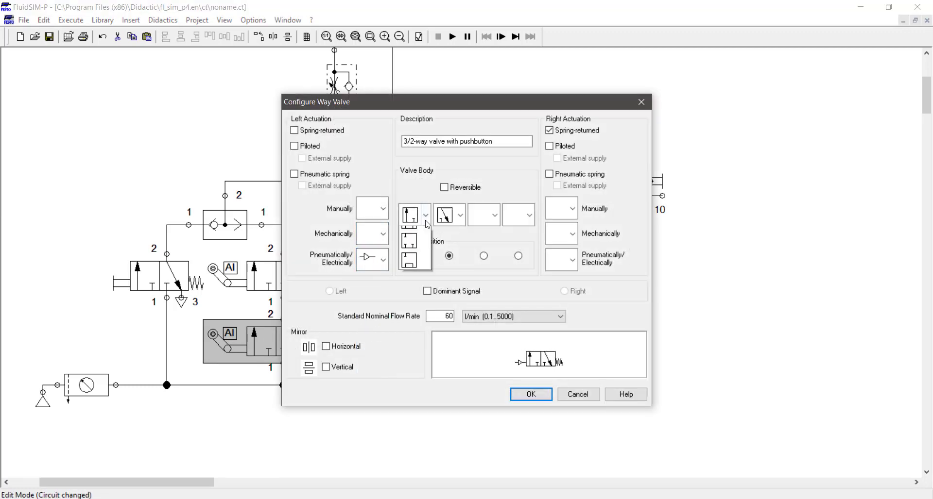
click(411, 276)
click(460, 215)
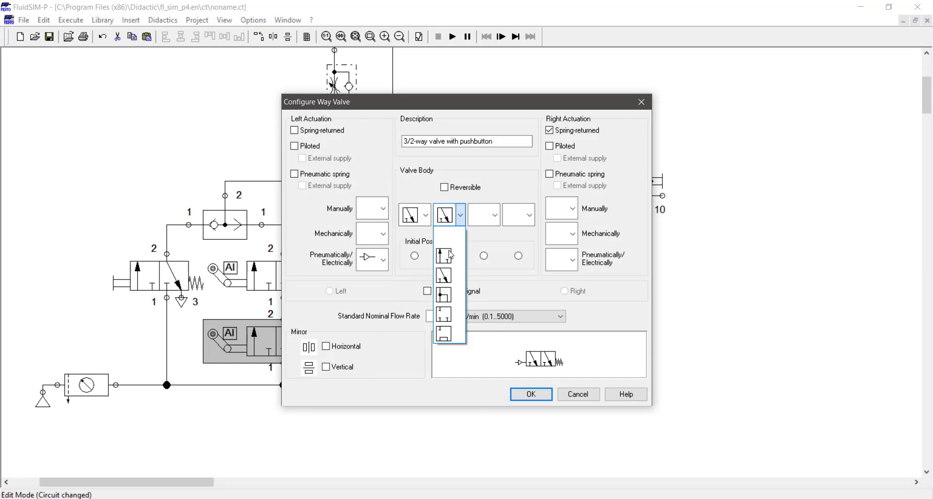
click(444, 255)
click(565, 214)
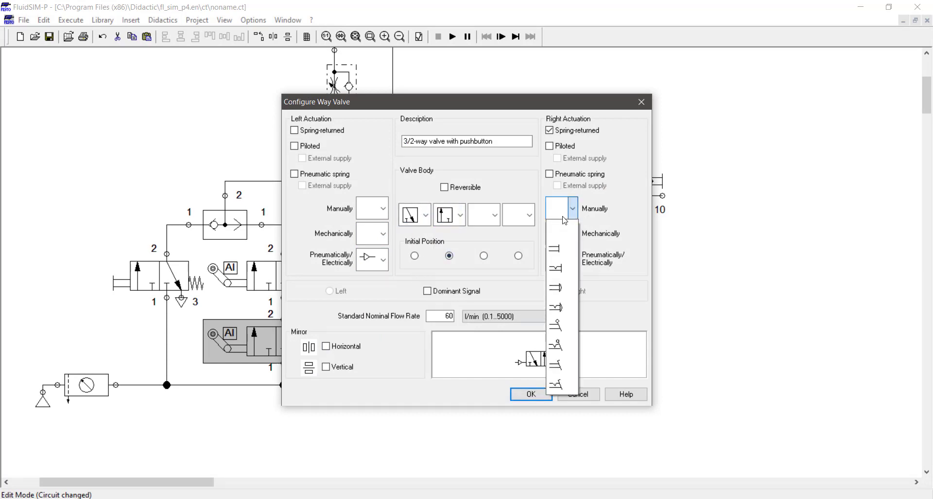
click(566, 215)
click(549, 130)
click(565, 259)
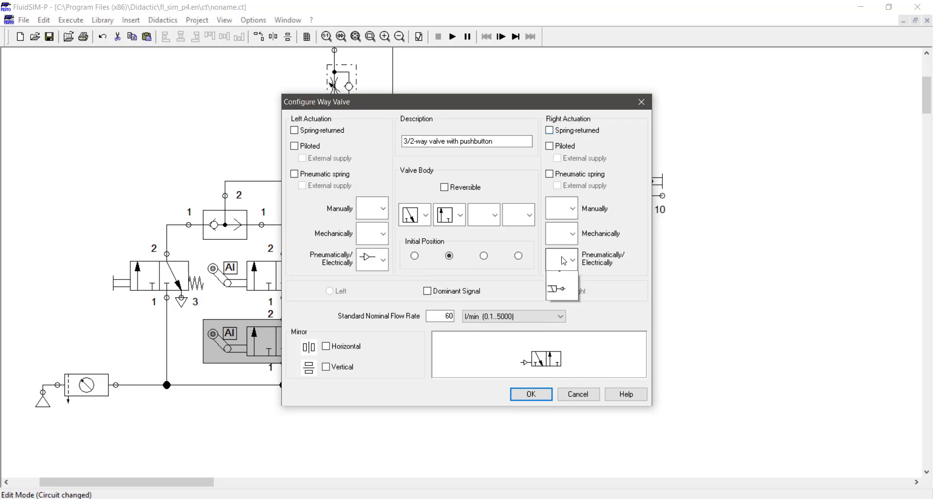
click(562, 278)
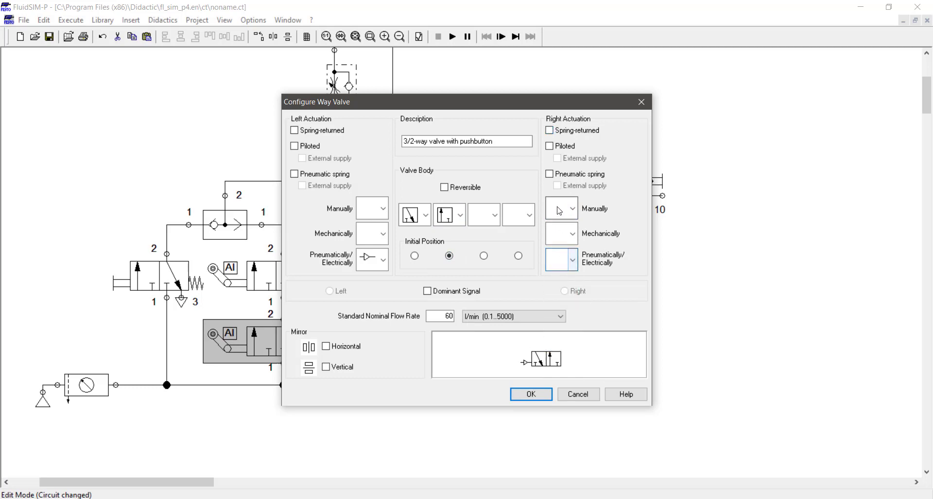
click(569, 131)
- Apply the copied valve's configuration and connect its port 2 to port 1 of the AI roller valve
click(531, 394)
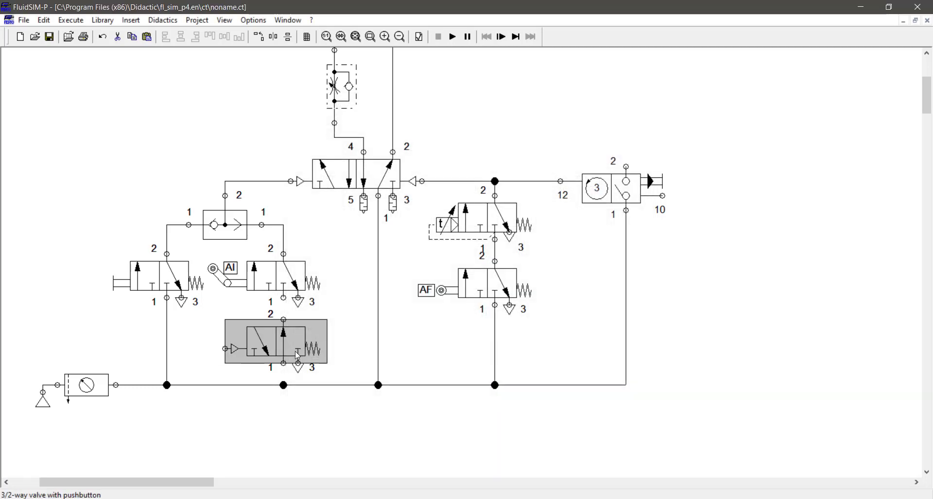
drag(290, 300, 287, 300)
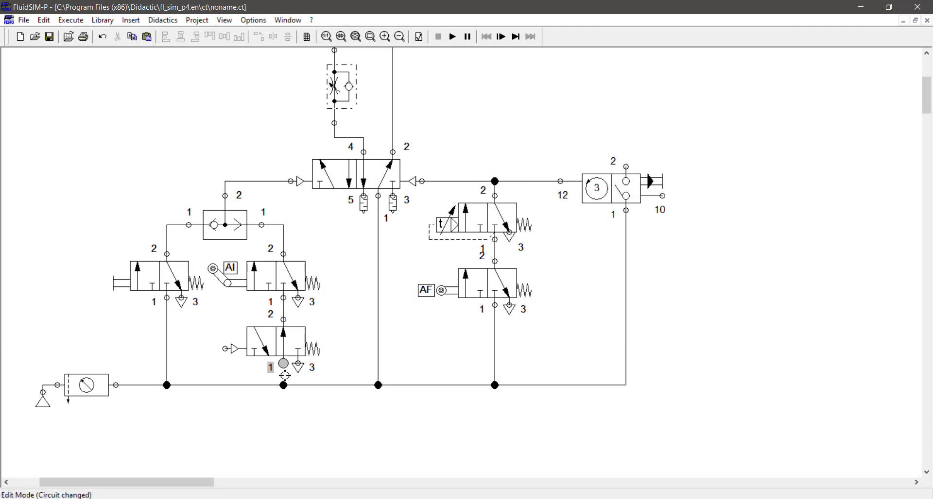
- Connect the counter's port 2 to the pilot port of the normally open valve, routing the line over the cylinder and down the circuit's left side
click(281, 351)
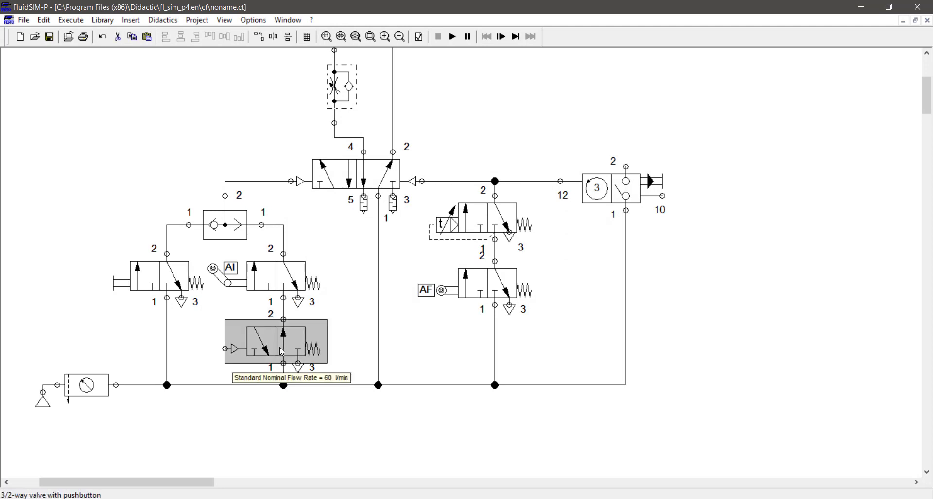
click(228, 350)
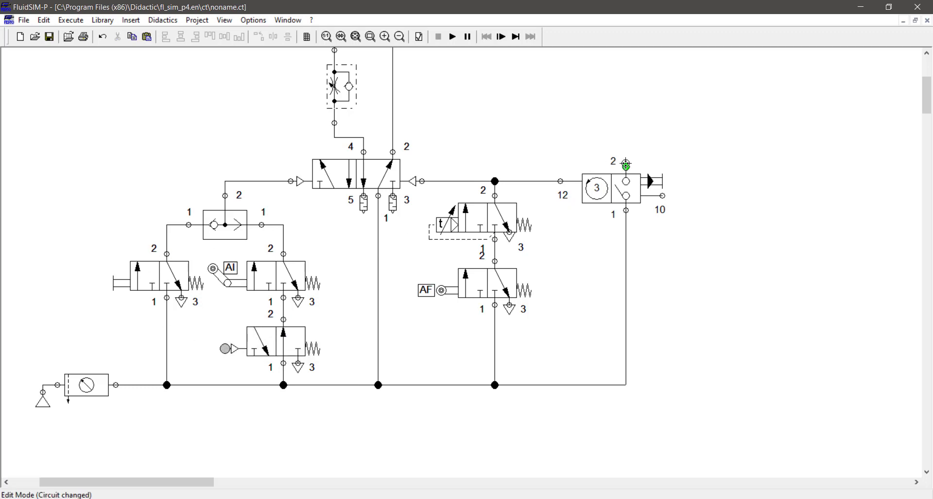
drag(626, 165, 210, 385)
scroll(239, 333, up, 3)
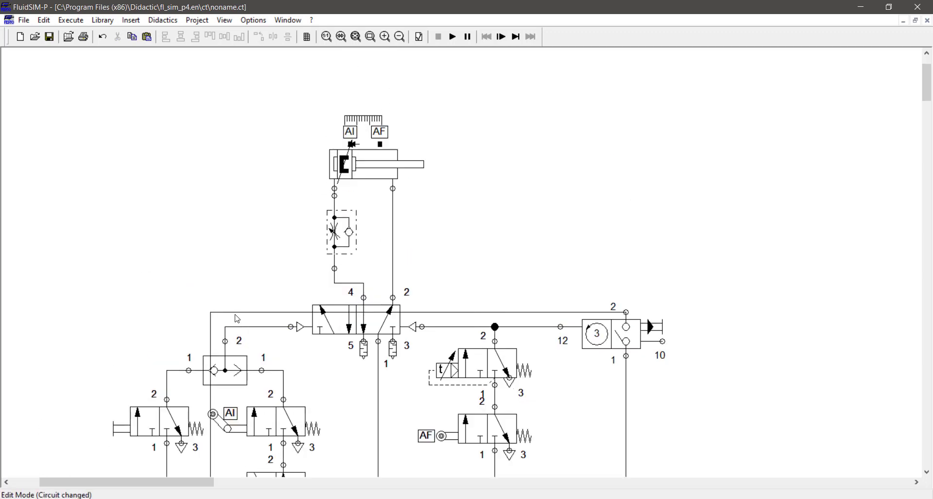
drag(237, 318, 303, 88)
drag(210, 191, 67, 209)
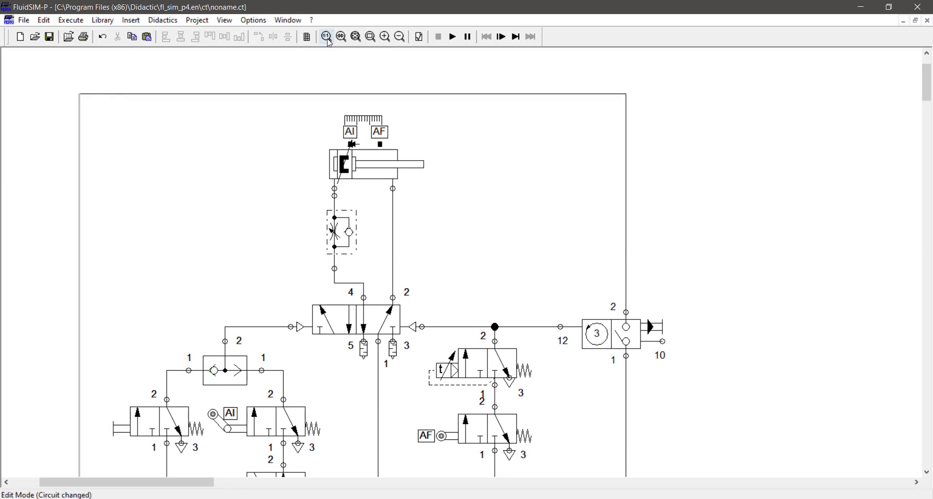
click(354, 38)
click(527, 287)
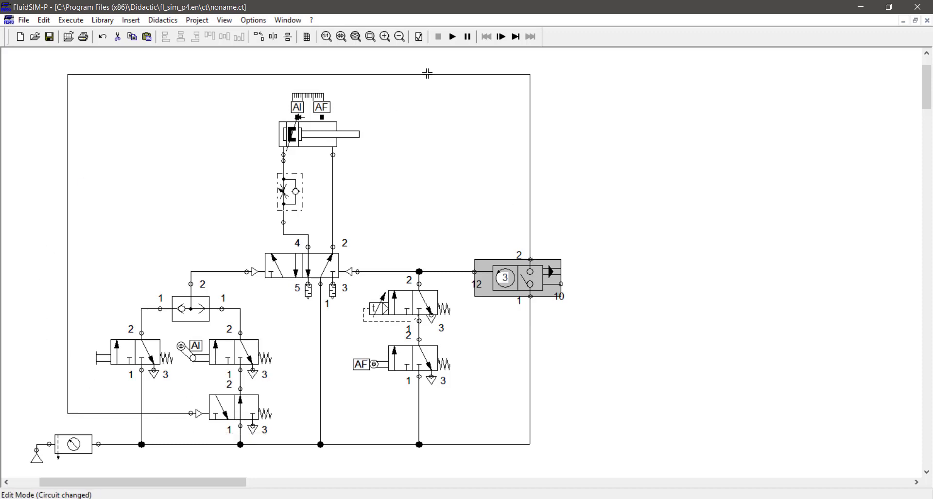
- Simulate the circuit despite the warnings, let the cylinder run through its counted cycles, and stop the simulation
click(452, 37)
click(419, 277)
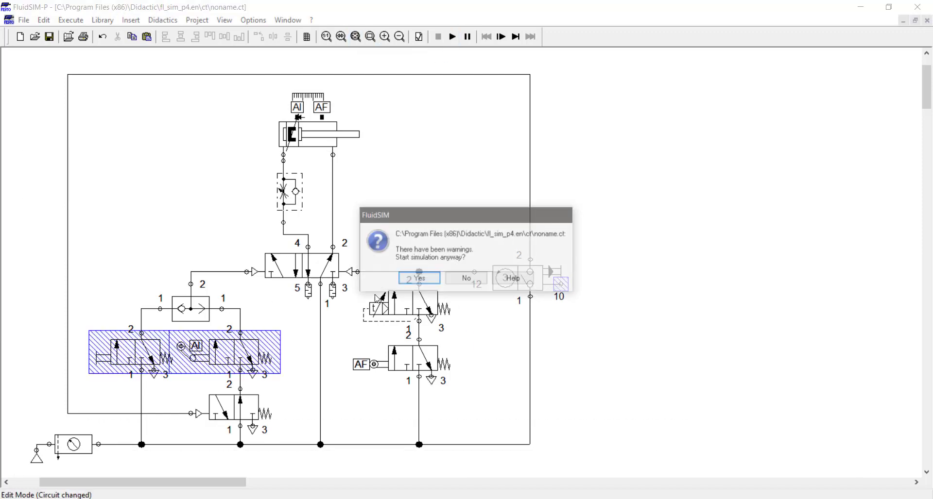
key(F9)
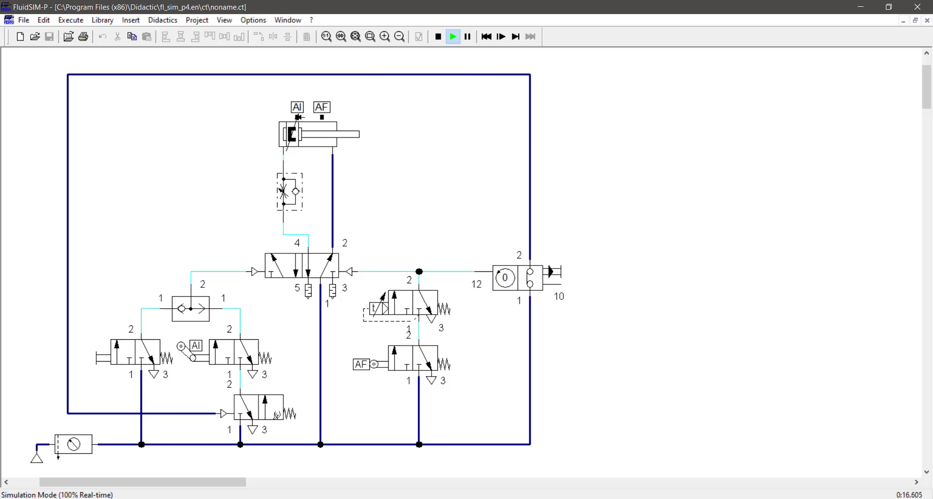
click(438, 36)
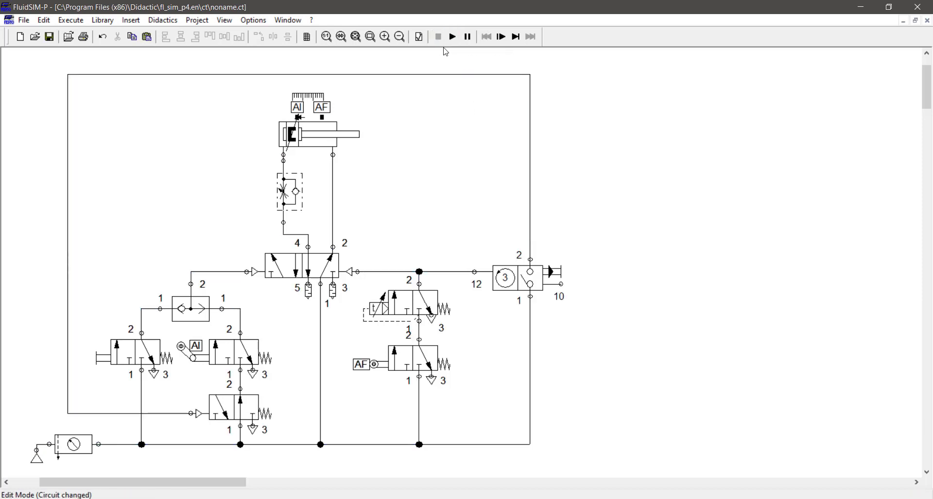
- Show the component library beside the circuit and examine the shutoff and flow control valves, including the quick exhaust valve
click(914, 20)
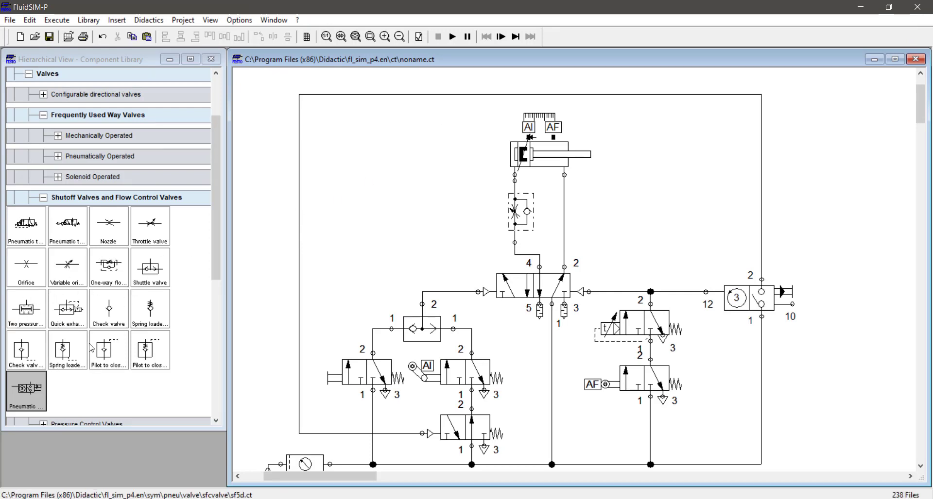
scroll(118, 368, down, 1)
click(74, 283)
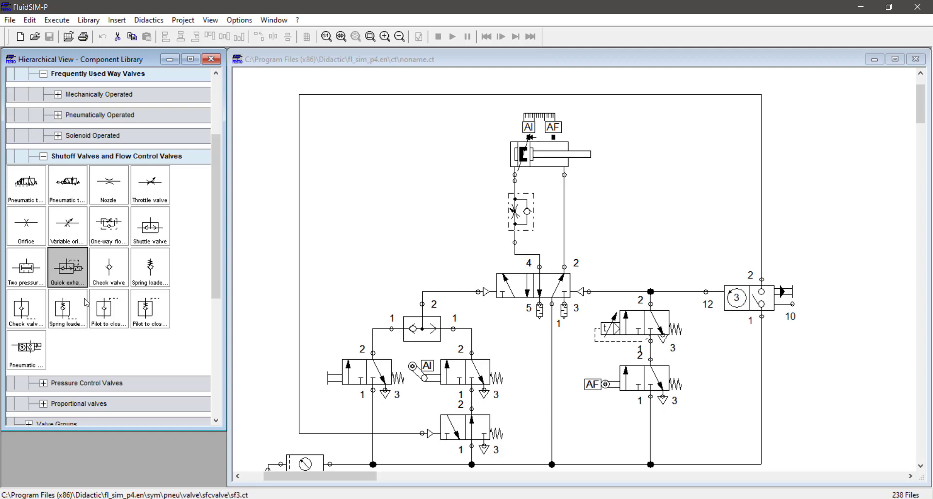
scroll(146, 321, down, 1)
scroll(154, 327, up, 4)
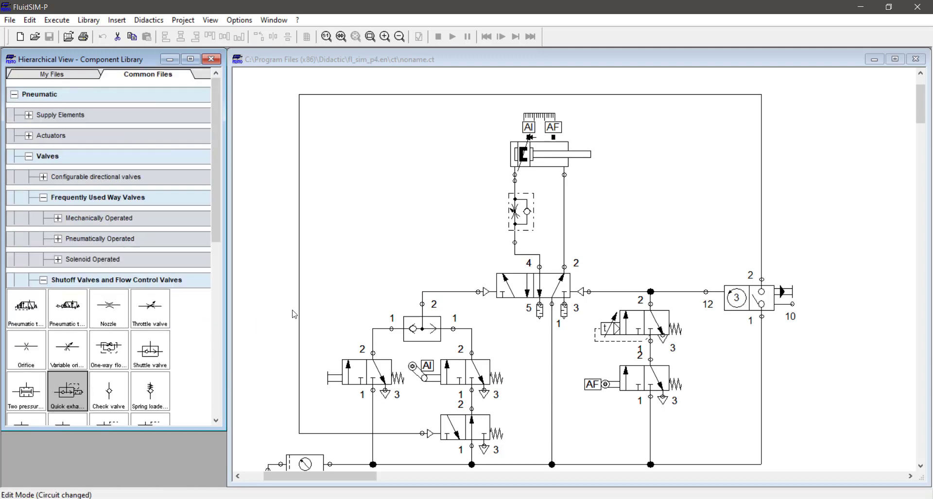
scroll(351, 305, down, 1)
scroll(118, 285, up, 1)
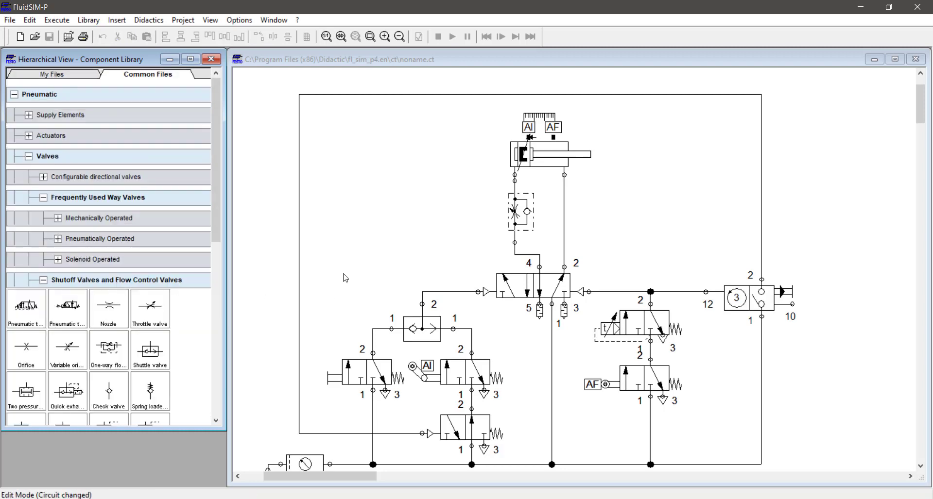
scroll(405, 281, down, 3)
scroll(406, 281, down, 1)
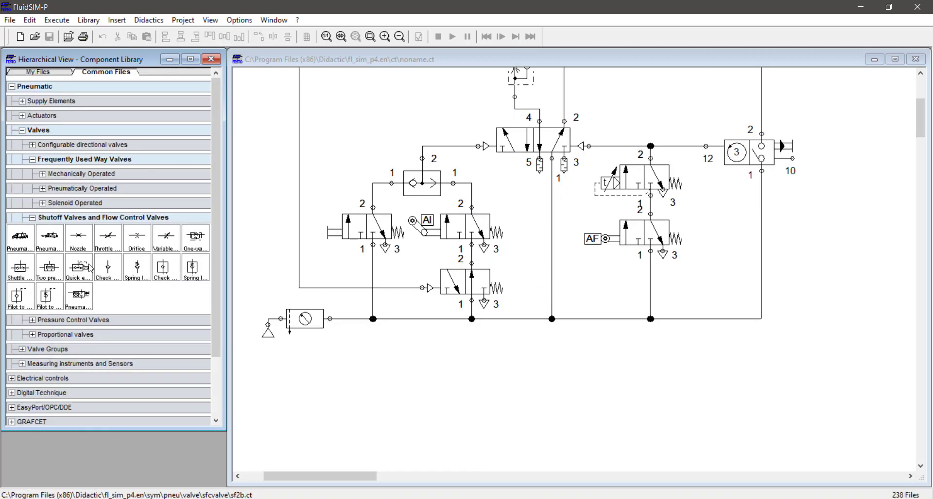
scroll(162, 281, up, 1)
scroll(534, 355, up, 2)
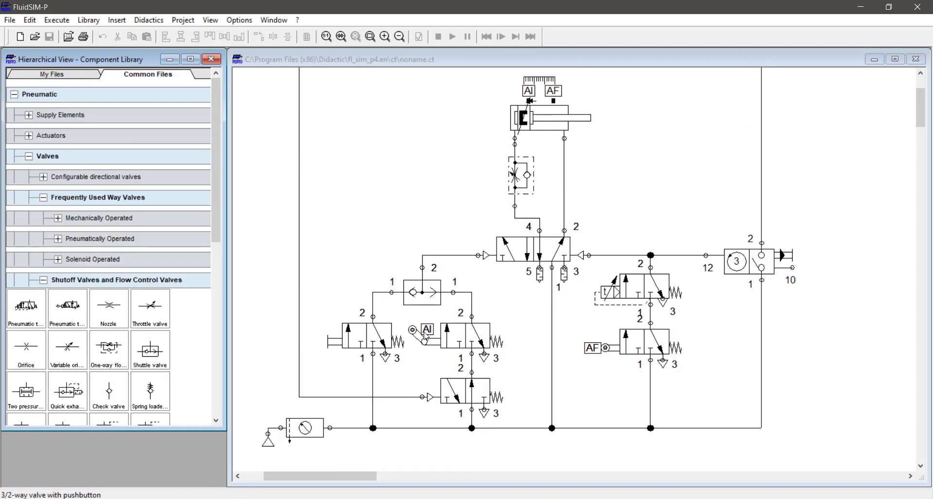
- Place a Text object from the Miscellaneous components between the cylinder and the counter
click(373, 243)
scroll(368, 291, down, 1)
scroll(405, 306, up, 2)
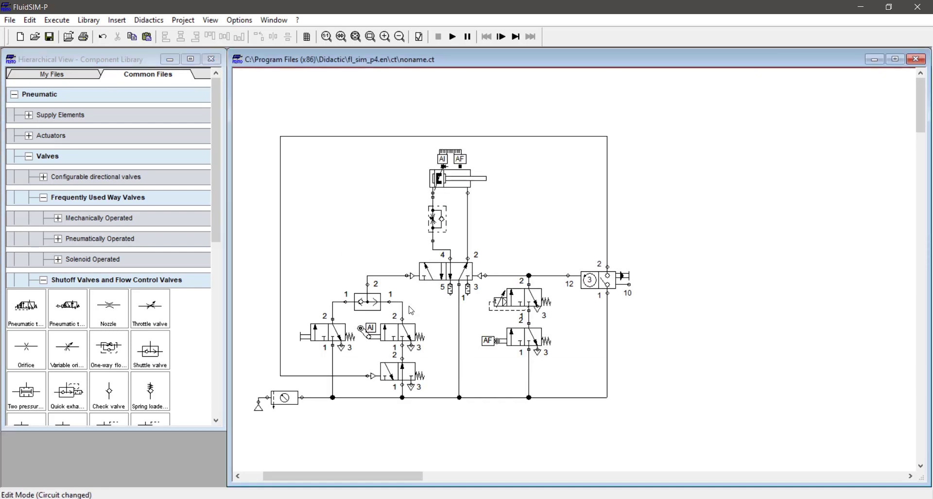
scroll(189, 245, down, 8)
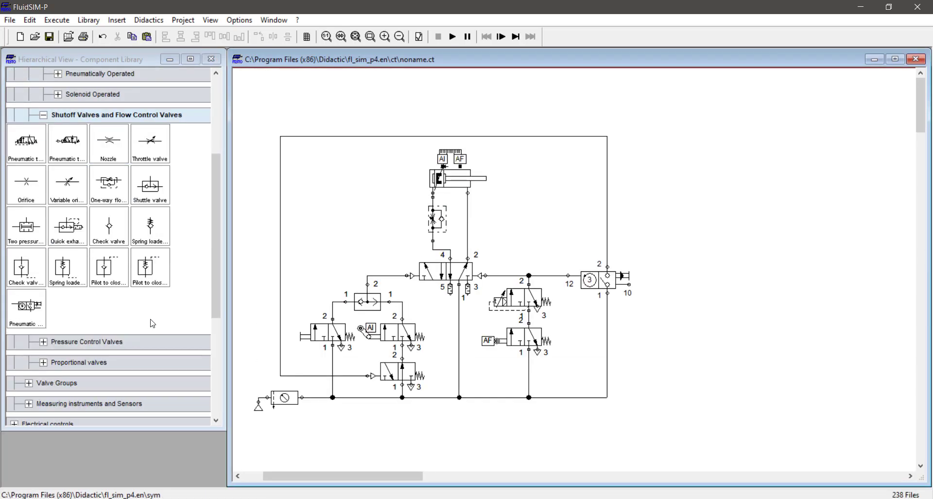
scroll(94, 340, down, 1)
drag(25, 364, 531, 218)
- Replace the text with "(A+B+2sB-C+2sC-A-)3x", "A e B controle de velocidade no avanço" and "C tem controle de velocidade no retorno" on three lines
double_click(532, 219)
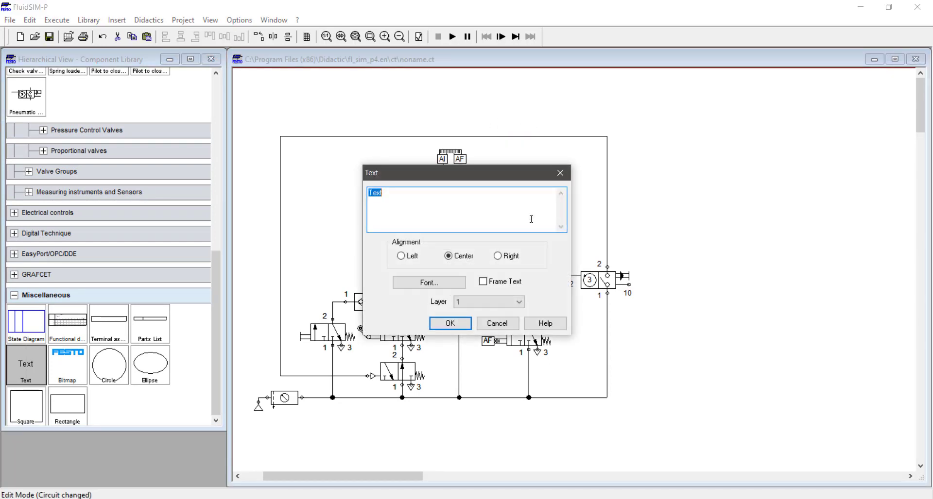
text(A+B+2sB-C+2sC-A-)
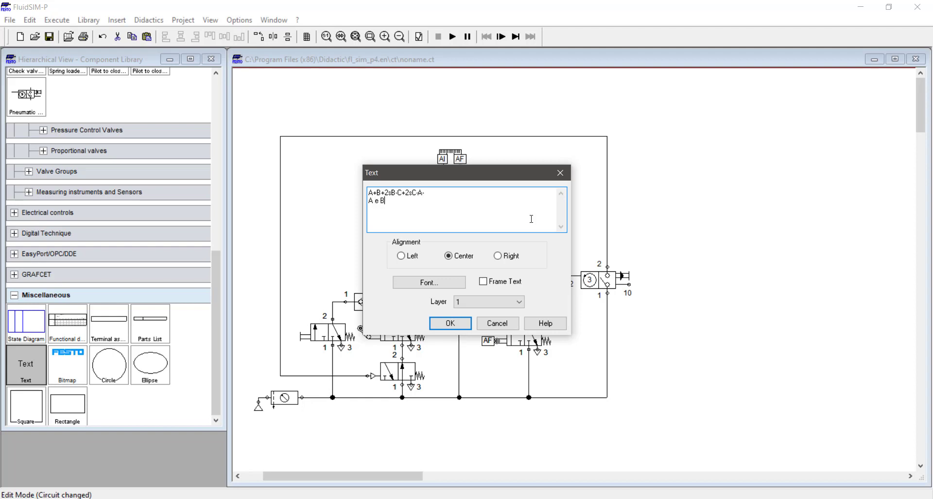
text(ntrole de velocidade no avanço)
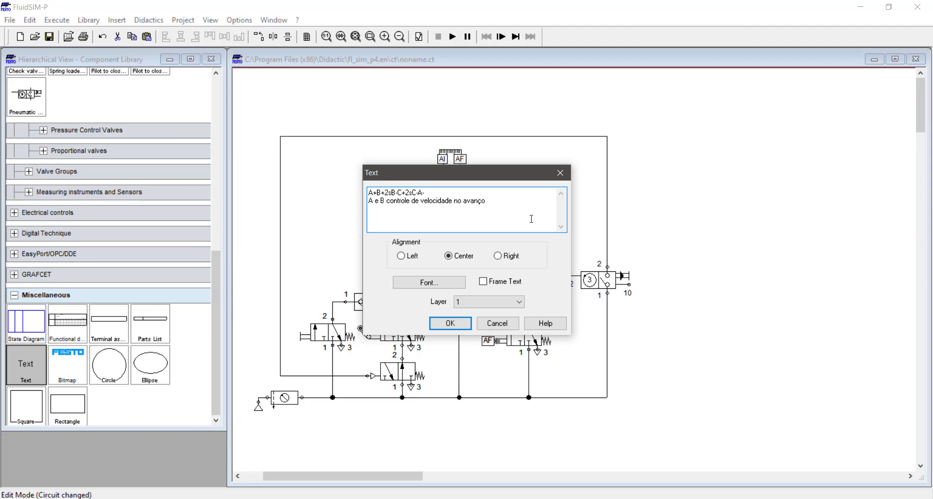
text( tem controle de velocidade no retorno)
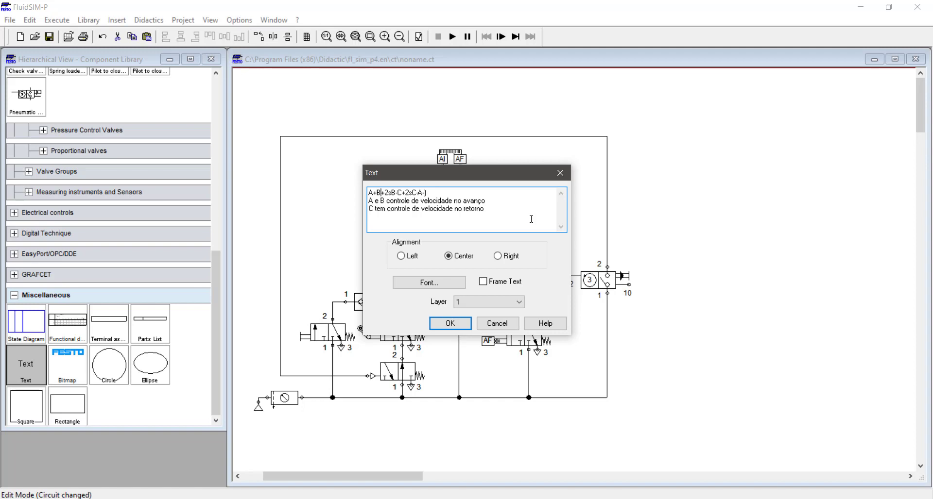
text(()
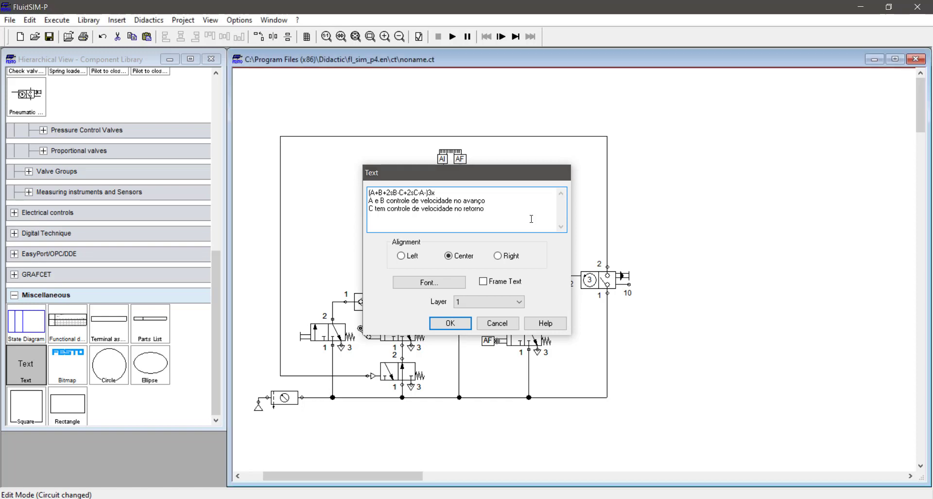
key(Return)
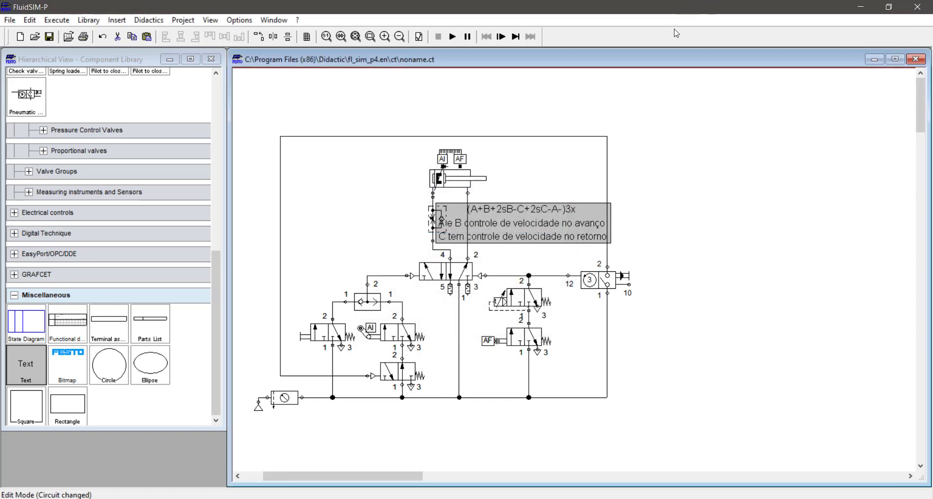
- Move the exercise text out of the circuit to the free area above and to the right of the counter
mouse_move(576, 221)
mouse_down()
mouse_move(776, 214)
mouse_move(765, 214)
mouse_up()
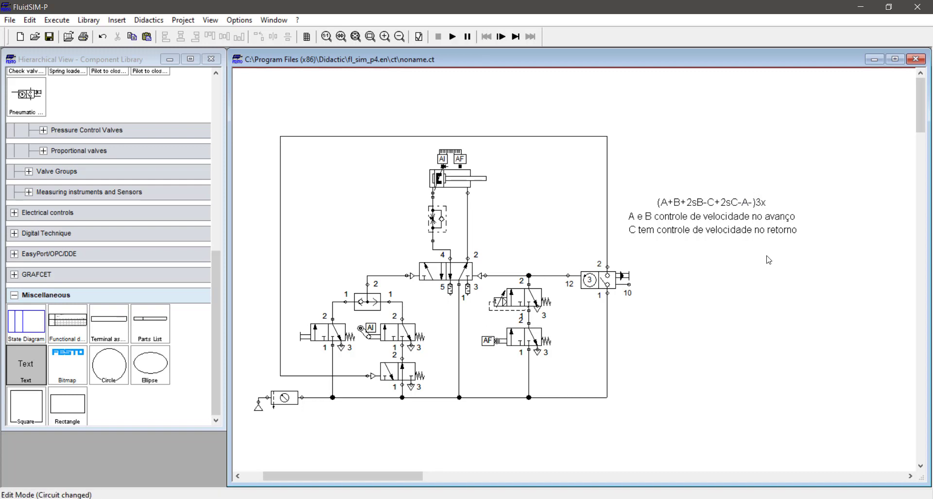
drag(749, 213, 757, 161)
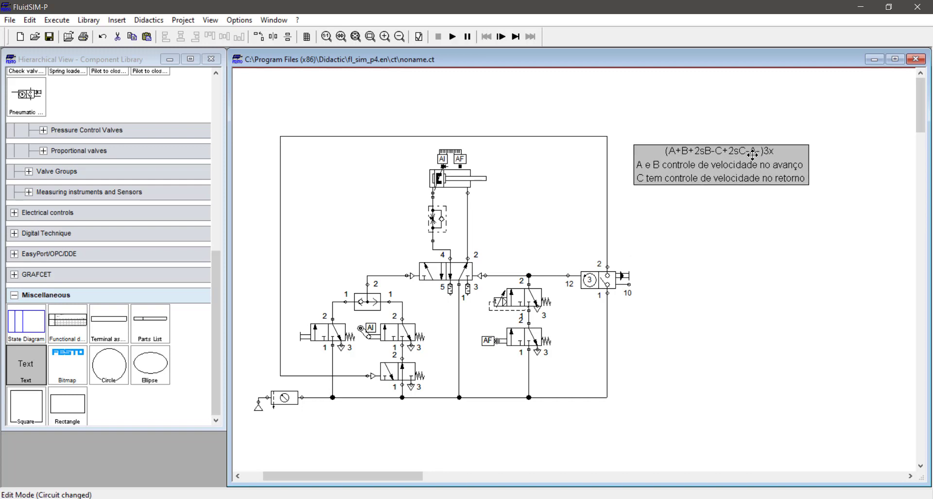
click(679, 276)
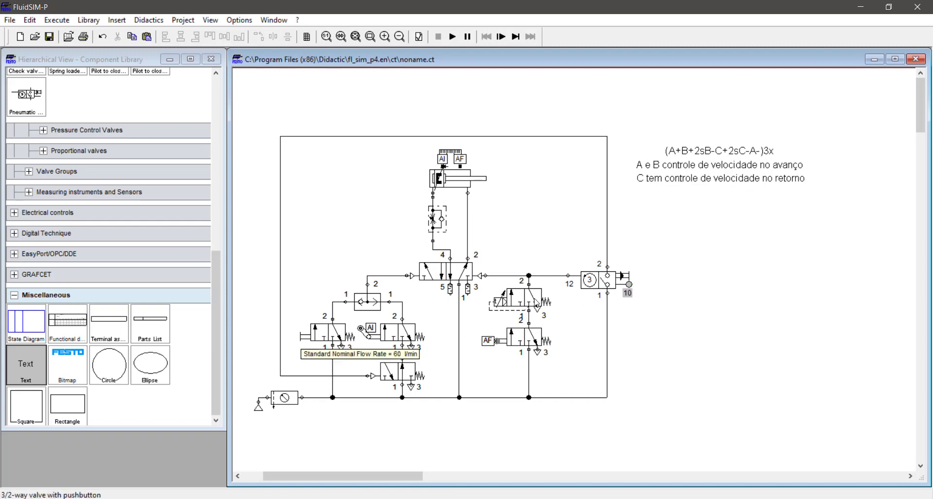
- Place a copy of the pushbutton valve right of the counter, connecting its port 2 to counter port 10 and its port 1 to the supply line
drag(325, 335, 661, 335)
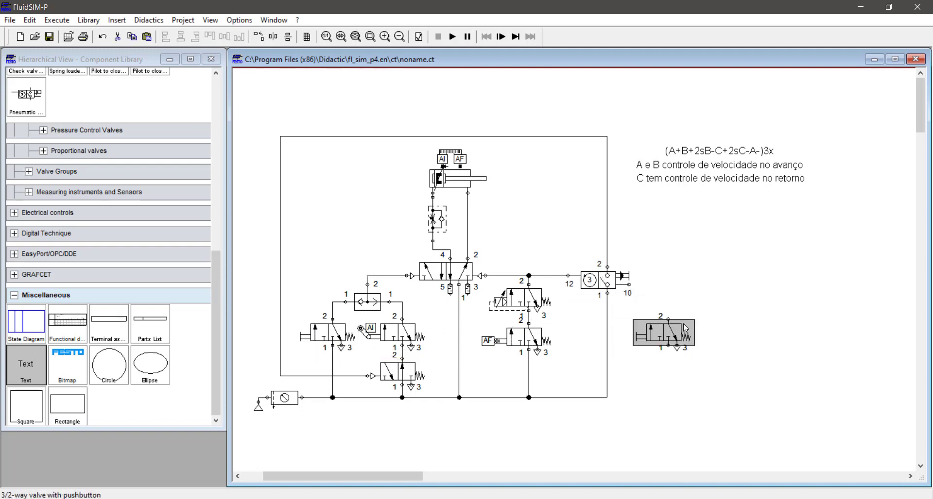
drag(668, 320, 629, 285)
drag(668, 345, 607, 398)
- Shift all circuit components beyond the start pushbutton valve one grid step to the right
drag(736, 443, 374, 129)
key(Right)
click(323, 215)
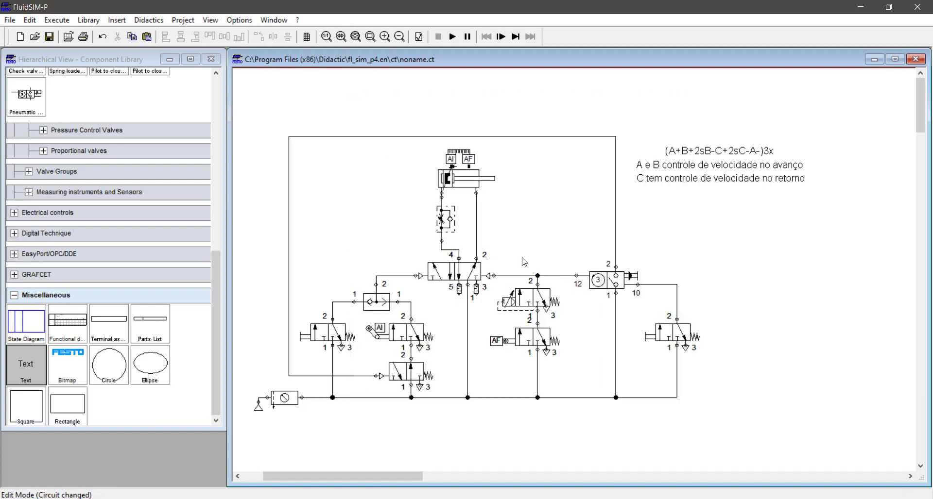